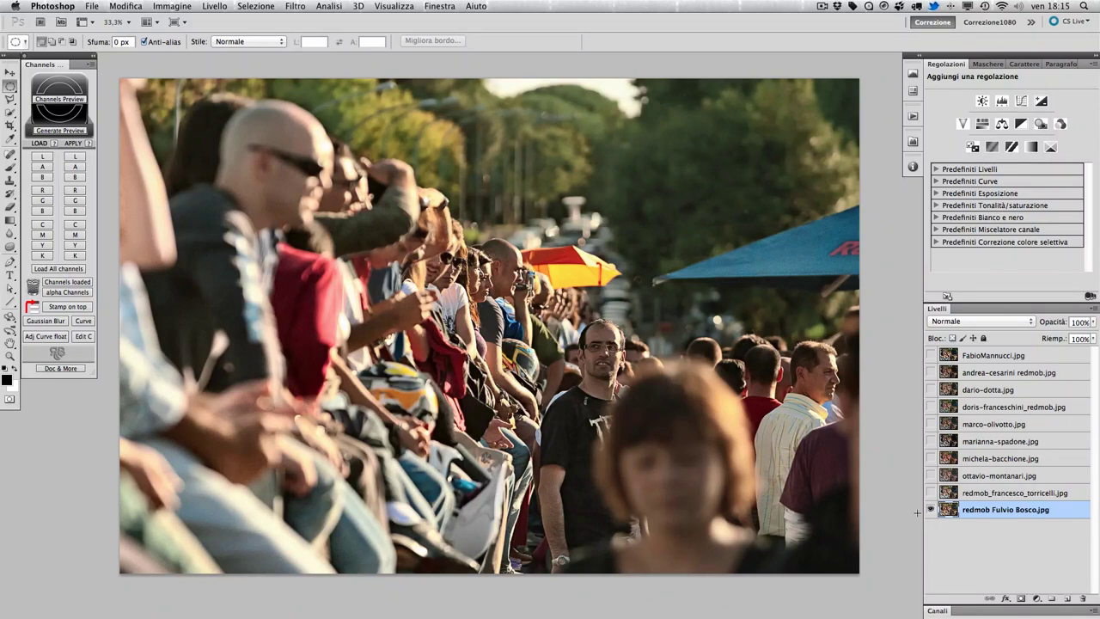
Reveal the nine retouched versions one by one, then hide all but the bottom crowd photo
{"action": "left_click", "coordinate": [931, 493]}
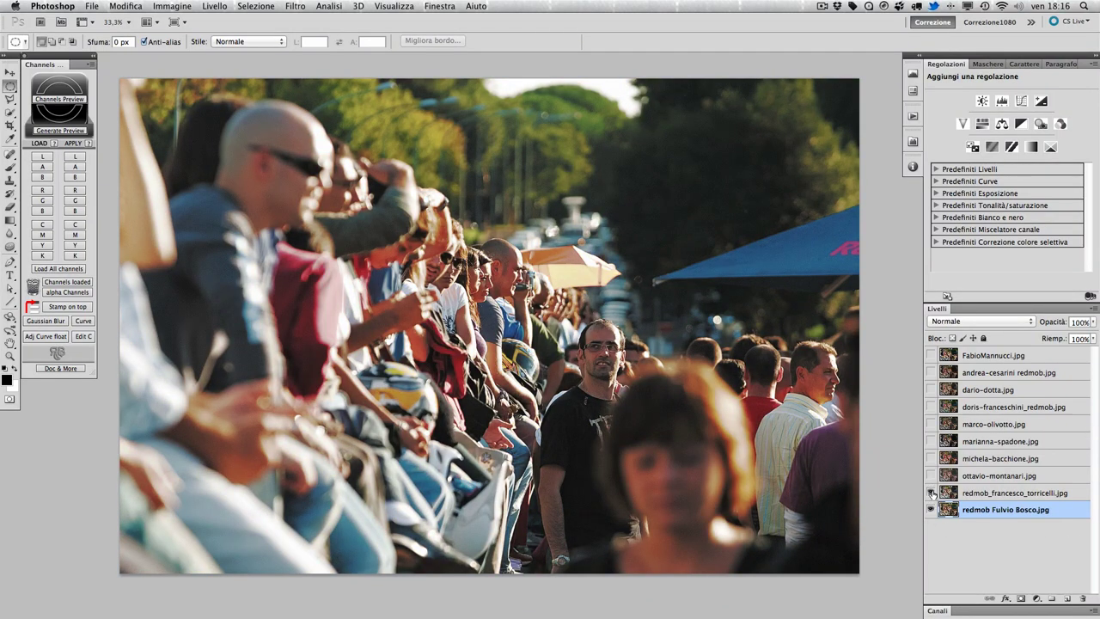
{"action": "left_click", "coordinate": [930, 476]}
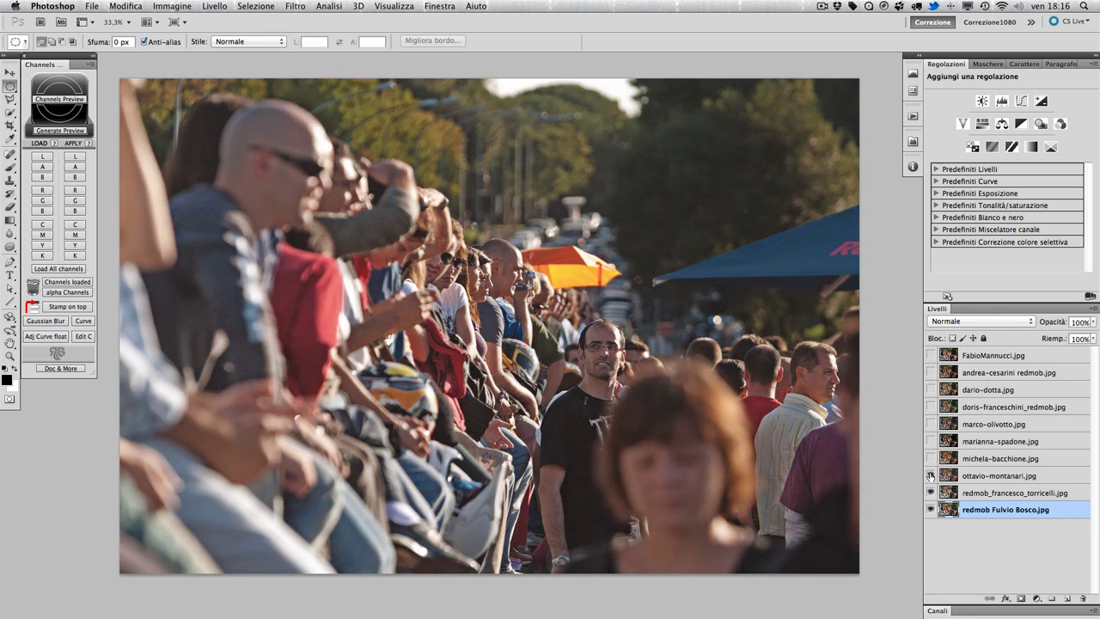
{"action": "left_click", "coordinate": [930, 459]}
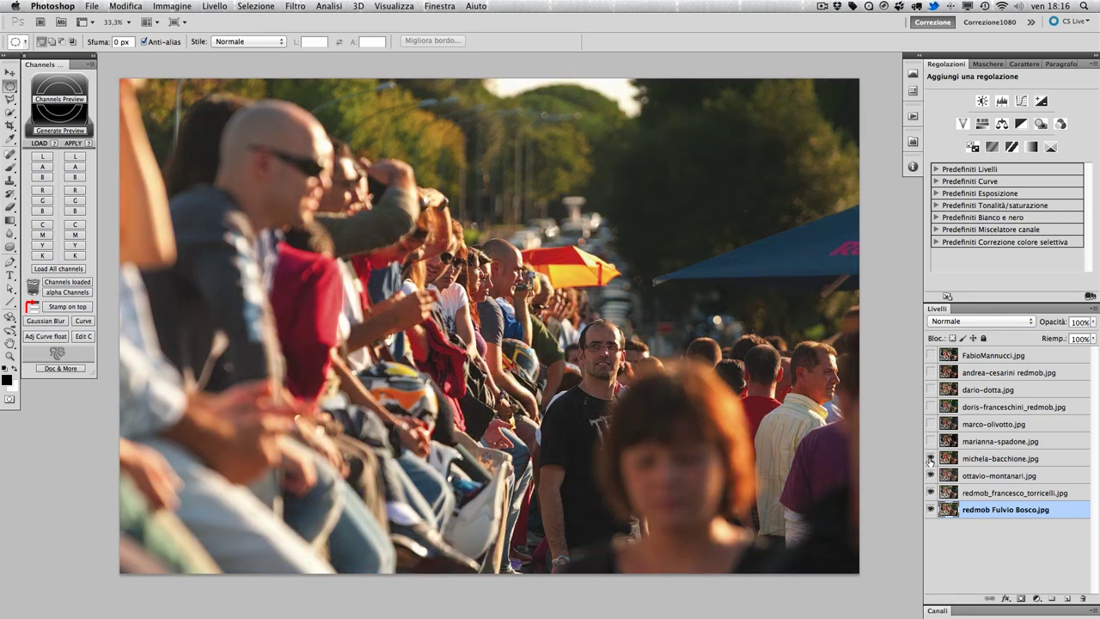
{"action": "left_click", "coordinate": [930, 441]}
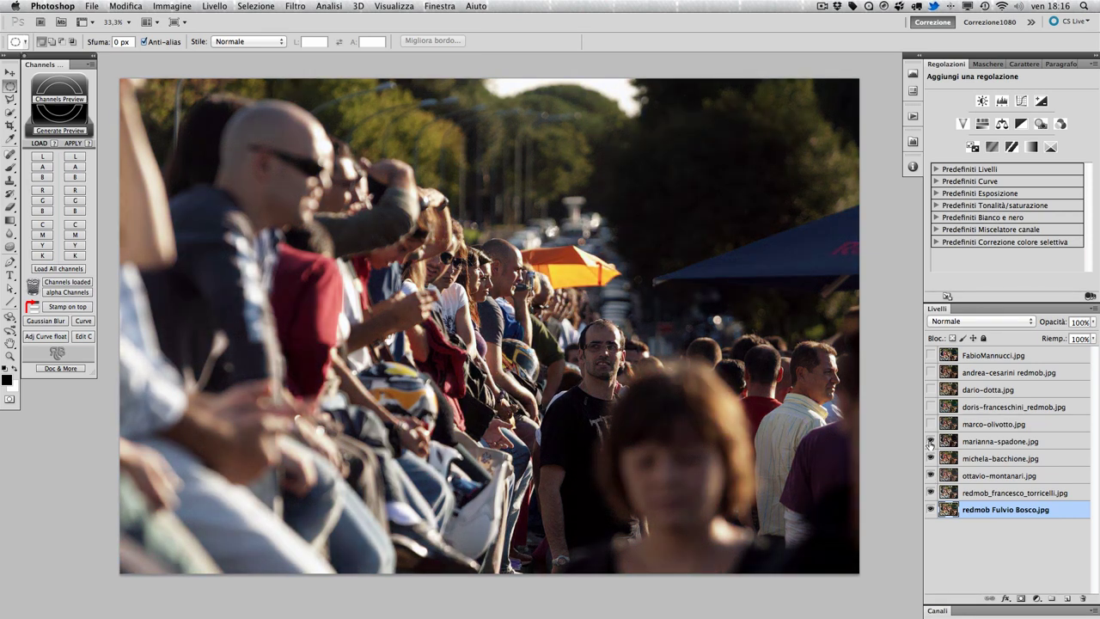
{"action": "left_click", "coordinate": [930, 425]}
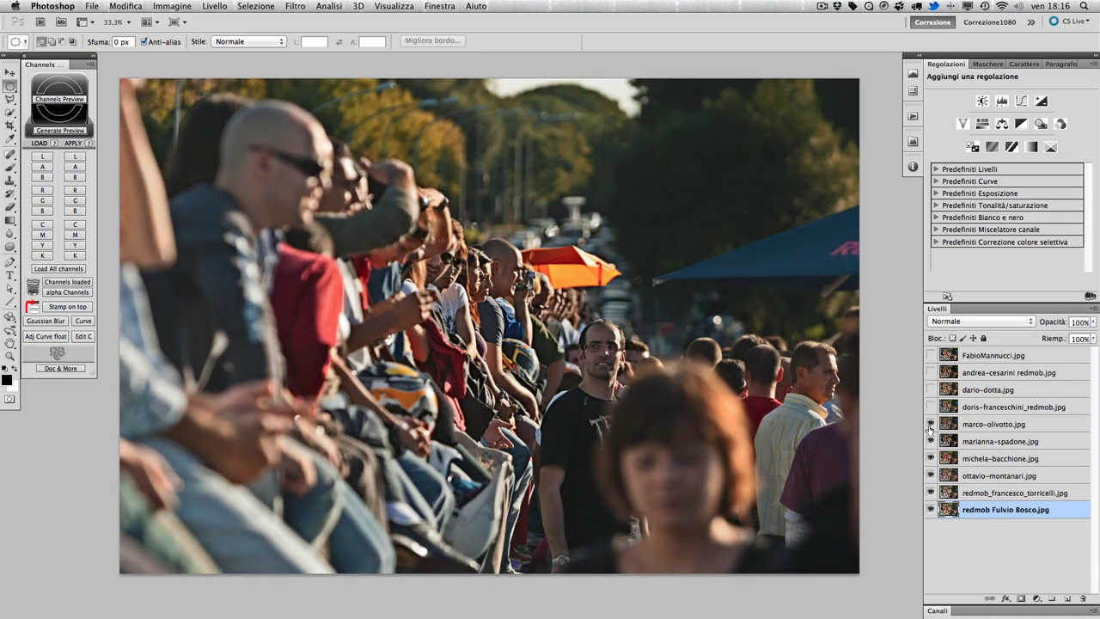
{"action": "left_click", "coordinate": [930, 407]}
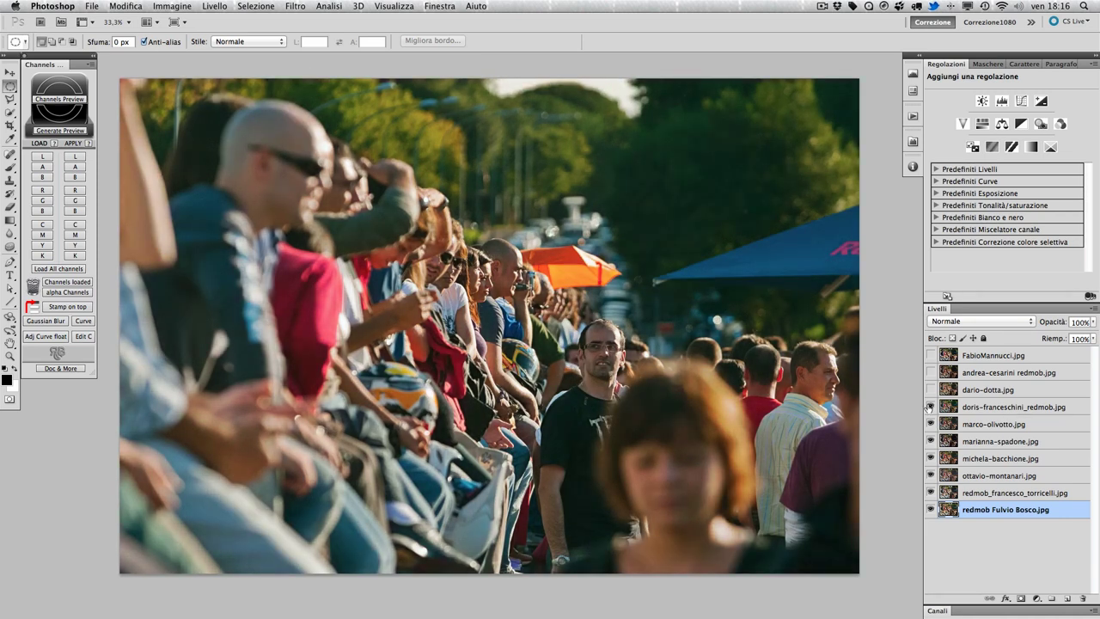
{"action": "left_click", "coordinate": [929, 390]}
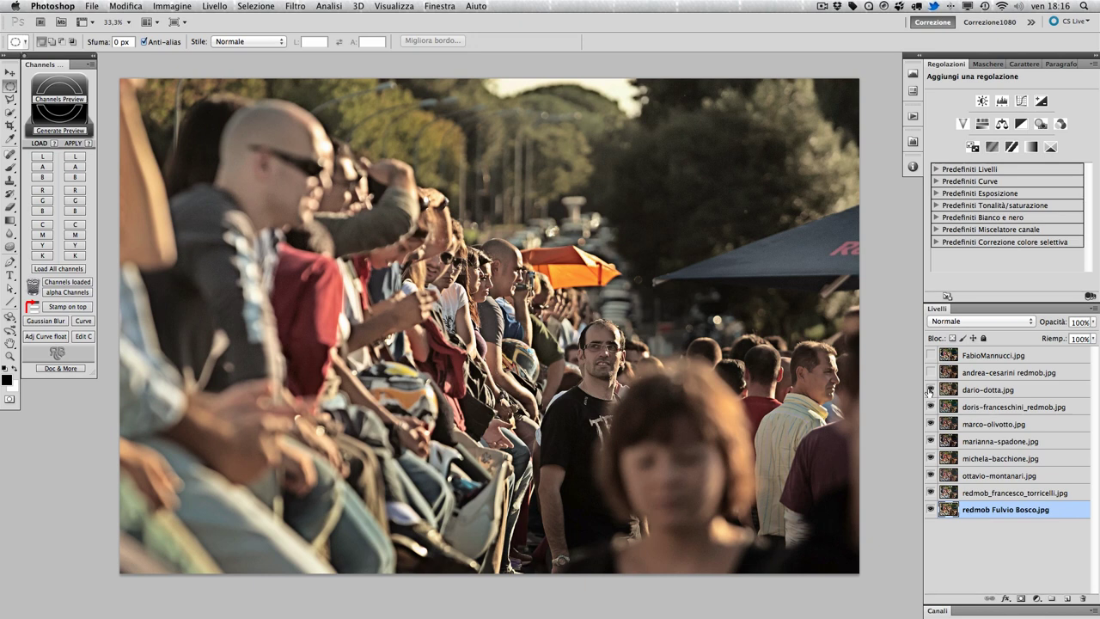
{"action": "left_click", "coordinate": [930, 373]}
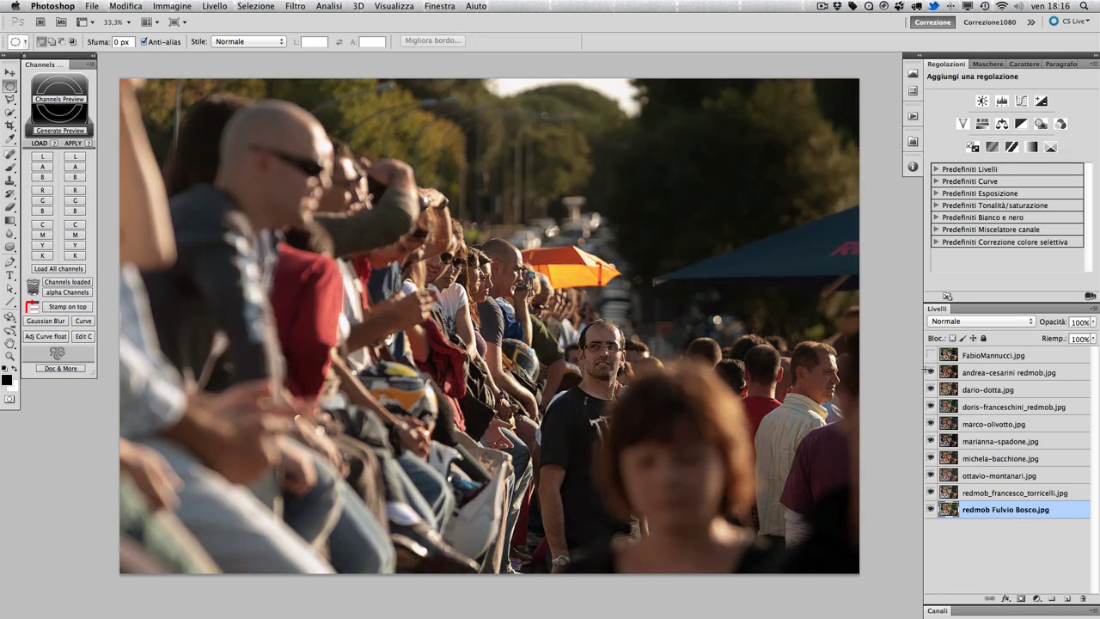
{"action": "left_click", "coordinate": [930, 356]}
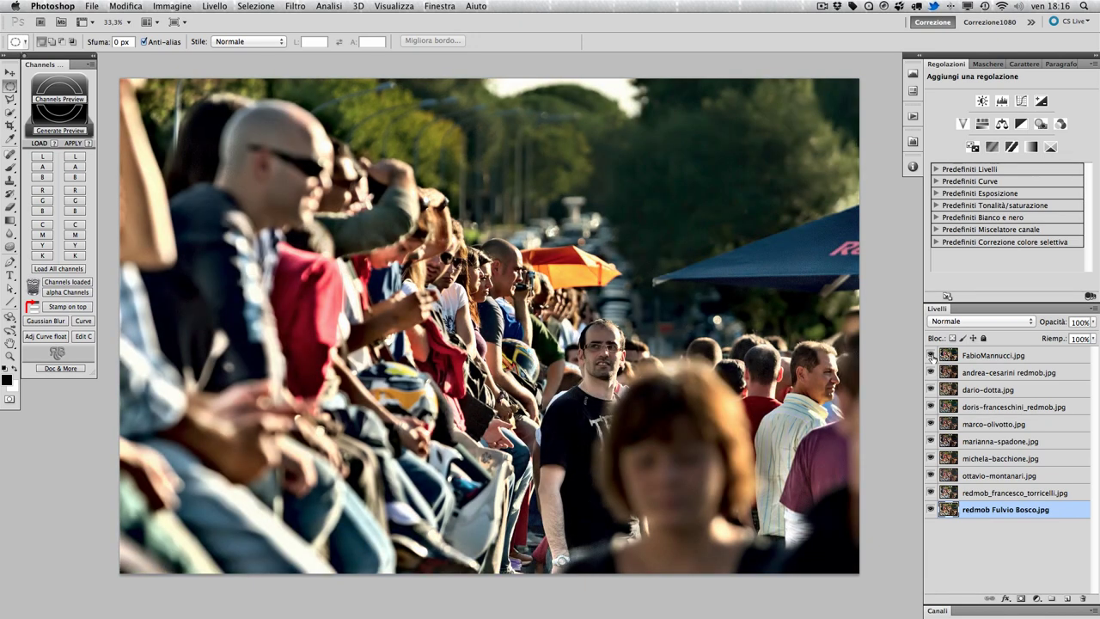
{"action": "left_click_drag", "start_coordinate": [932, 356], "coordinate": [931, 493]}
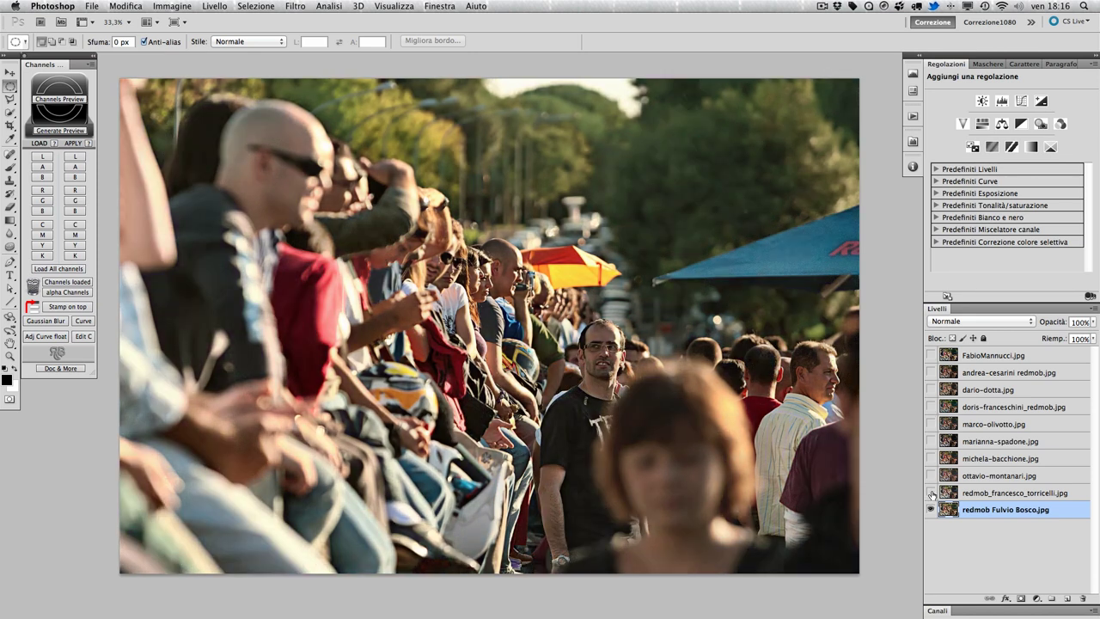
Show the Histogram and Info panels, with Info placed below the histogram
{"action": "left_click", "coordinate": [912, 73]}
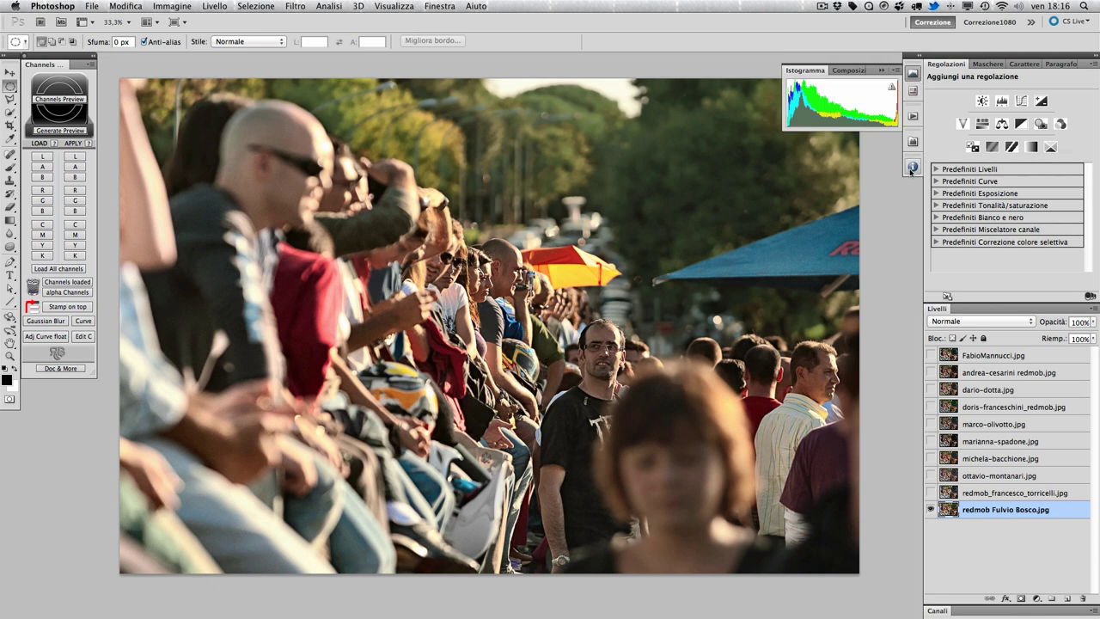
{"action": "left_click", "coordinate": [913, 166]}
{"action": "left_click_drag", "start_coordinate": [842, 165], "coordinate": [839, 212]}
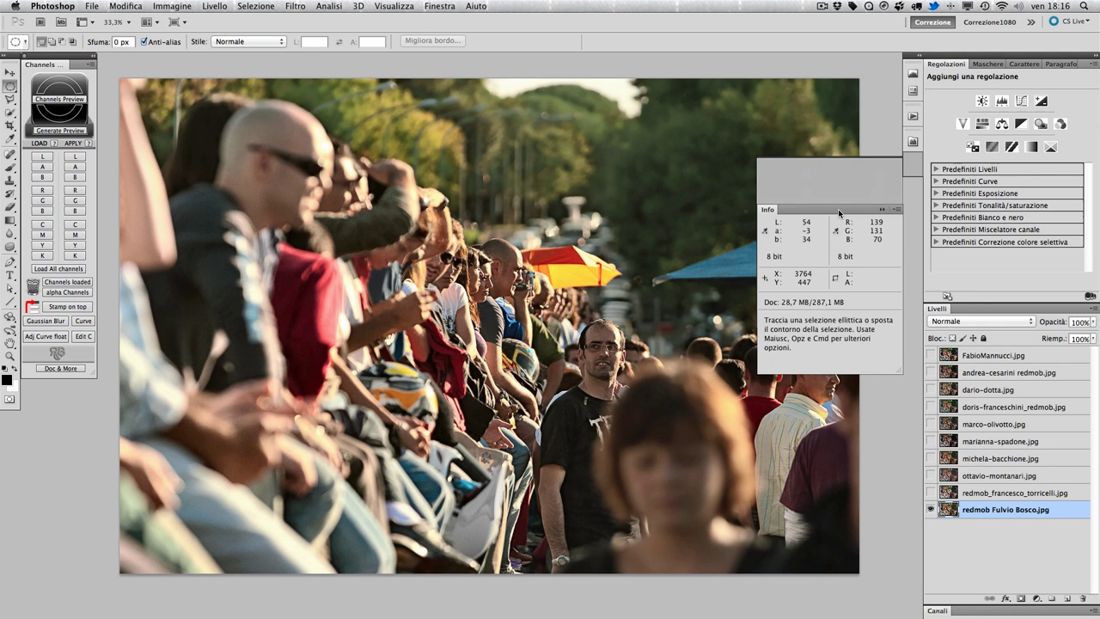
{"action": "left_click", "coordinate": [913, 73]}
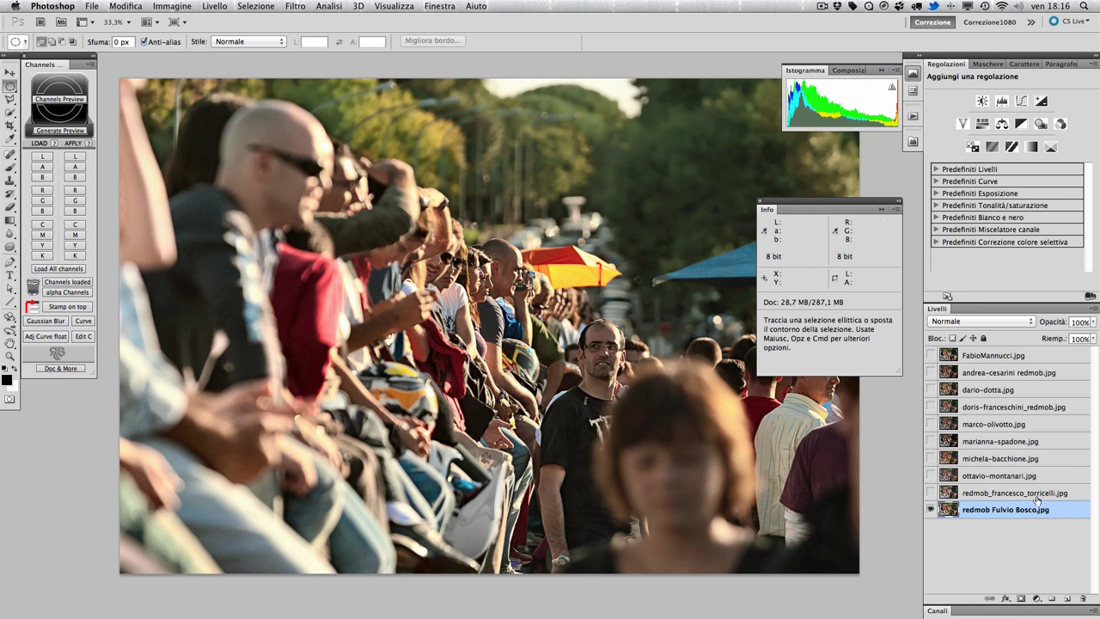
Show and select the retouched layer above the base, toggling it once to compare
{"action": "left_click", "coordinate": [931, 492]}
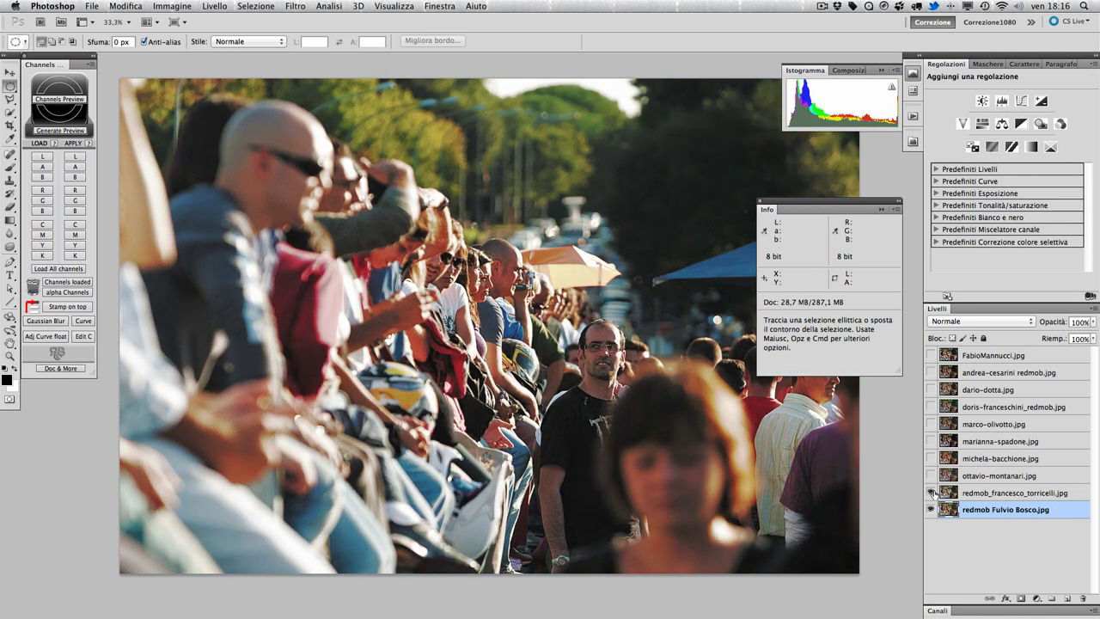
{"action": "left_click", "coordinate": [988, 493]}
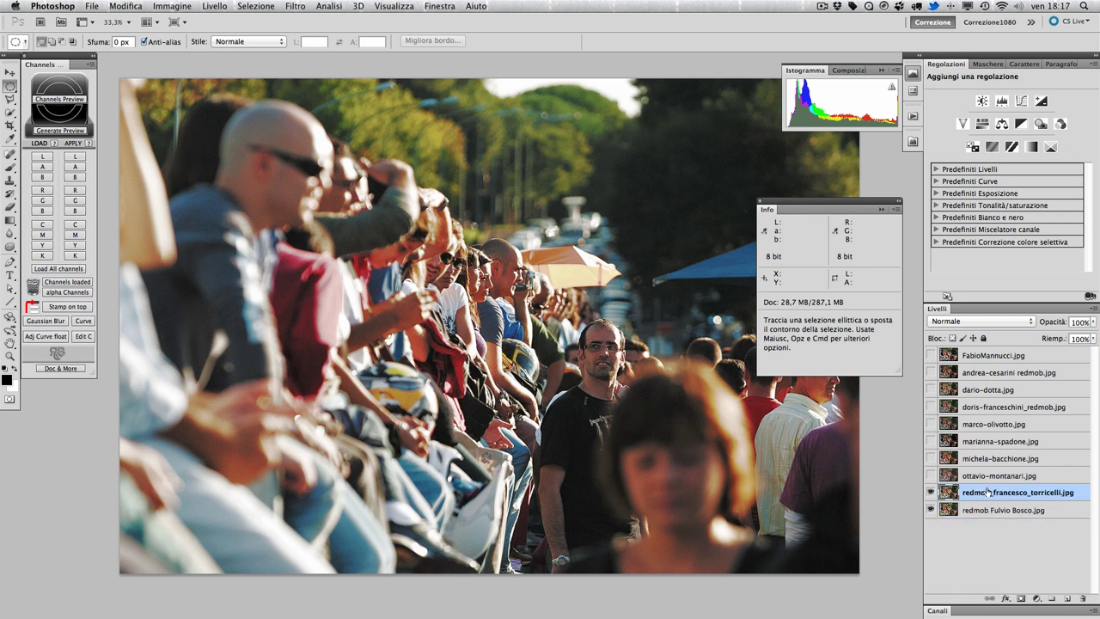
{"action": "left_click", "coordinate": [930, 492]}
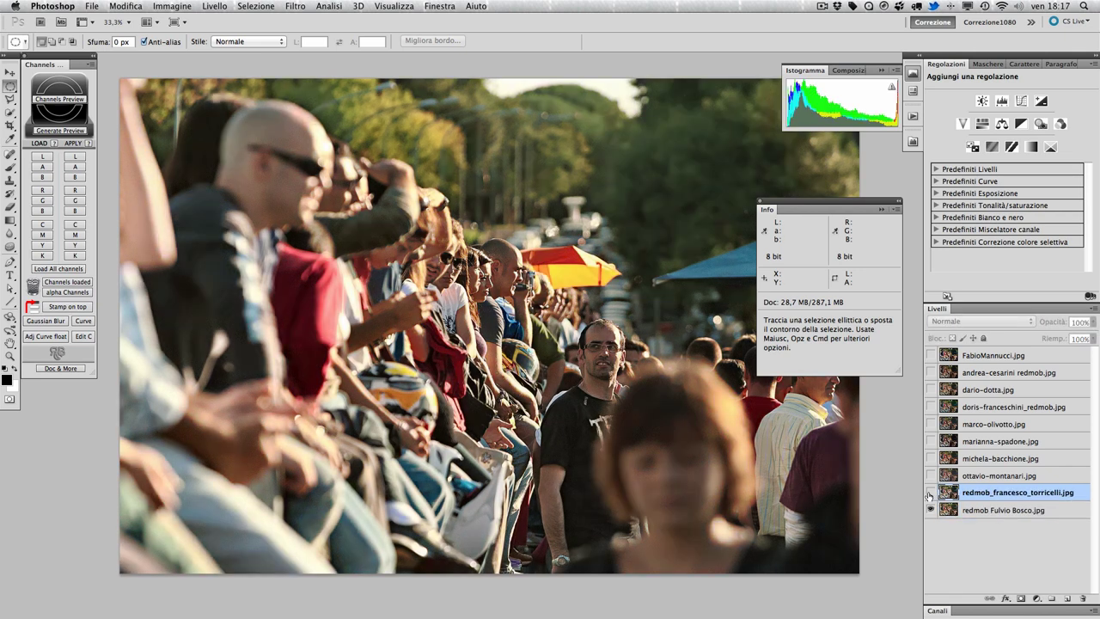
{"action": "left_click", "coordinate": [930, 493]}
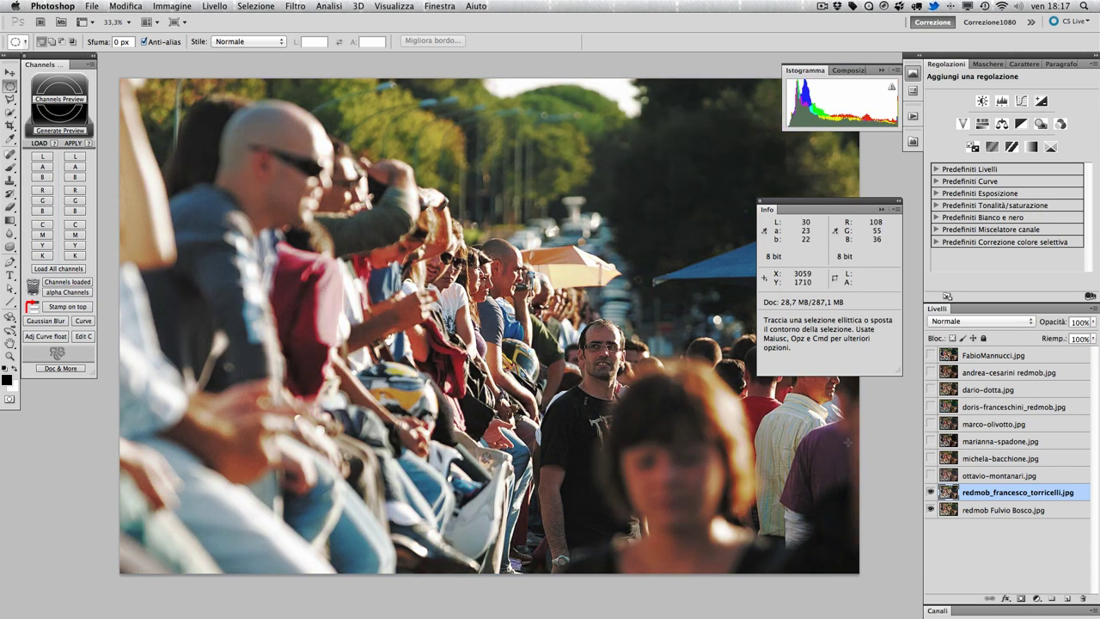
Compare that layer against the base a few more times, then show the next layer up
{"action": "left_click", "coordinate": [930, 493]}
{"action": "left_click", "coordinate": [930, 493]}
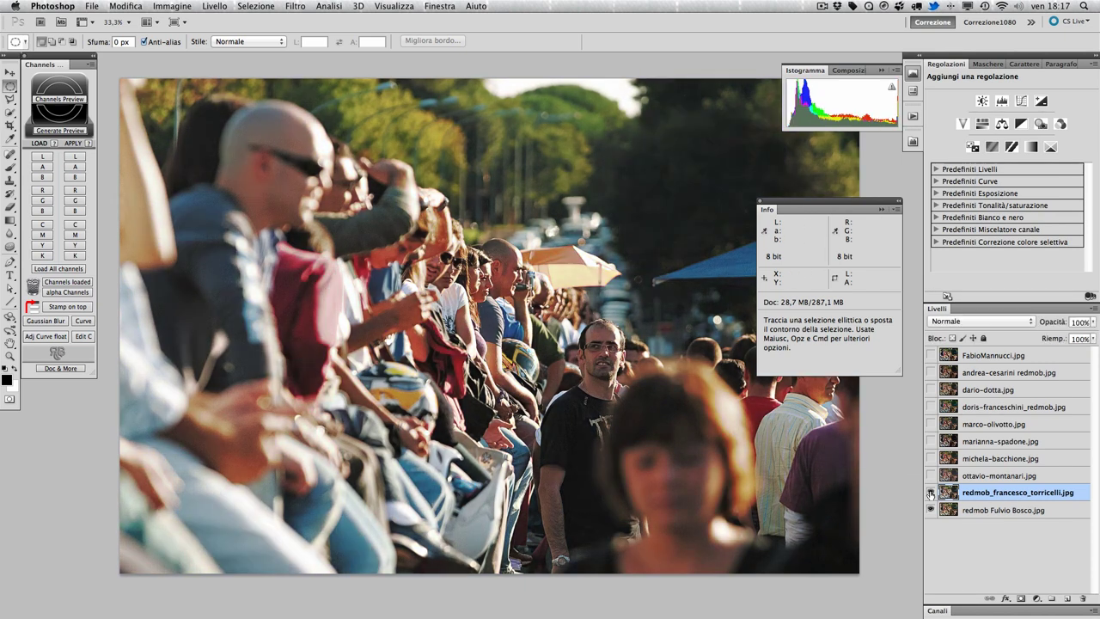
{"action": "left_click", "coordinate": [930, 493]}
{"action": "left_click", "coordinate": [929, 492]}
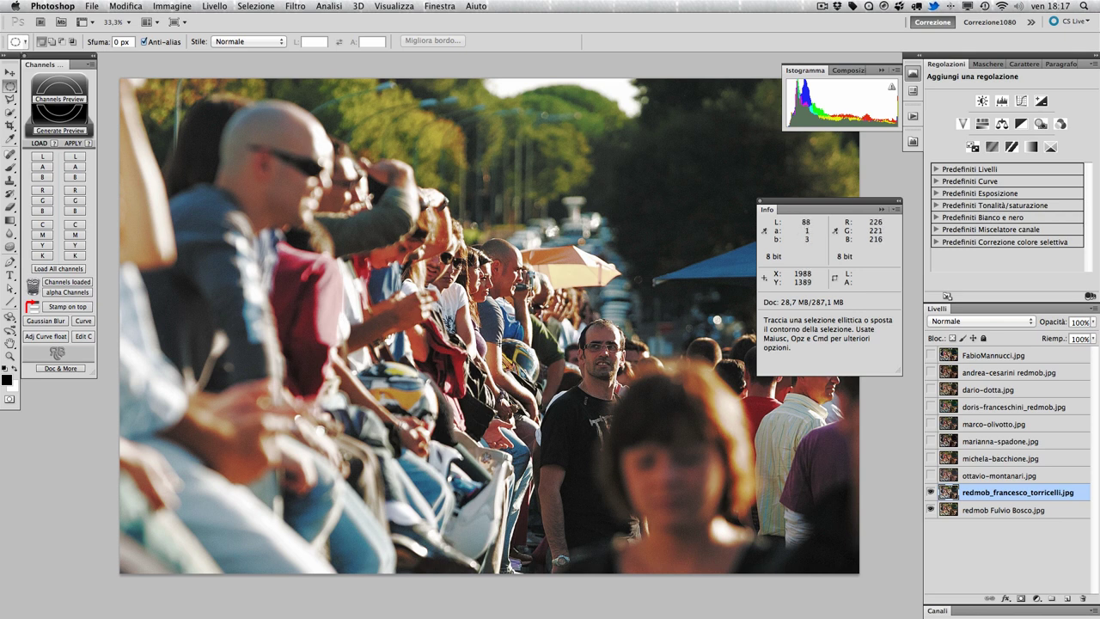
{"action": "left_click", "coordinate": [929, 478]}
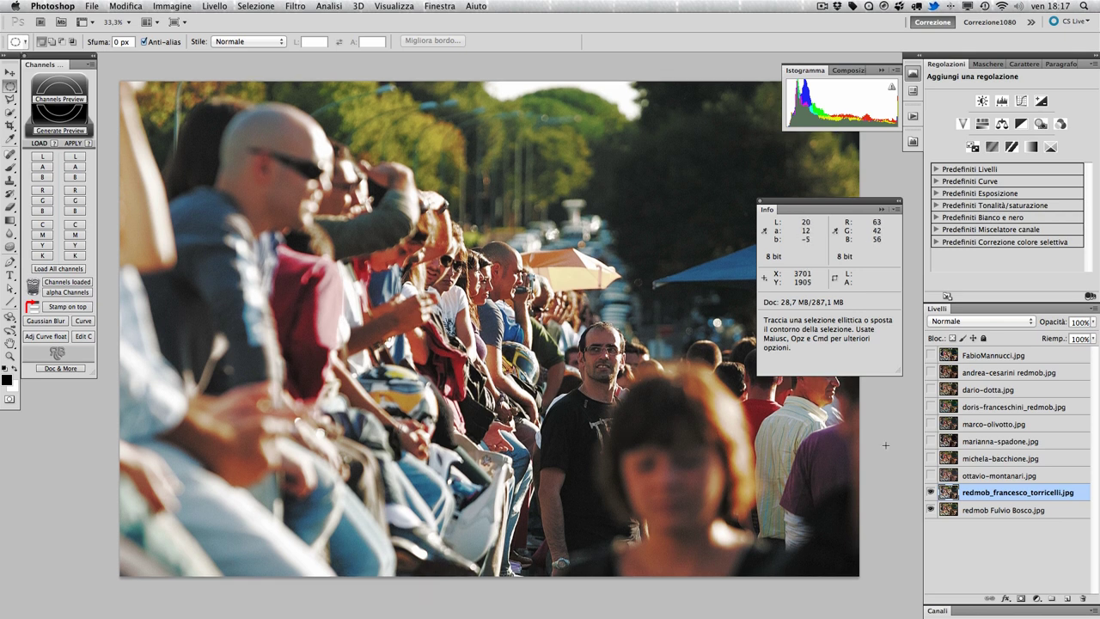
{"action": "left_click", "coordinate": [929, 476]}
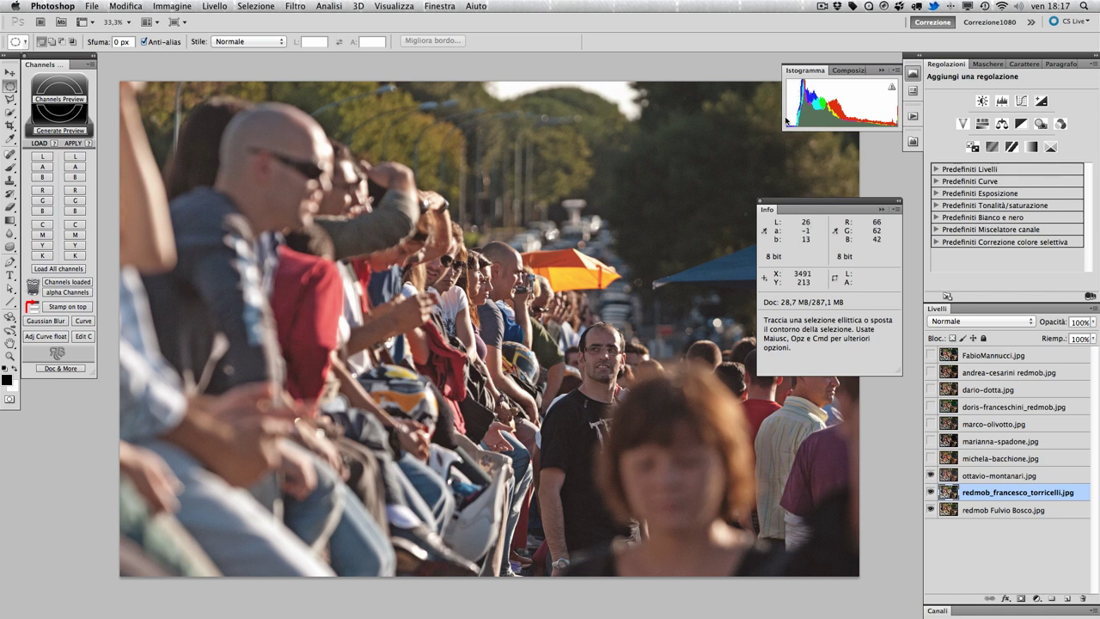
{"action": "left_click", "coordinate": [1009, 476]}
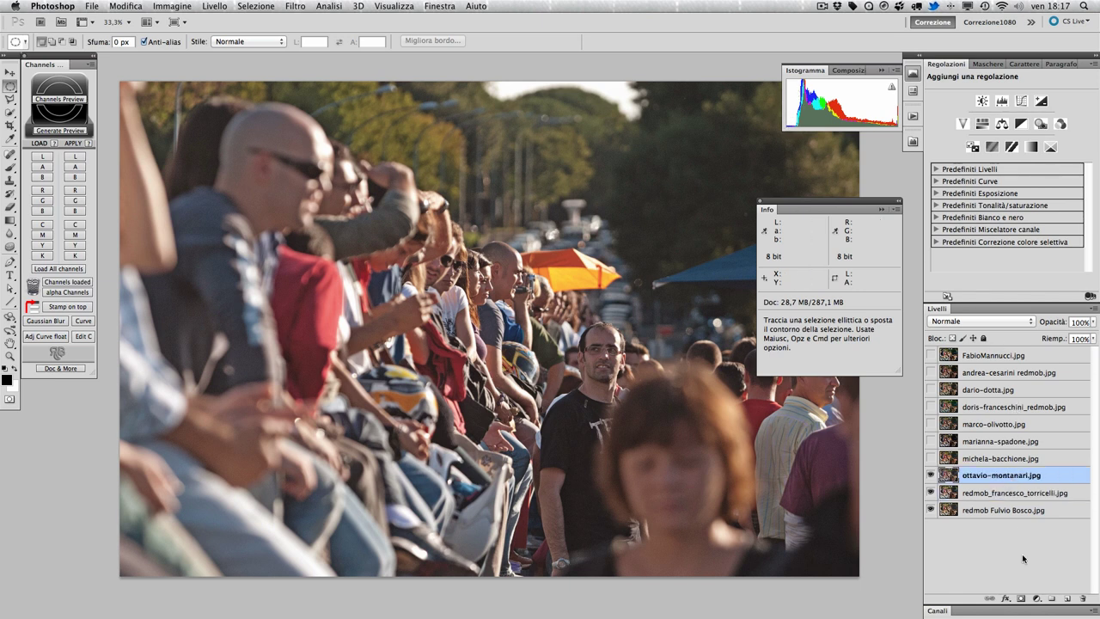
{"action": "left_click", "coordinate": [1038, 599]}
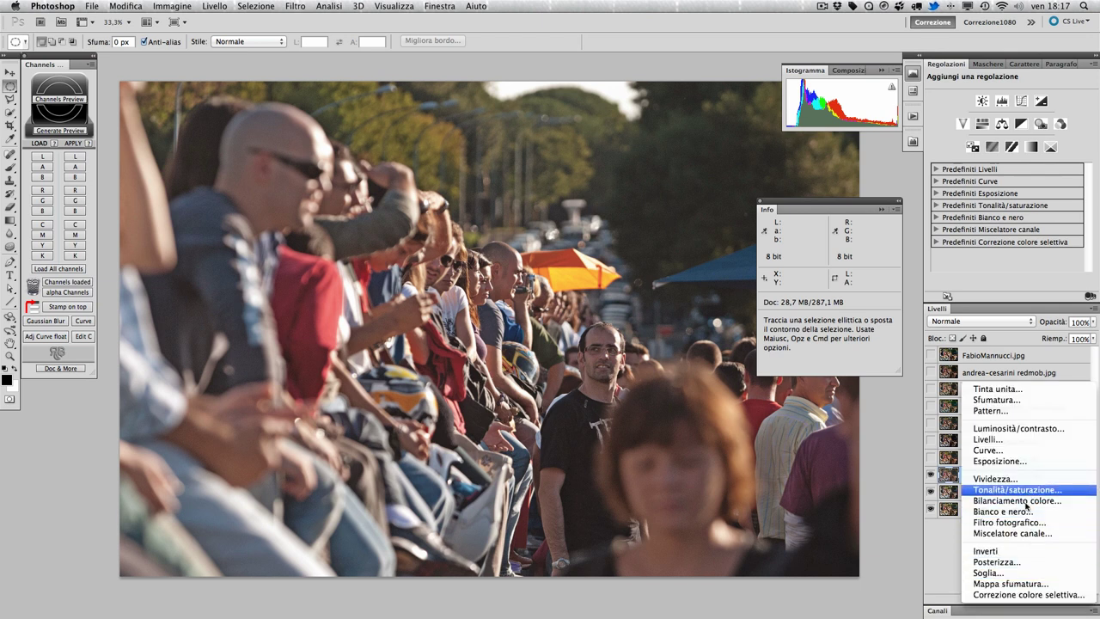
{"action": "left_click", "coordinate": [1011, 574]}
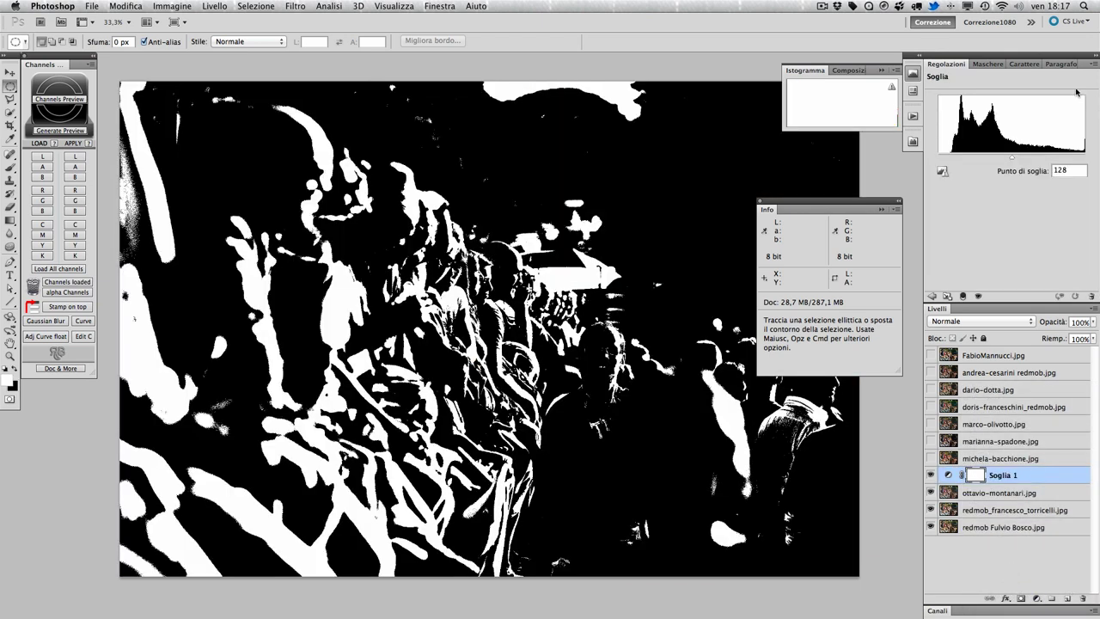
{"action": "left_click_drag", "start_coordinate": [1012, 160], "coordinate": [948, 159]}
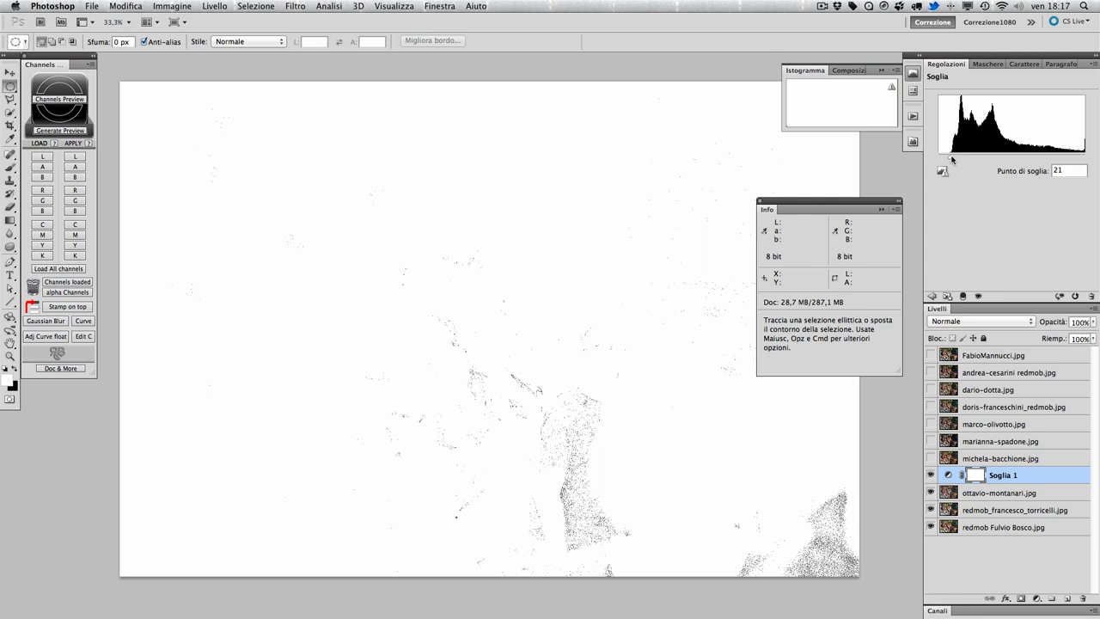
{"action": "left_click_drag", "start_coordinate": [951, 159], "coordinate": [990, 159]}
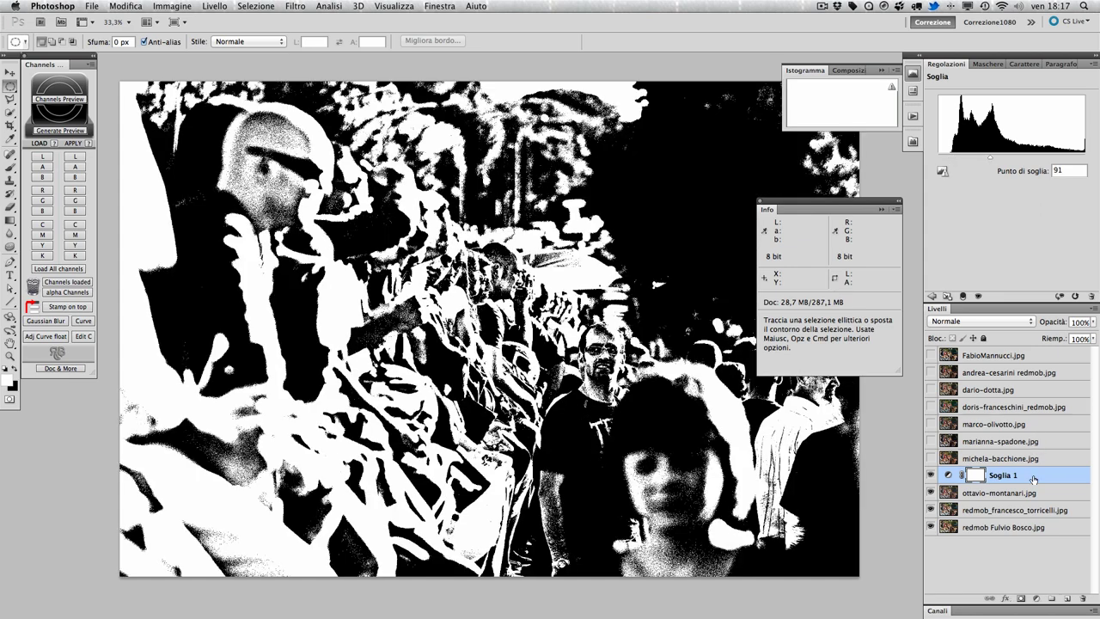
{"action": "left_click_drag", "start_coordinate": [1034, 479], "coordinate": [1083, 598]}
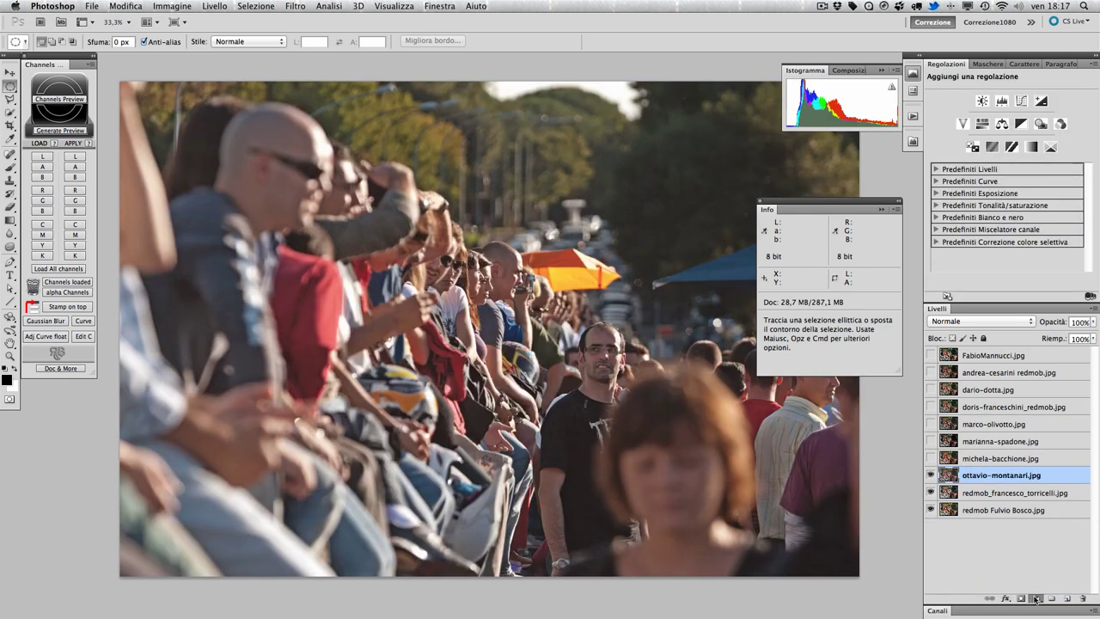
Try a Curves adjustment with the black point pulled inward, toggling it to compare
{"action": "left_click", "coordinate": [1037, 600]}
{"action": "left_click", "coordinate": [1007, 453]}
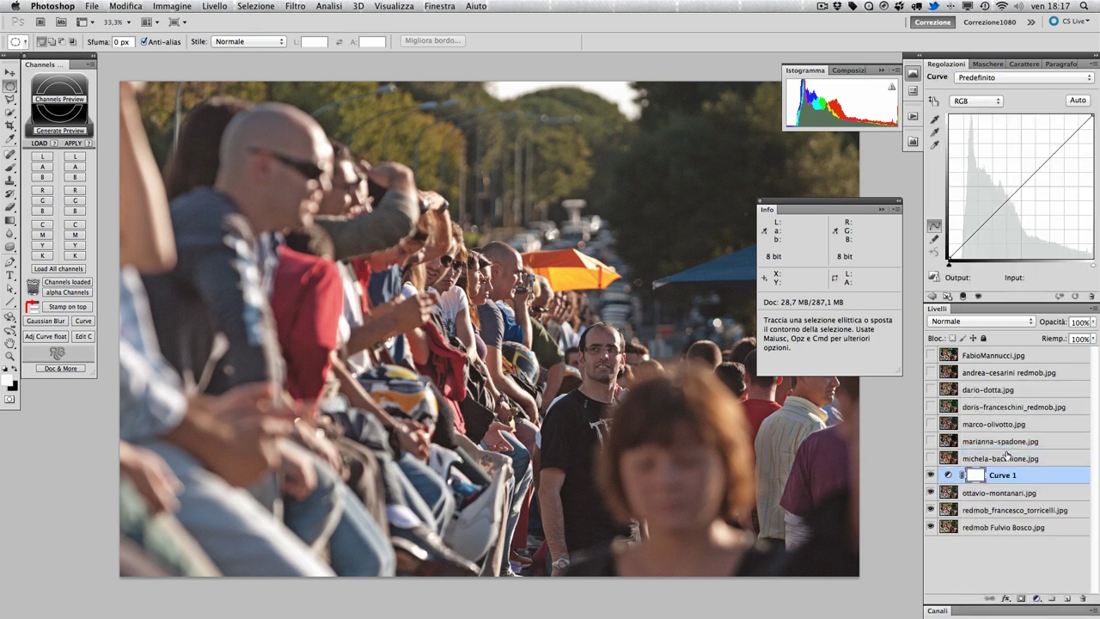
{"action": "left_click_drag", "start_coordinate": [948, 260], "coordinate": [958, 261]}
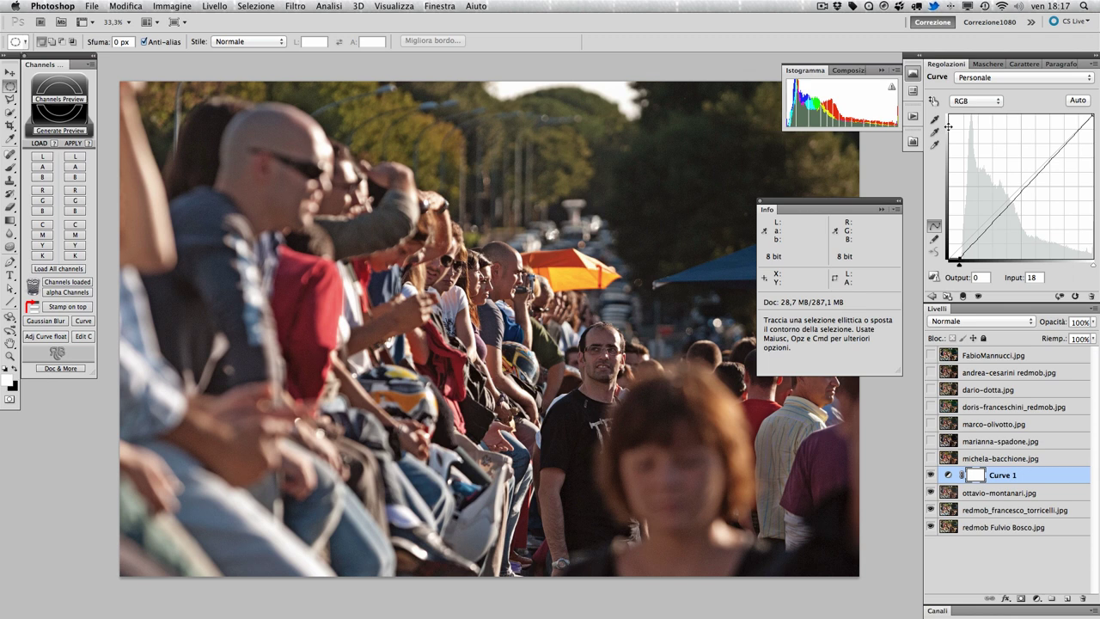
{"action": "left_click", "coordinate": [930, 475]}
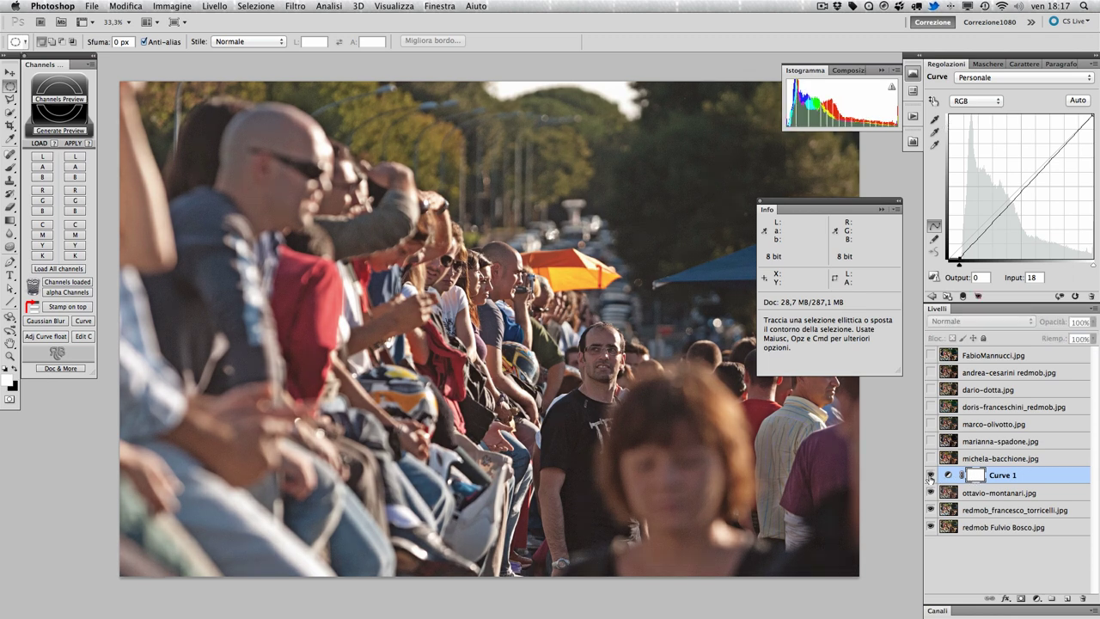
{"action": "left_click", "coordinate": [930, 476]}
{"action": "left_click", "coordinate": [930, 475]}
{"action": "left_click", "coordinate": [930, 475]}
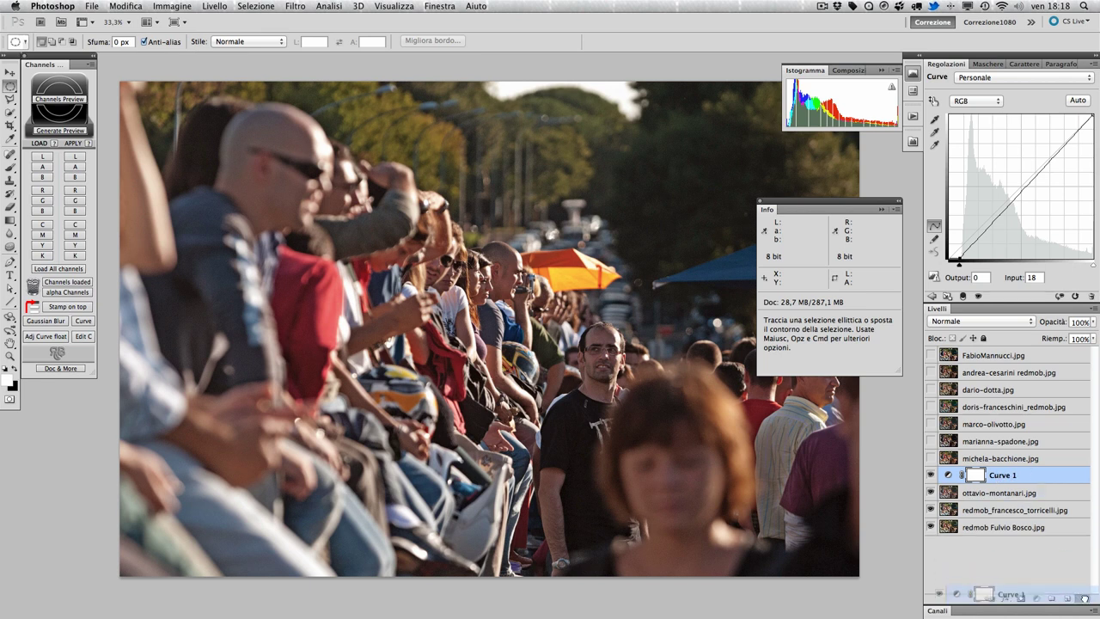
Delete the Curves layer and show michela-bacchione instead of ottavio-montanari
{"action": "left_click_drag", "start_coordinate": [1031, 474], "coordinate": [1079, 598]}
{"action": "left_click", "coordinate": [930, 475]}
{"action": "left_click", "coordinate": [931, 459]}
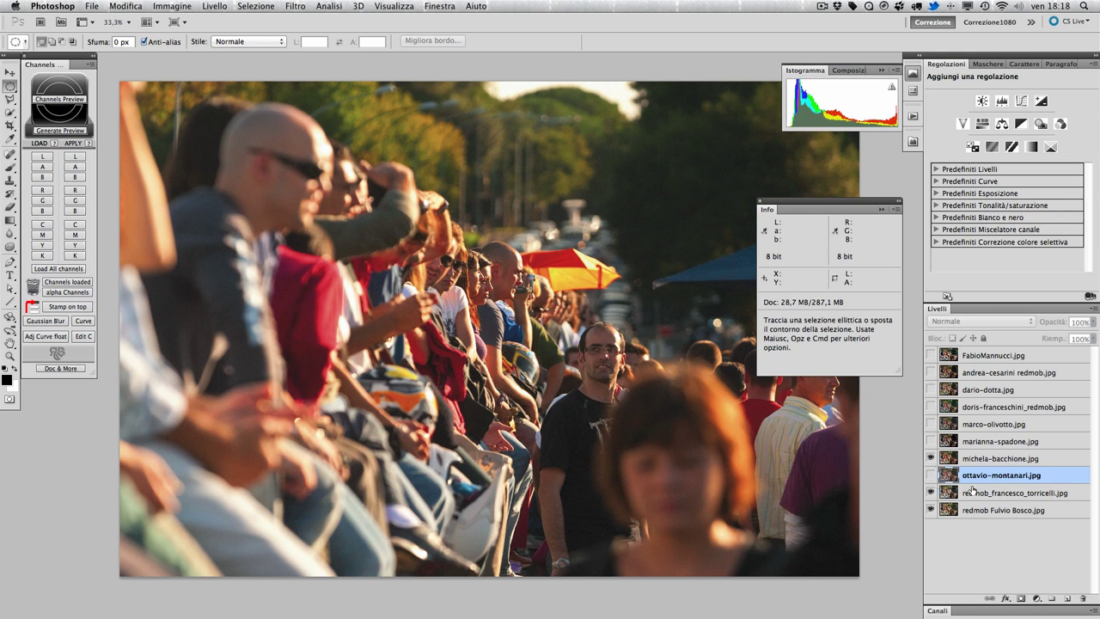
{"action": "left_click", "coordinate": [929, 459]}
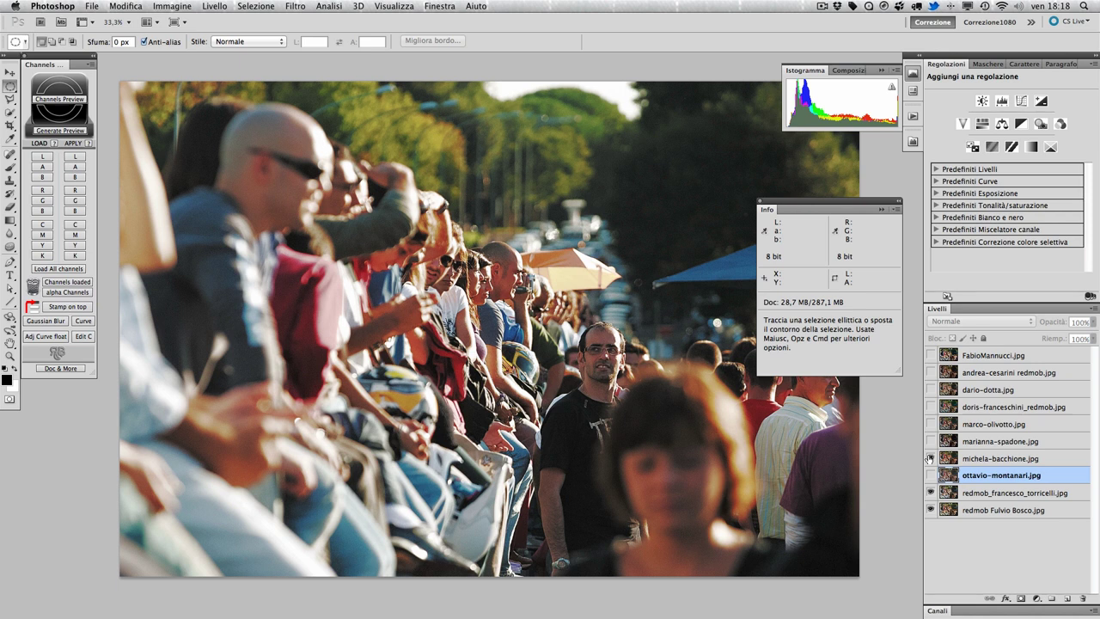
{"action": "left_click", "coordinate": [929, 458]}
{"action": "left_click", "coordinate": [929, 458]}
{"action": "left_click", "coordinate": [929, 458]}
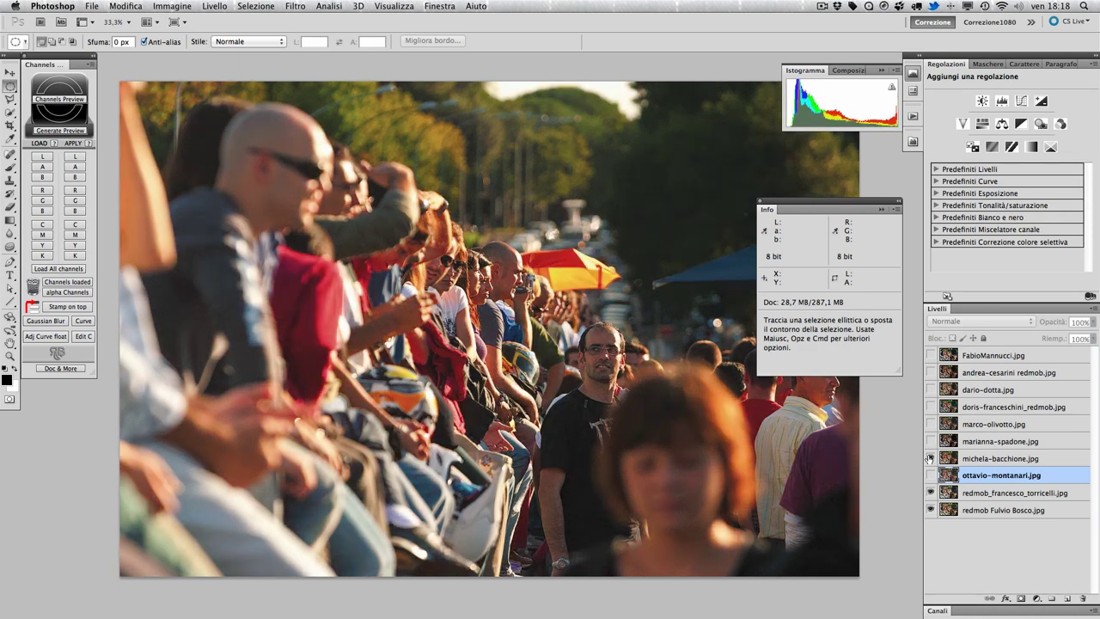
{"action": "left_click", "coordinate": [930, 492]}
{"action": "left_click", "coordinate": [929, 459]}
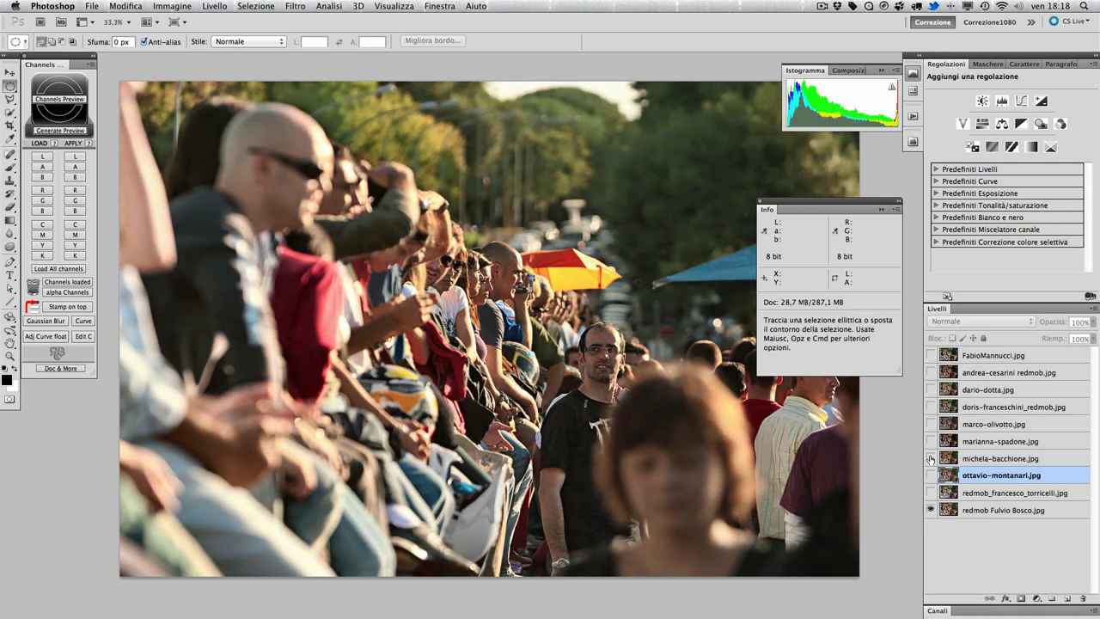
{"action": "left_click", "coordinate": [930, 458]}
{"action": "left_click", "coordinate": [929, 458]}
{"action": "left_click", "coordinate": [929, 458]}
{"action": "left_click", "coordinate": [931, 441]}
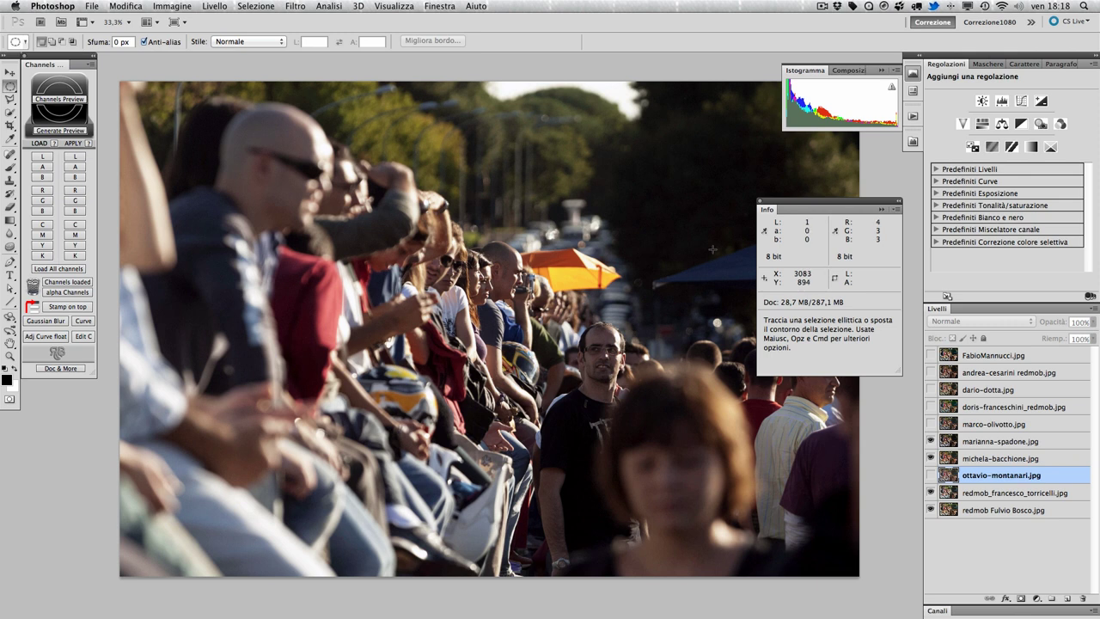
{"action": "left_click", "coordinate": [1036, 598]}
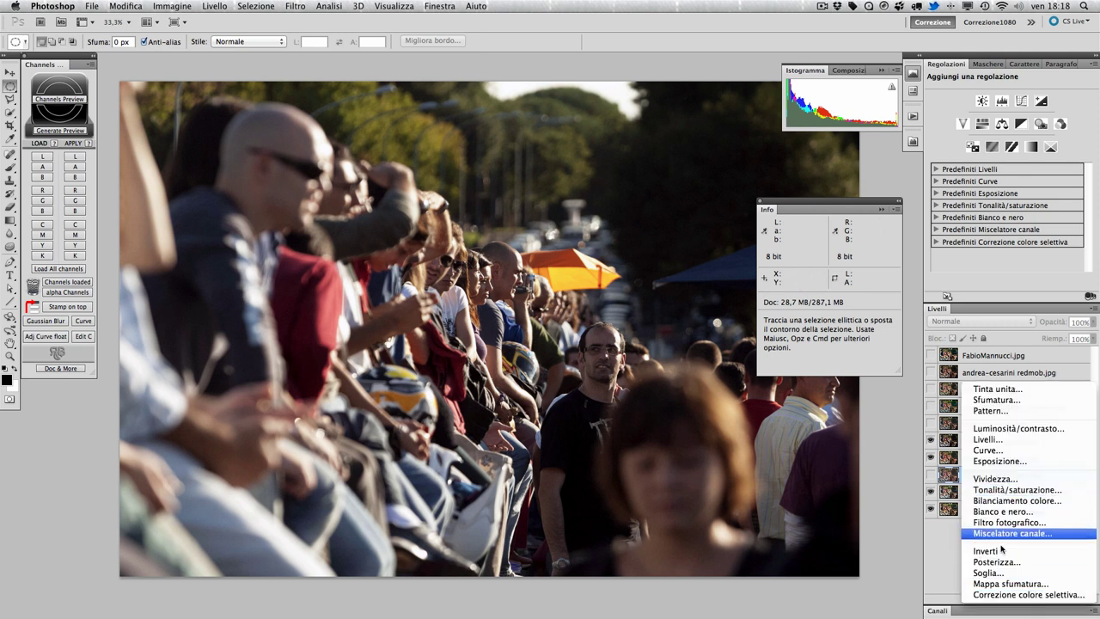
{"action": "left_click", "coordinate": [1001, 575]}
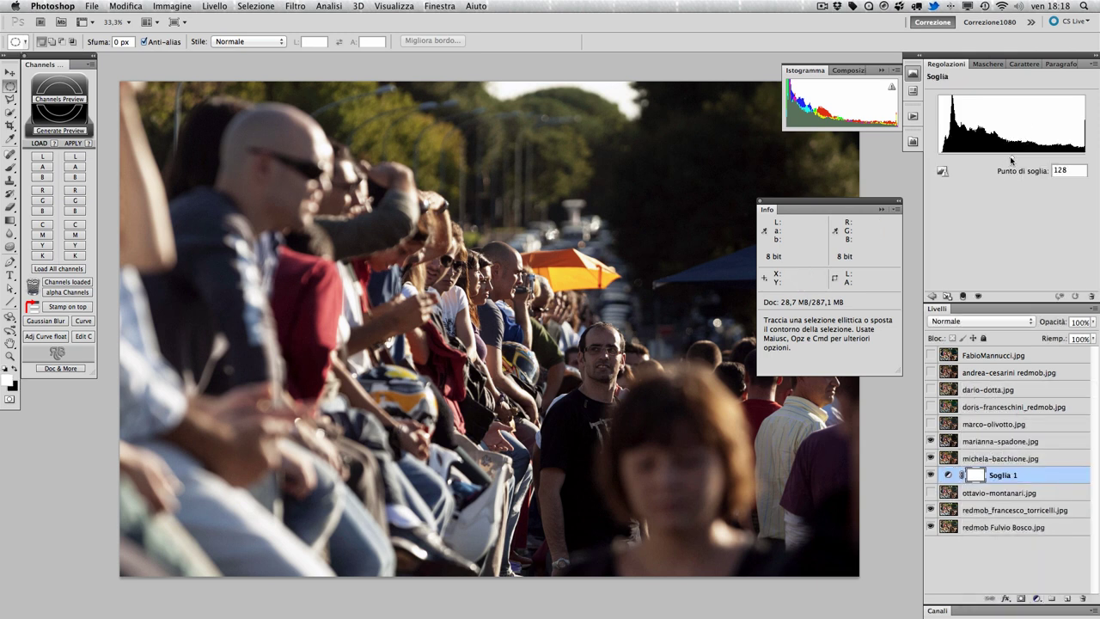
{"action": "left_click_drag", "start_coordinate": [1012, 159], "coordinate": [943, 159]}
{"action": "left_click_drag", "start_coordinate": [1007, 478], "coordinate": [999, 410]}
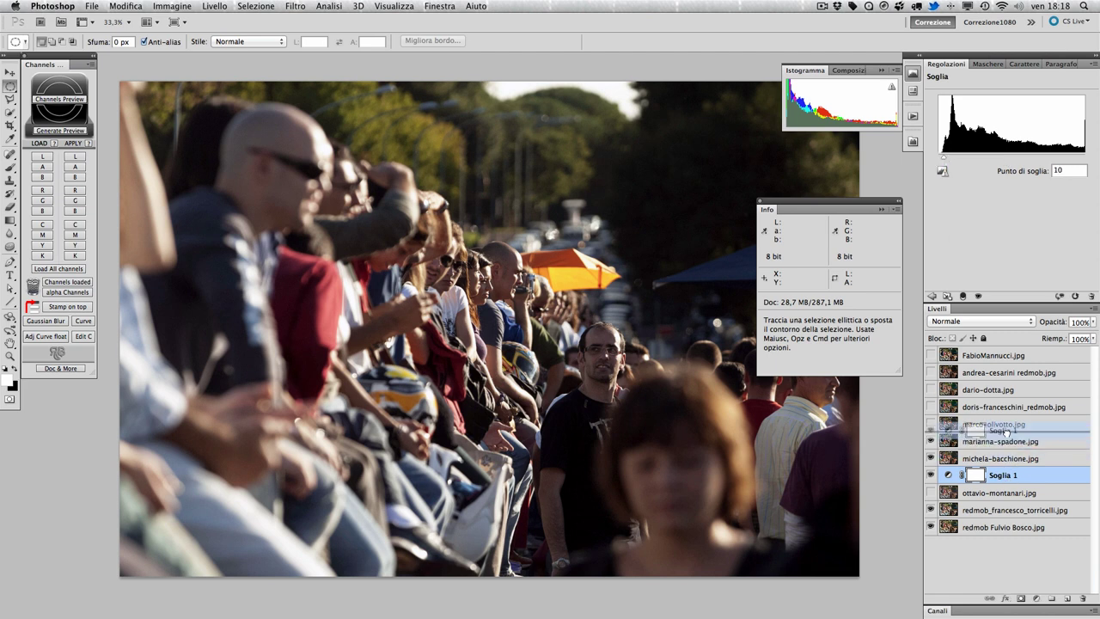
{"action": "left_click_drag", "start_coordinate": [942, 159], "coordinate": [942, 159]}
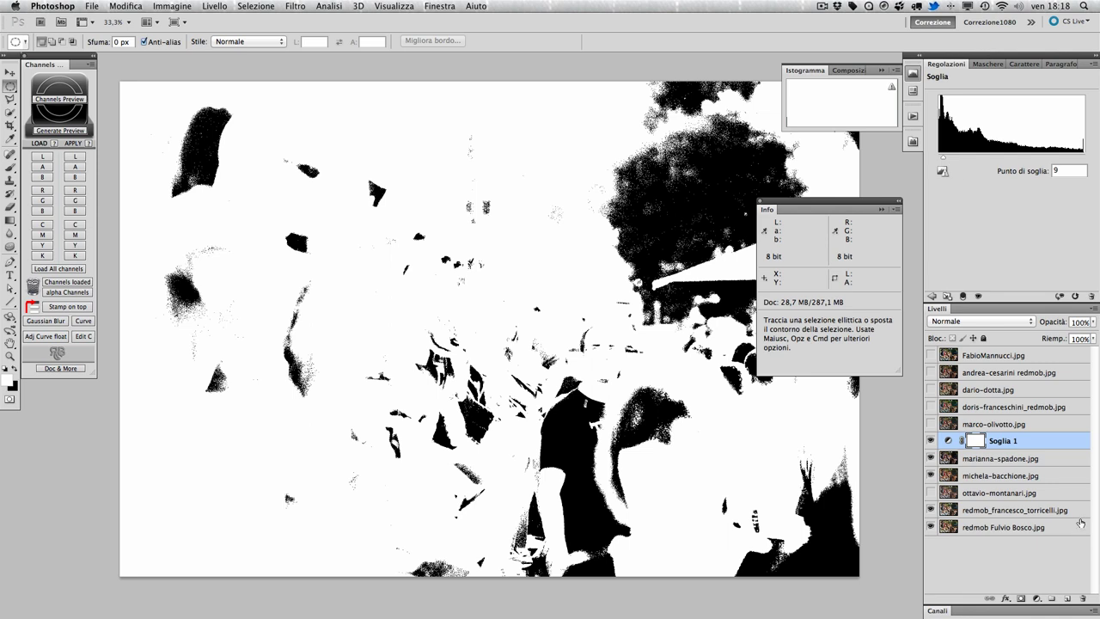
{"action": "left_click_drag", "start_coordinate": [1077, 447], "coordinate": [1082, 597]}
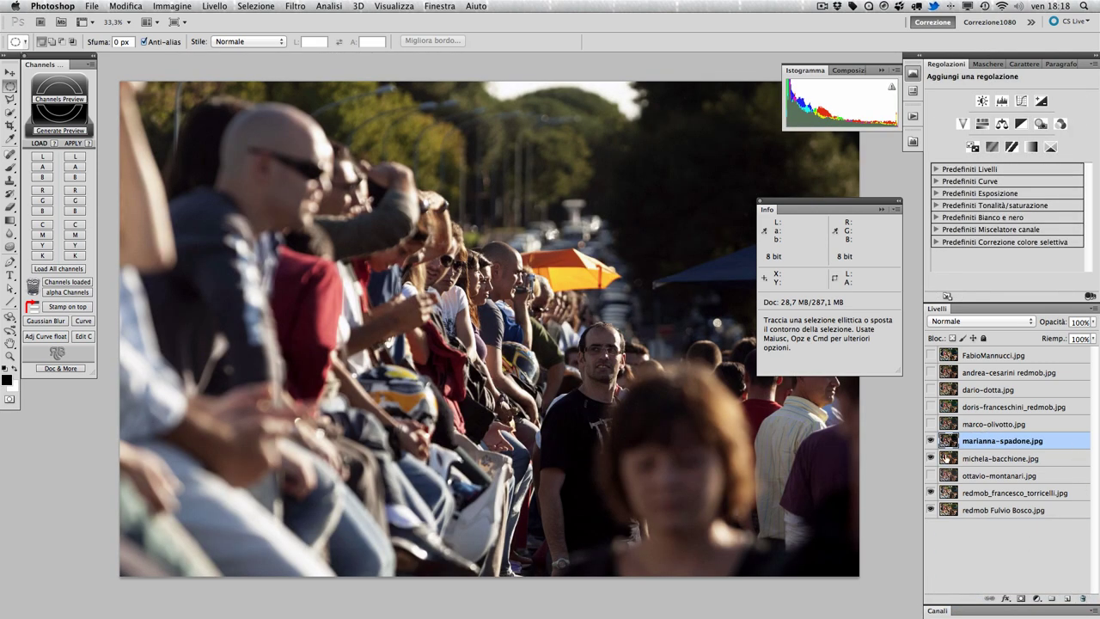
Compare marianna-spadone on and off, then hide it and show marco-olivotto
{"action": "left_click", "coordinate": [930, 440]}
{"action": "left_click", "coordinate": [931, 440]}
{"action": "left_click", "coordinate": [931, 441]}
{"action": "left_click", "coordinate": [930, 424]}
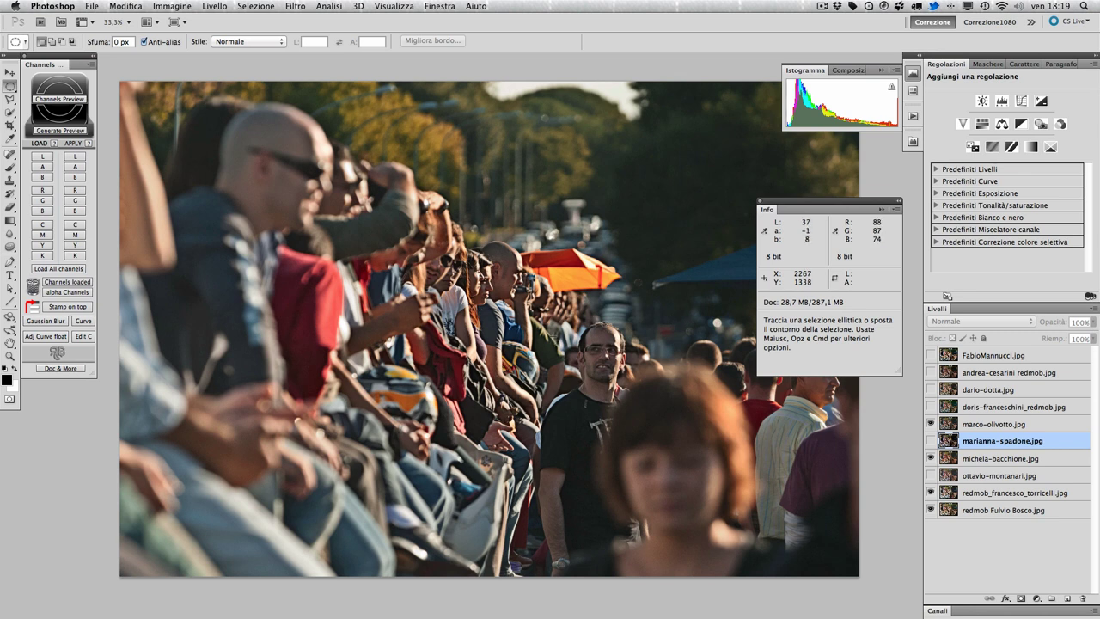
{"action": "left_click", "coordinate": [930, 458]}
{"action": "left_click", "coordinate": [931, 493]}
{"action": "left_click", "coordinate": [931, 424]}
{"action": "left_click", "coordinate": [930, 424]}
{"action": "left_click", "coordinate": [931, 424]}
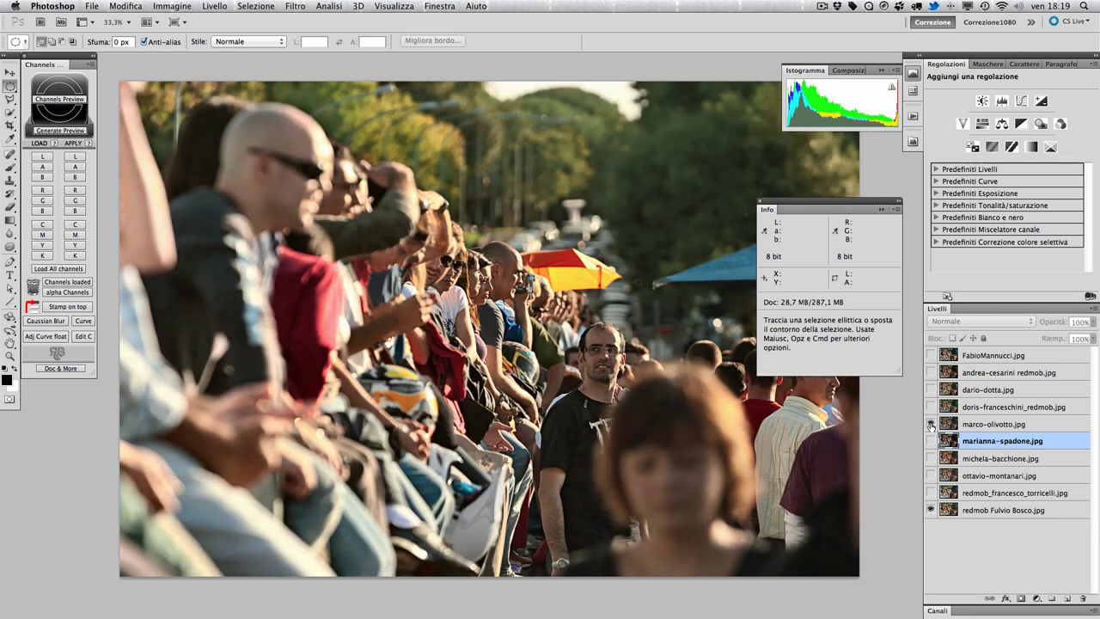
{"action": "left_click", "coordinate": [931, 424]}
Keep toggling marco-olivotto to judge its grade, leaving it shown
{"action": "left_click", "coordinate": [931, 425]}
{"action": "left_click", "coordinate": [931, 425]}
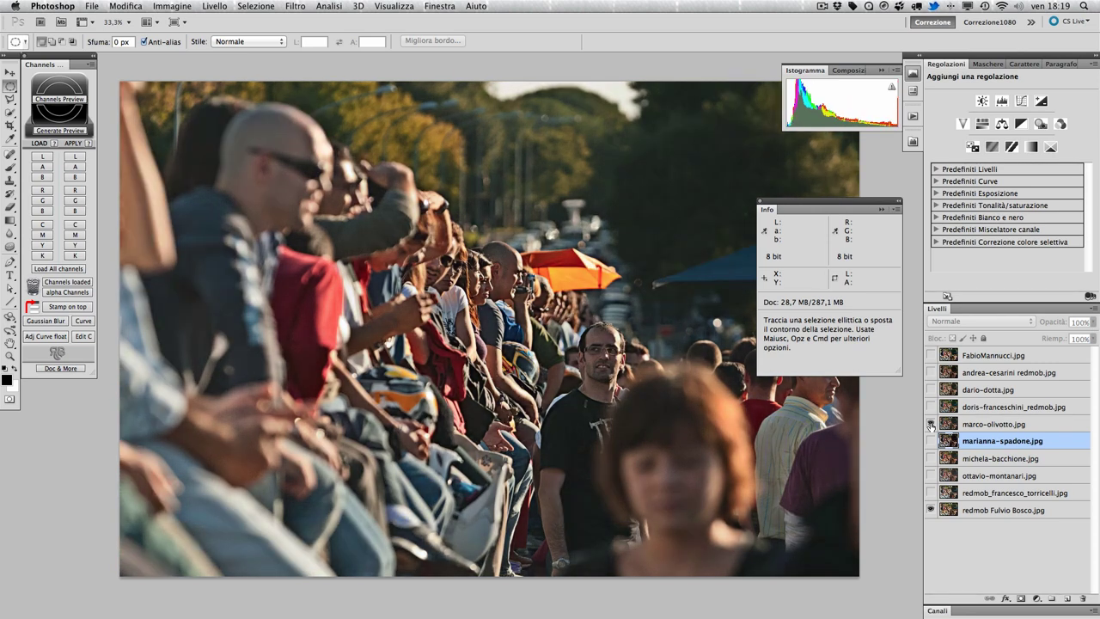
{"action": "left_click", "coordinate": [931, 425]}
{"action": "left_click", "coordinate": [931, 424]}
{"action": "left_click", "coordinate": [931, 424]}
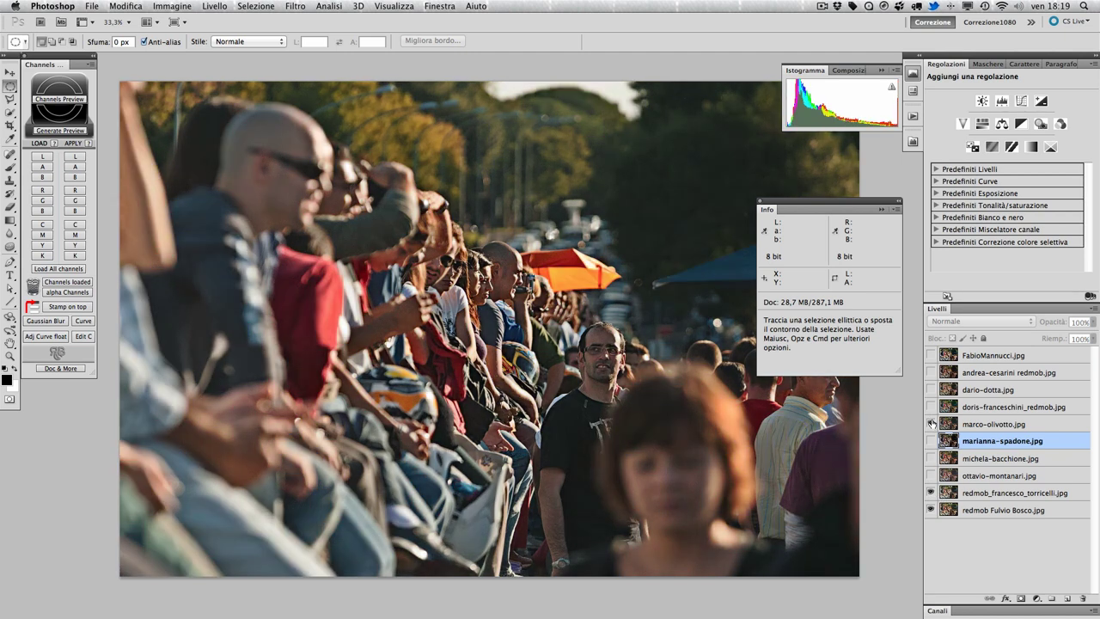
{"action": "left_click", "coordinate": [930, 424]}
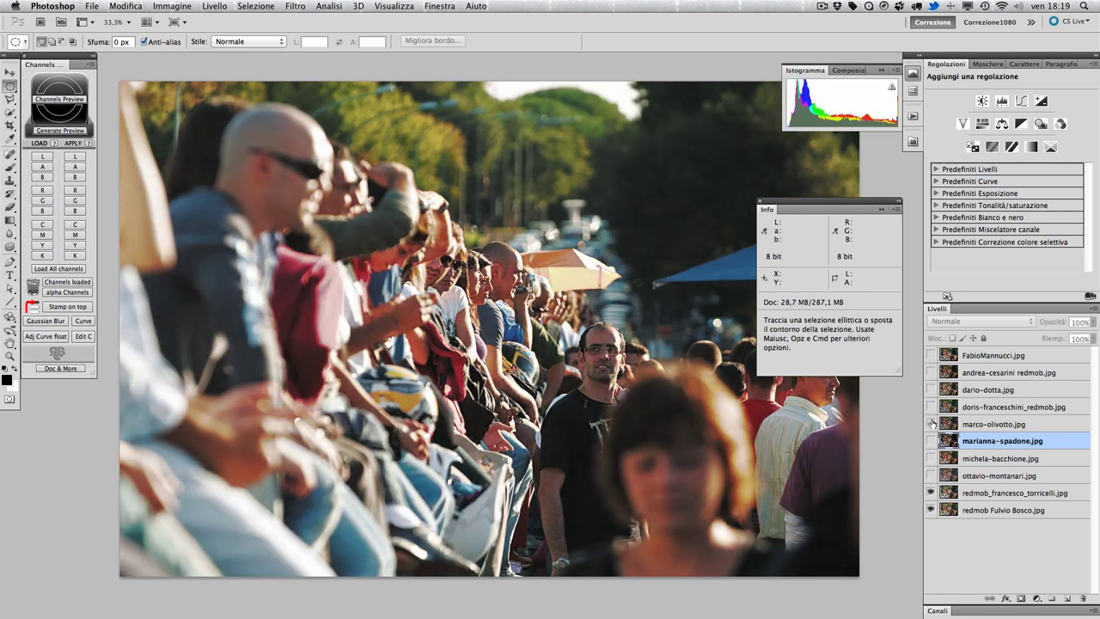
{"action": "left_click", "coordinate": [931, 424]}
{"action": "left_click", "coordinate": [931, 424]}
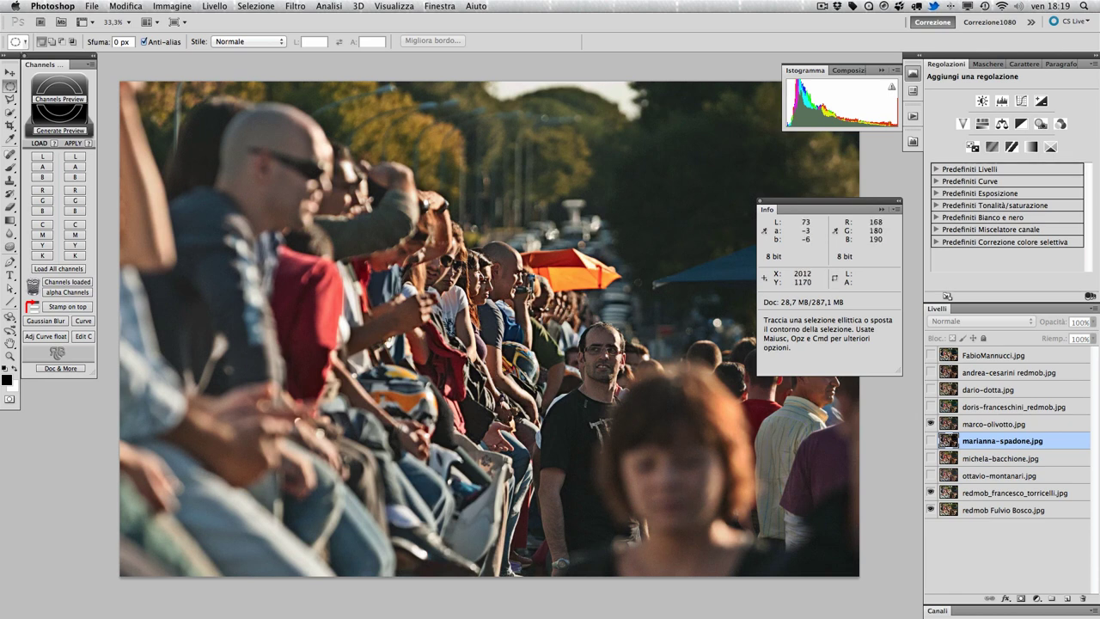
{"action": "left_click", "coordinate": [930, 424]}
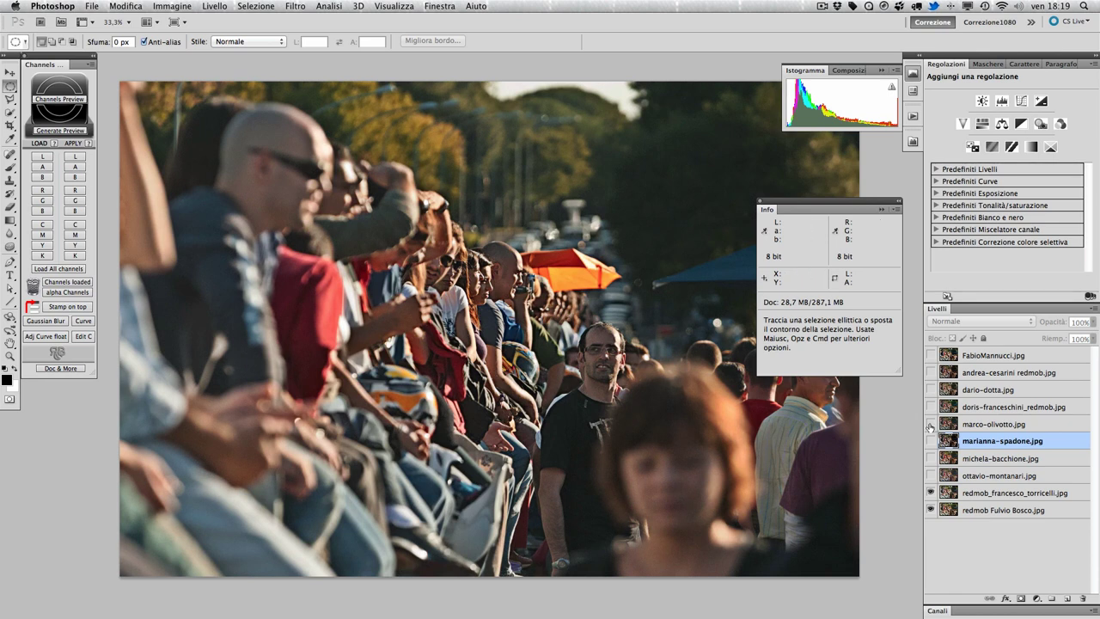
{"action": "left_click", "coordinate": [931, 407]}
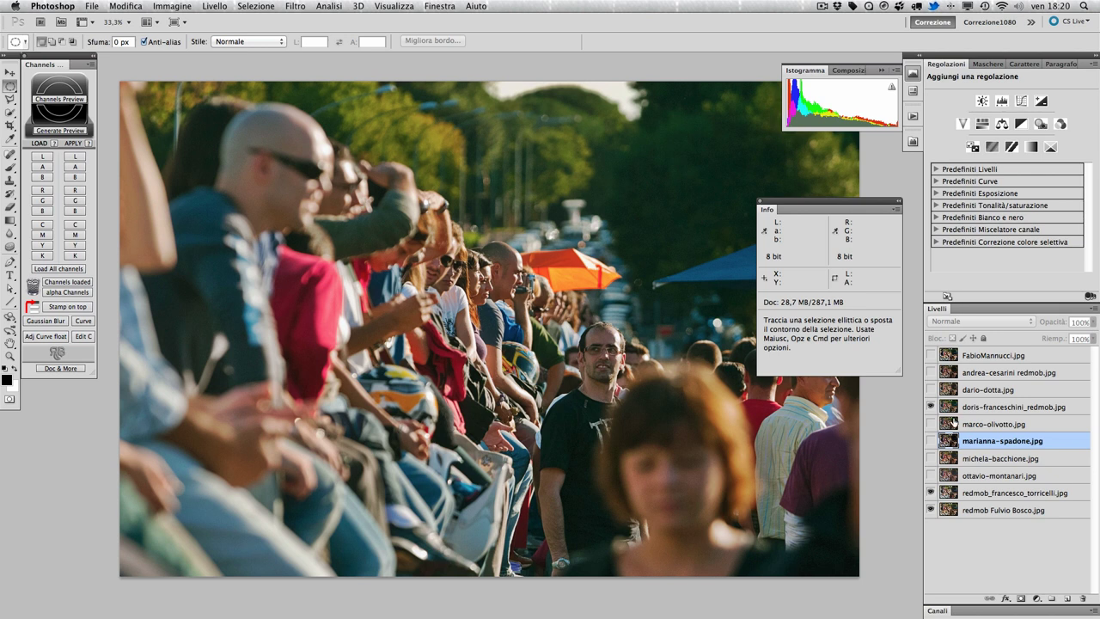
{"action": "left_click", "coordinate": [931, 423]}
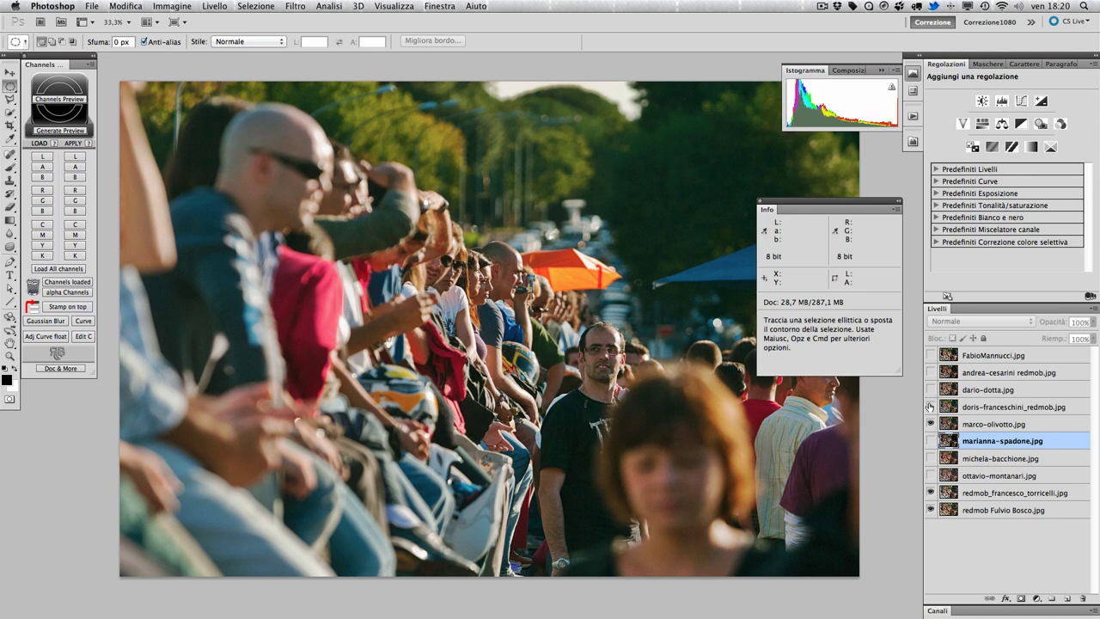
{"action": "left_click", "coordinate": [930, 406]}
{"action": "left_click", "coordinate": [930, 406]}
{"action": "left_click", "coordinate": [930, 407]}
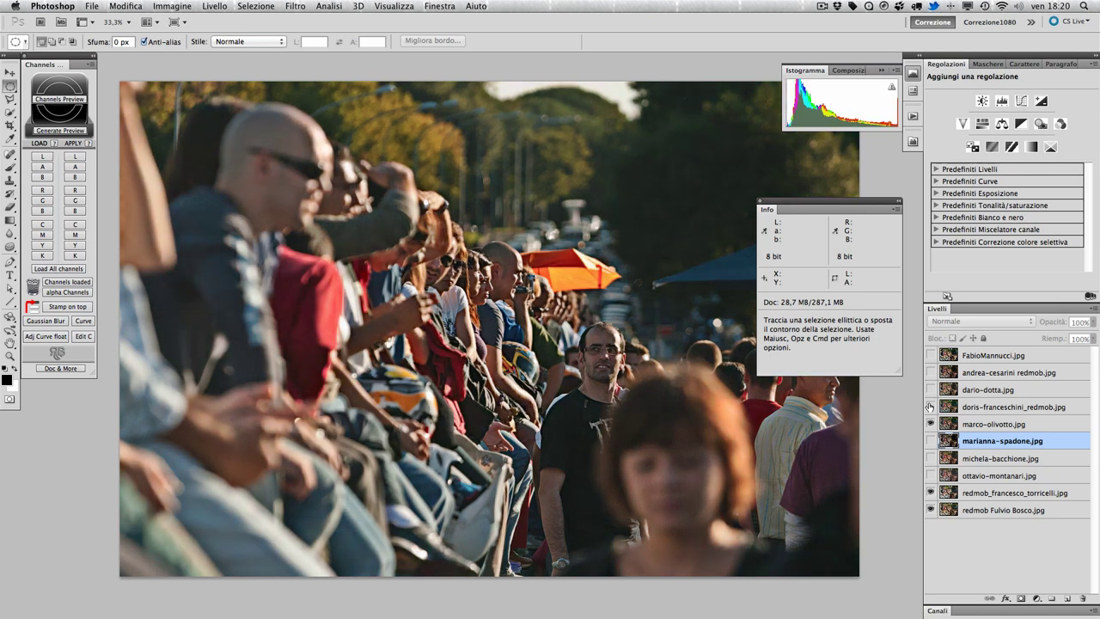
{"action": "left_click", "coordinate": [930, 407]}
{"action": "left_click", "coordinate": [929, 407]}
{"action": "left_click", "coordinate": [930, 407]}
{"action": "left_click", "coordinate": [929, 407]}
{"action": "left_click", "coordinate": [931, 389]}
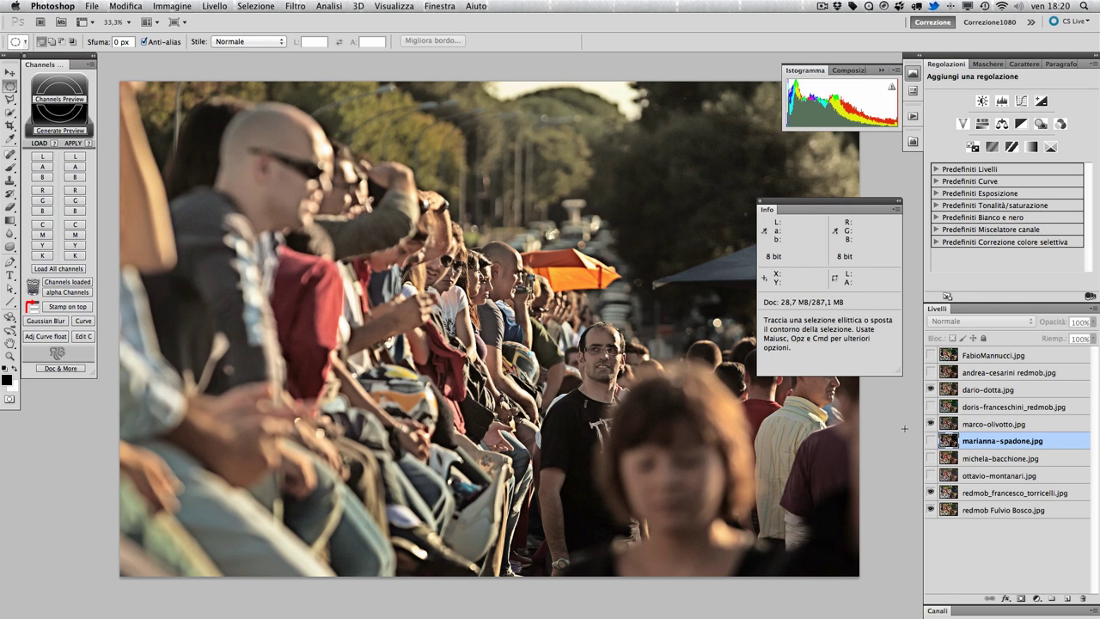
{"action": "left_click", "coordinate": [930, 390]}
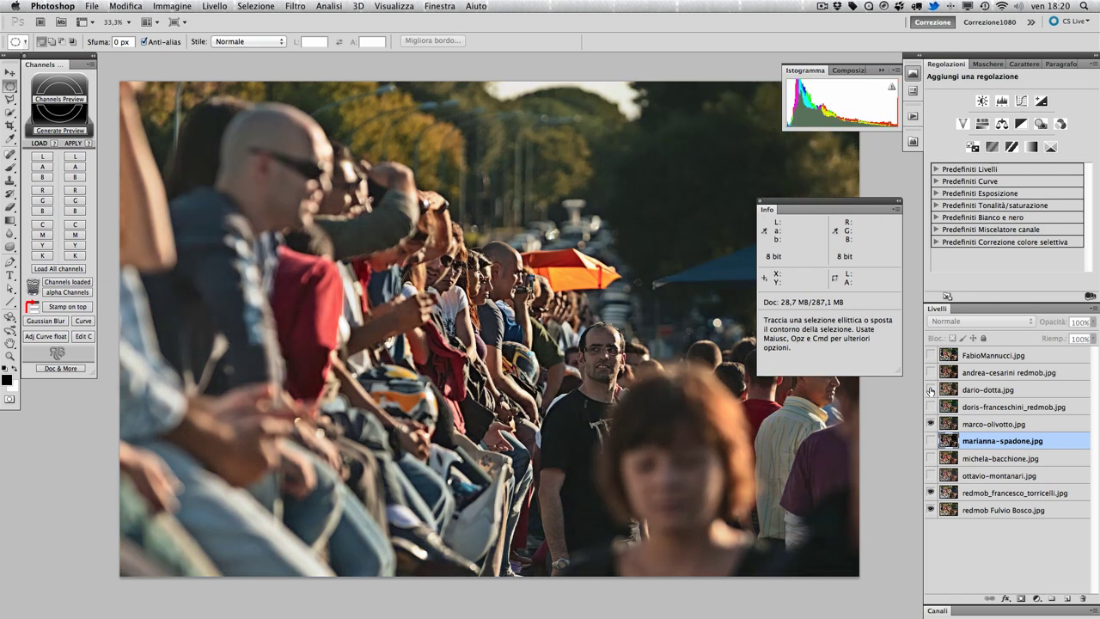
{"action": "left_click", "coordinate": [930, 391]}
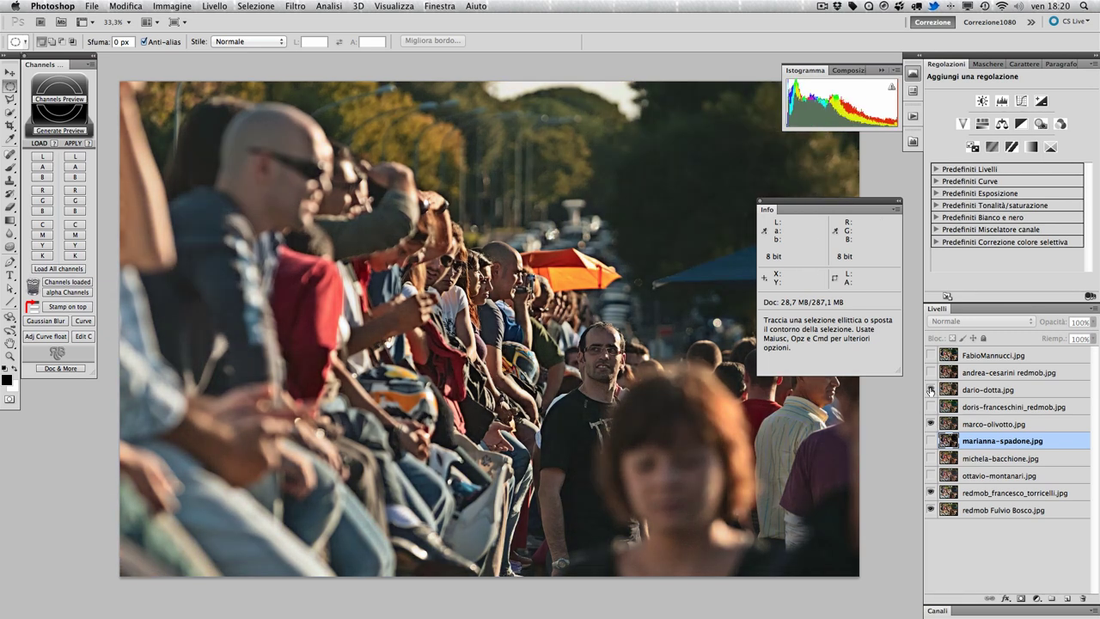
{"action": "left_click", "coordinate": [930, 390]}
{"action": "left_click", "coordinate": [930, 390]}
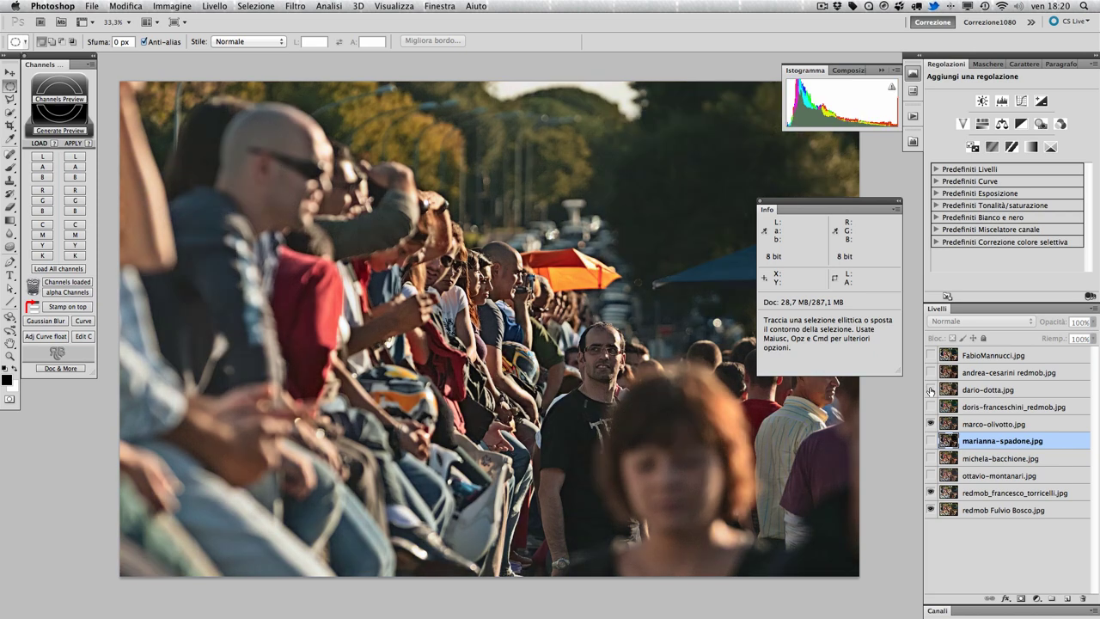
{"action": "left_click", "coordinate": [930, 390]}
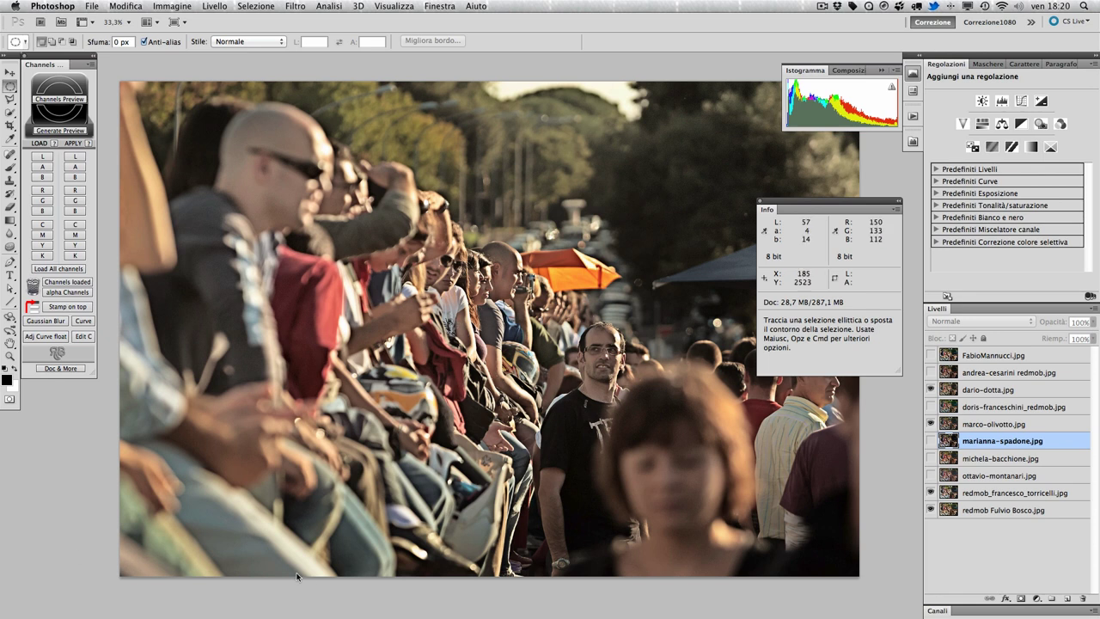
{"action": "left_click", "coordinate": [991, 428]}
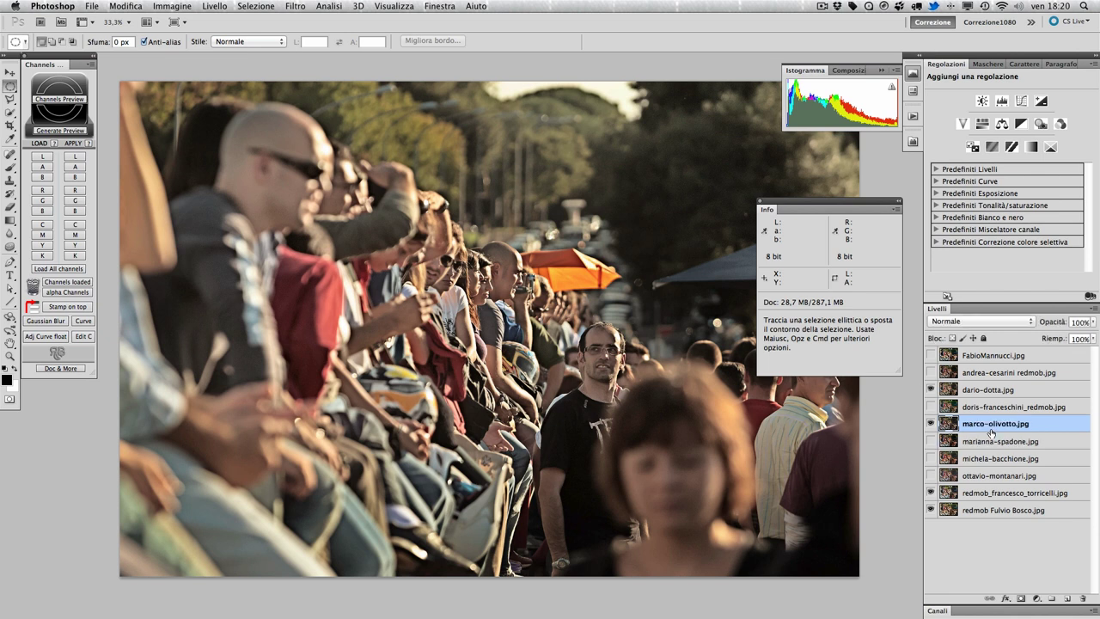
{"action": "left_click", "coordinate": [931, 390]}
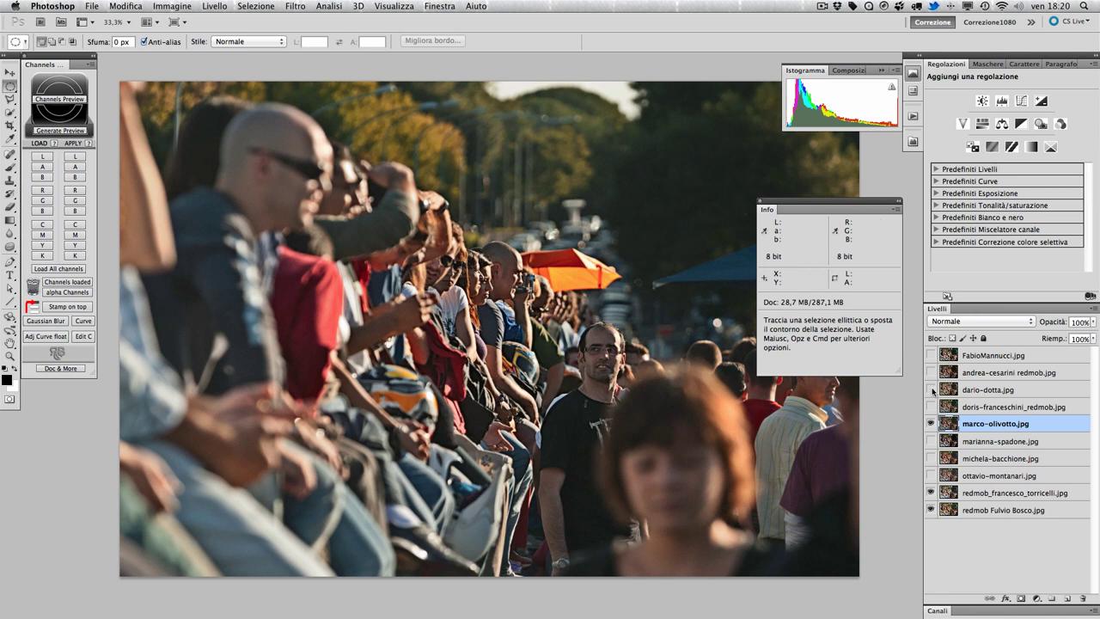
{"action": "left_click", "coordinate": [931, 390]}
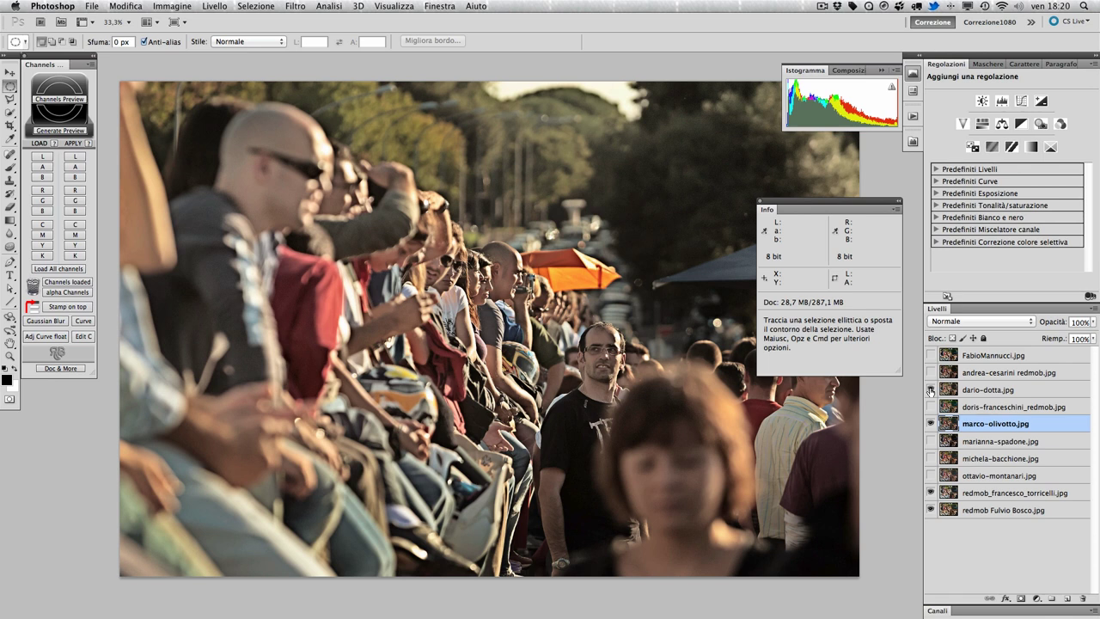
{"action": "left_click", "coordinate": [931, 390]}
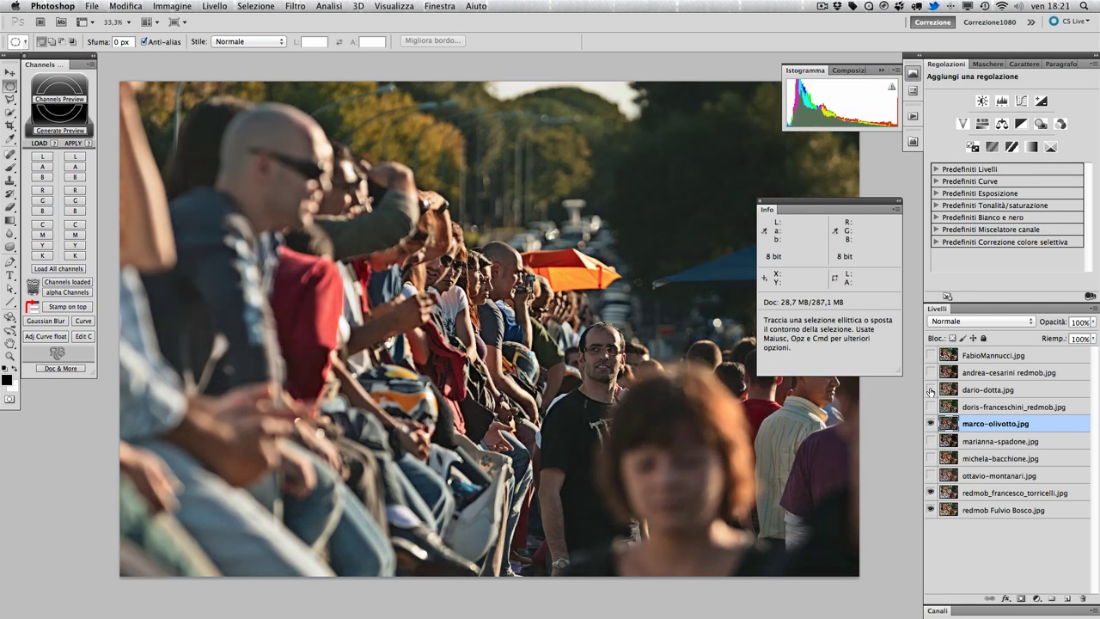
{"action": "left_click", "coordinate": [930, 390]}
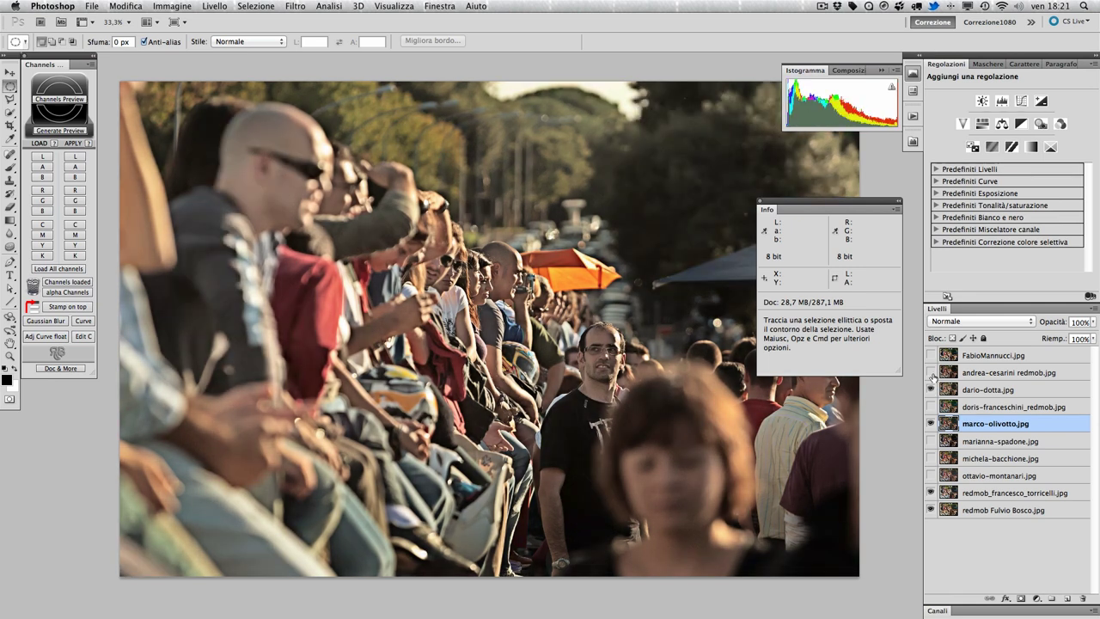
Compare the second layer on and off, and hide the third layer
{"action": "left_click", "coordinate": [931, 373]}
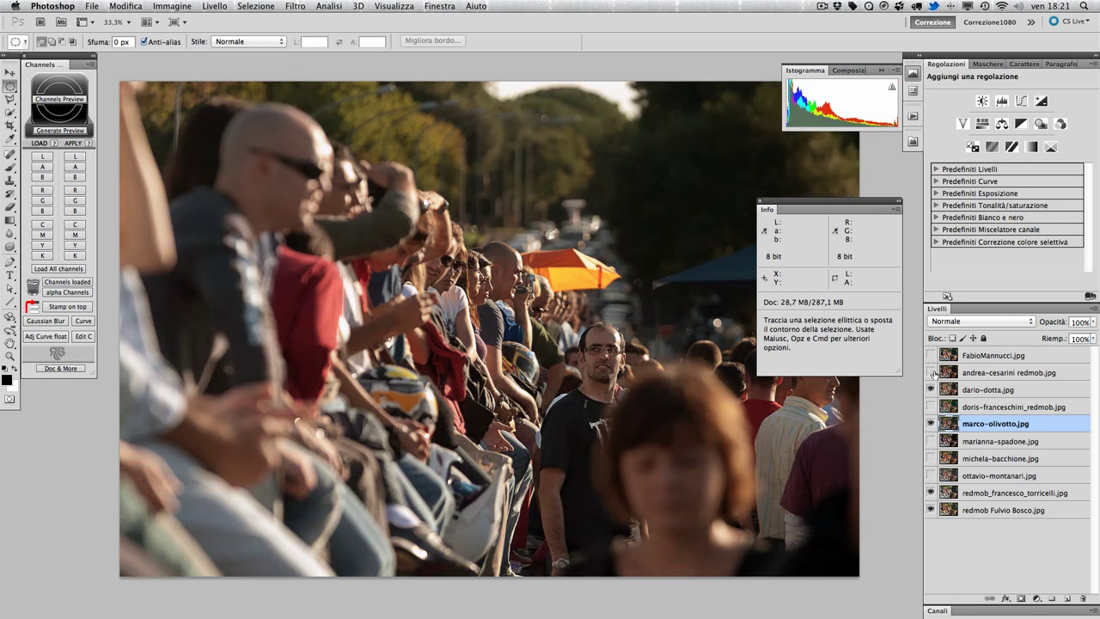
{"action": "left_click", "coordinate": [931, 372]}
{"action": "left_click", "coordinate": [931, 391]}
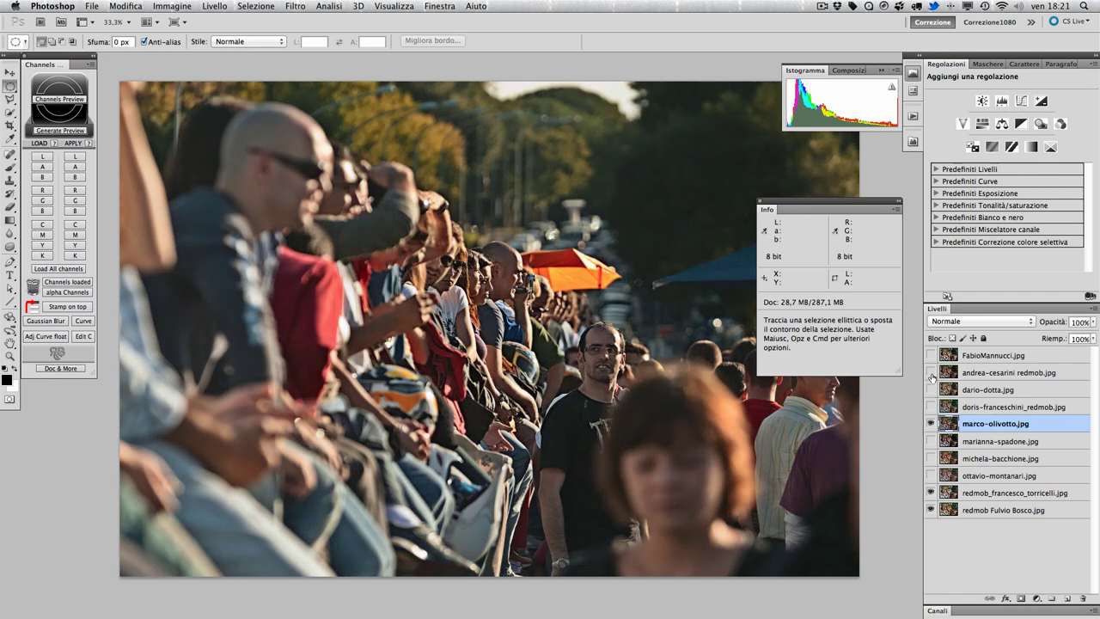
{"action": "left_click", "coordinate": [932, 373]}
{"action": "left_click", "coordinate": [932, 373]}
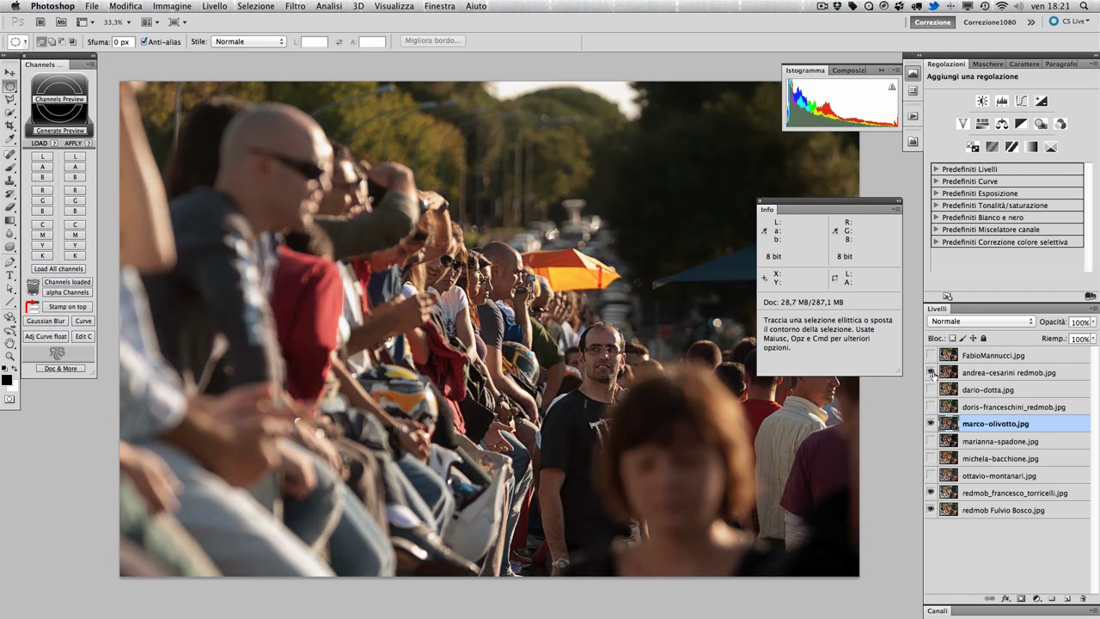
{"action": "left_click", "coordinate": [932, 373]}
{"action": "left_click", "coordinate": [931, 373]}
Keep toggling the second layer's warmer grade, ending with it hidden
{"action": "left_click", "coordinate": [931, 373]}
{"action": "left_click", "coordinate": [932, 373]}
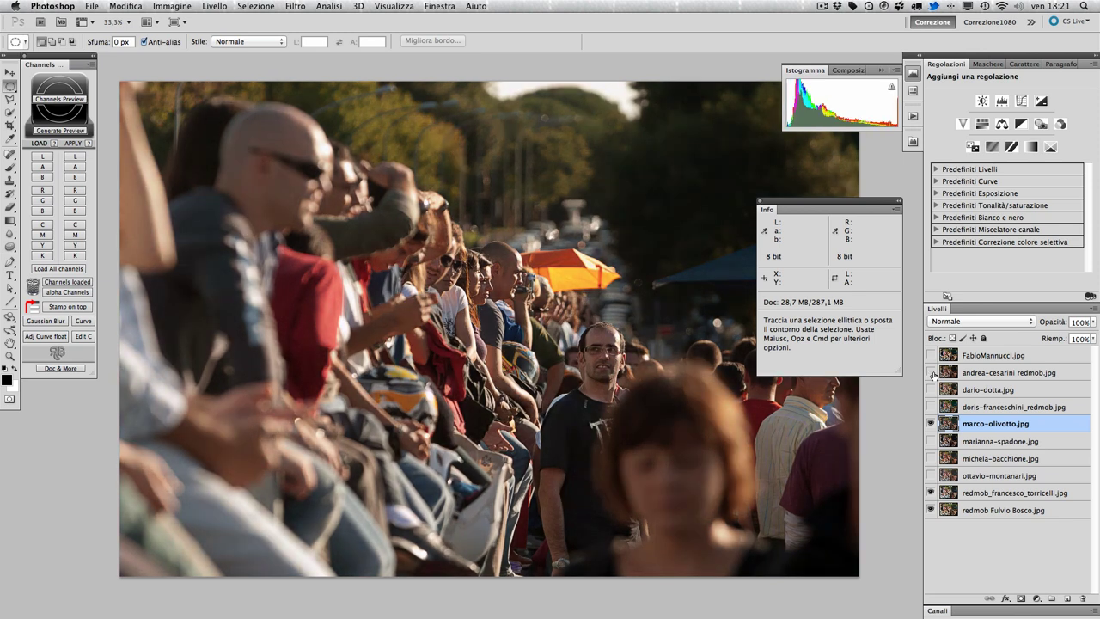
{"action": "left_click", "coordinate": [932, 373]}
{"action": "left_click", "coordinate": [931, 373]}
{"action": "left_click", "coordinate": [932, 373]}
{"action": "left_click", "coordinate": [932, 373]}
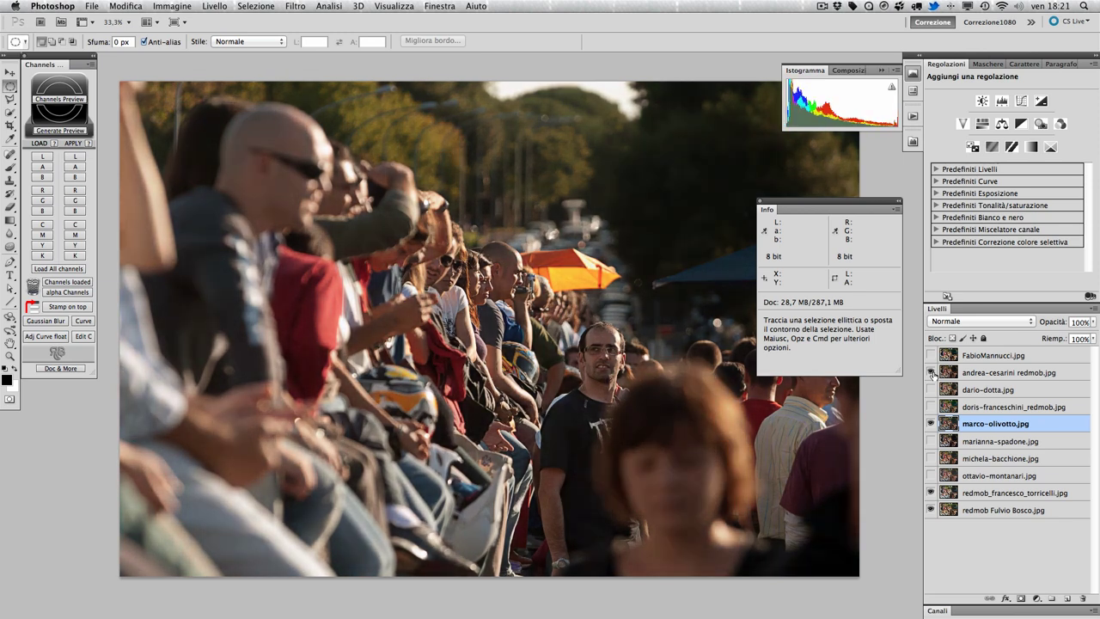
{"action": "left_click", "coordinate": [932, 373]}
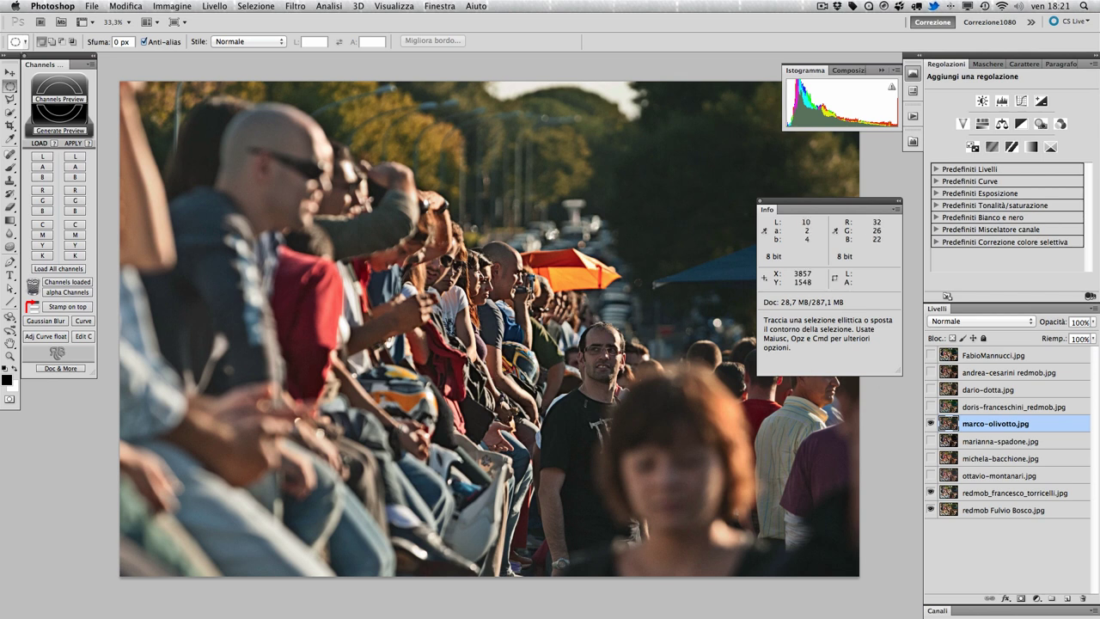
{"action": "key", "text": "super+space"}
Zoom to 66.7% on the man in the black T-shirt and toggle the second layer up close
{"action": "left_click", "coordinate": [615, 367]}
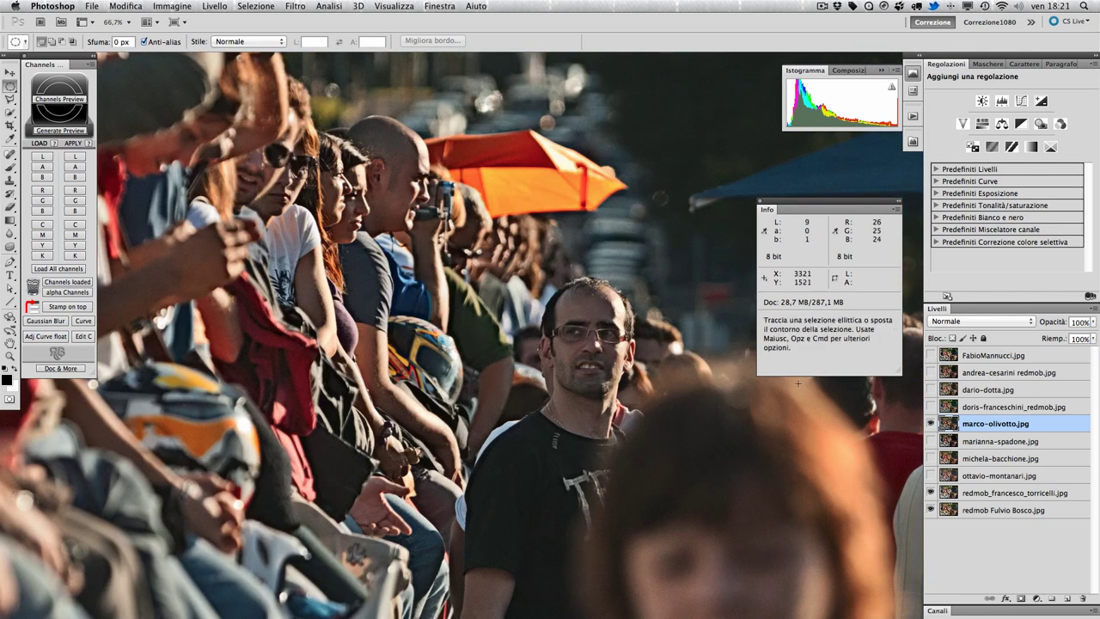
{"action": "left_click_drag", "start_coordinate": [675, 385], "coordinate": [603, 349]}
{"action": "left_click", "coordinate": [931, 372]}
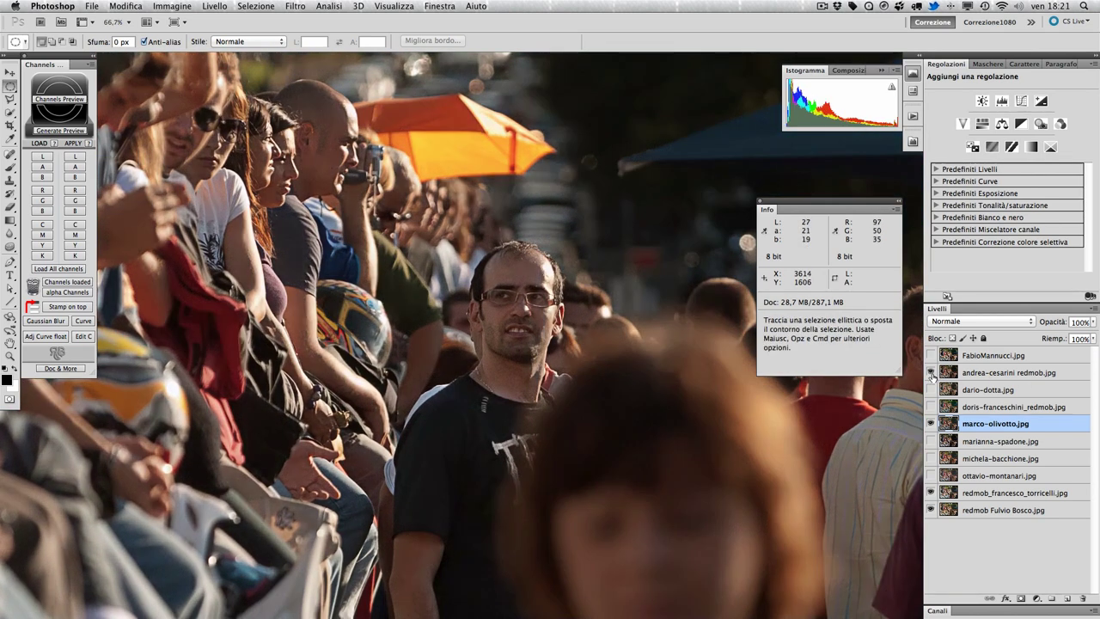
{"action": "left_click", "coordinate": [930, 373]}
{"action": "left_click", "coordinate": [931, 373]}
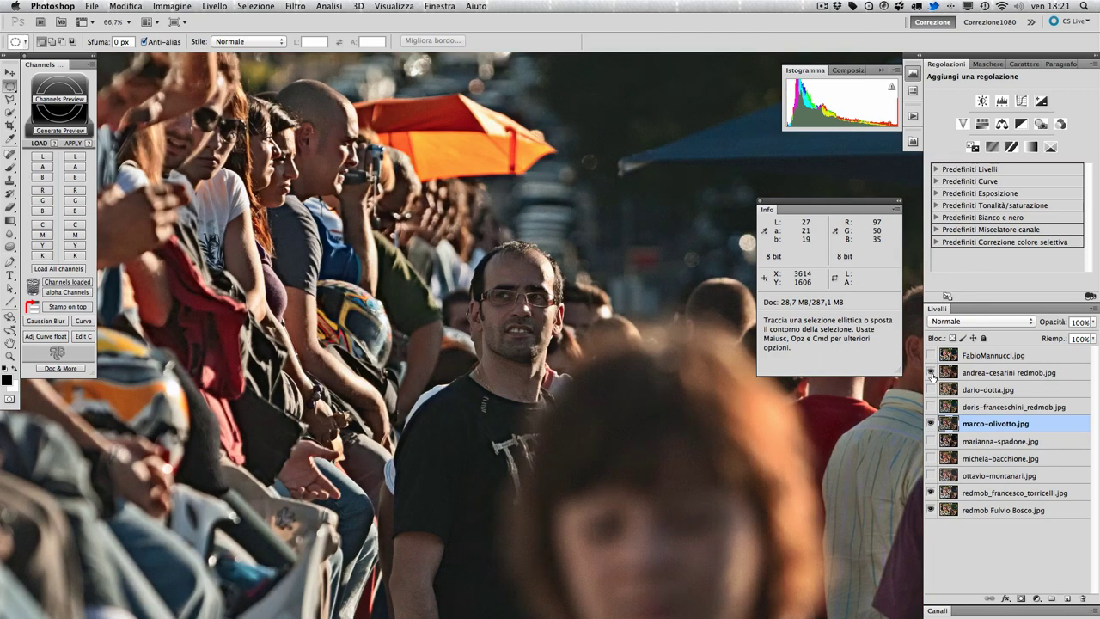
{"action": "left_click", "coordinate": [931, 373]}
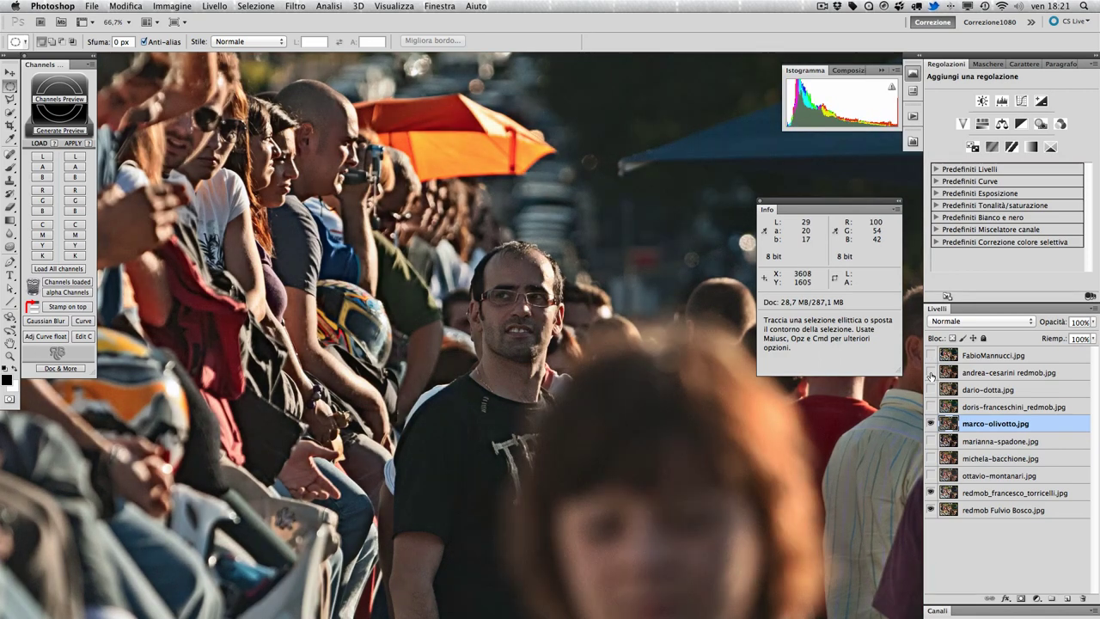
{"action": "left_click", "coordinate": [396, 355], "text": "ctrl+alt"}
{"action": "scroll", "coordinate": [397, 355], "scroll_direction": "right", "scroll_amount": 5}
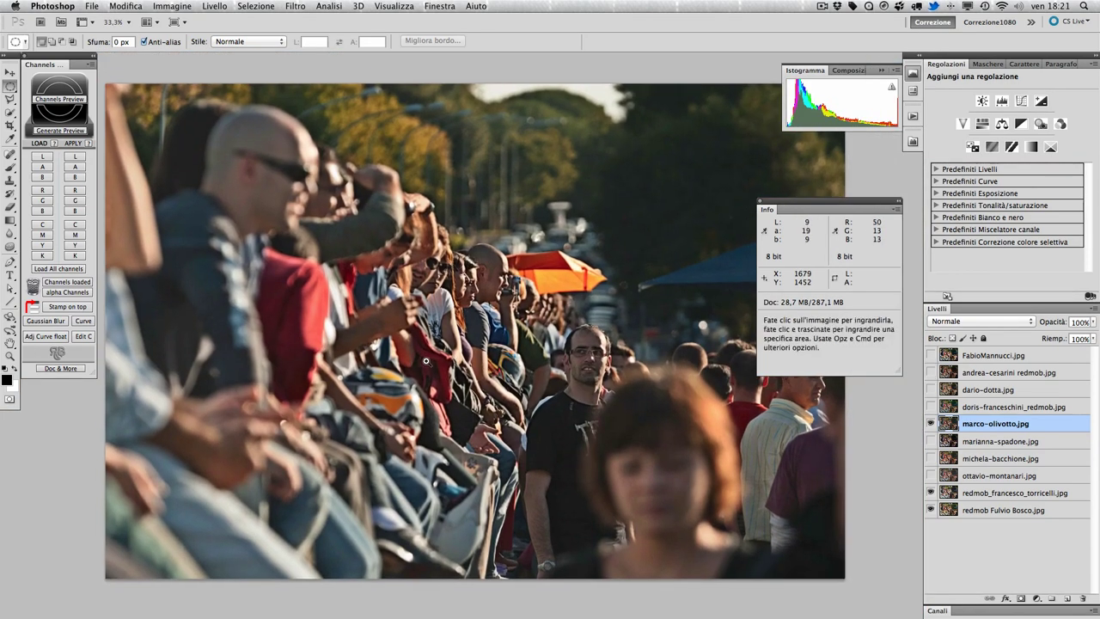
{"action": "scroll", "coordinate": [427, 361], "scroll_direction": "up", "scroll_amount": 1}
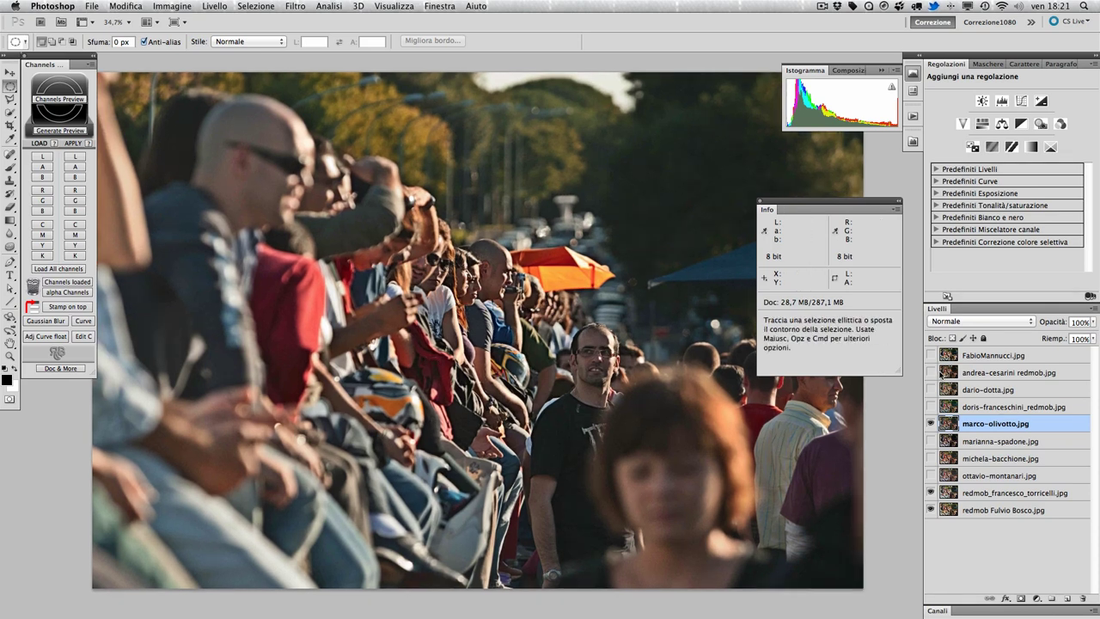
{"action": "left_click", "coordinate": [931, 355]}
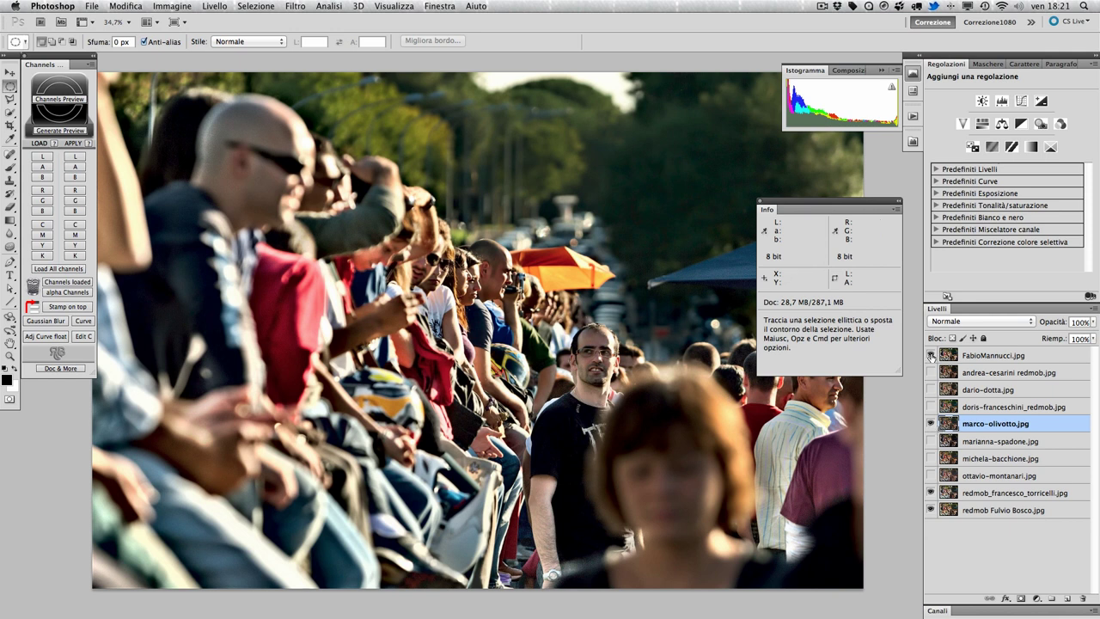
{"action": "left_click", "coordinate": [931, 355]}
{"action": "left_click", "coordinate": [931, 355]}
{"action": "left_click", "coordinate": [931, 355]}
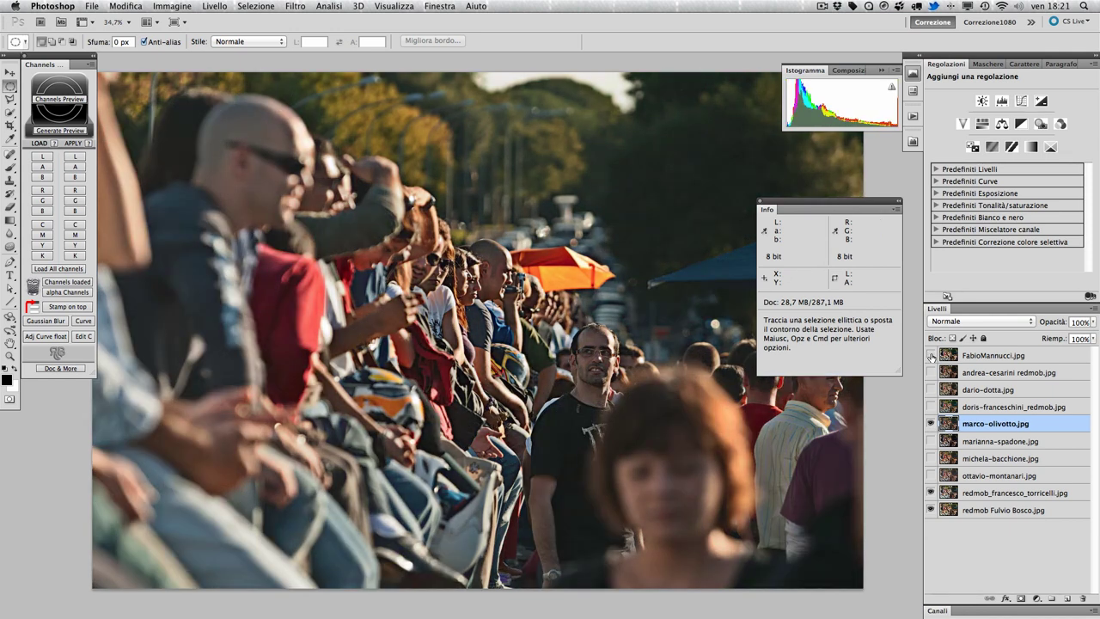
{"action": "left_click", "coordinate": [931, 355]}
{"action": "left_click", "coordinate": [931, 355]}
{"action": "left_click", "coordinate": [930, 355]}
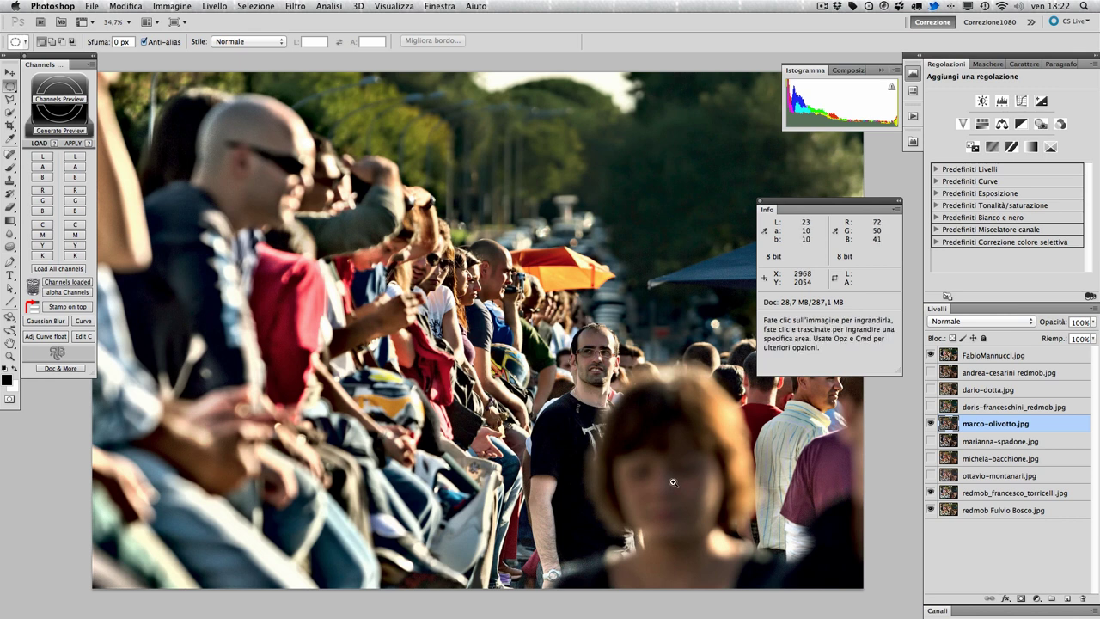
At 66.7% zoom, toggle the top layer on and off, panning over to the men on the right
{"action": "scroll", "coordinate": [582, 345], "scroll_direction": "up", "scroll_amount": 5}
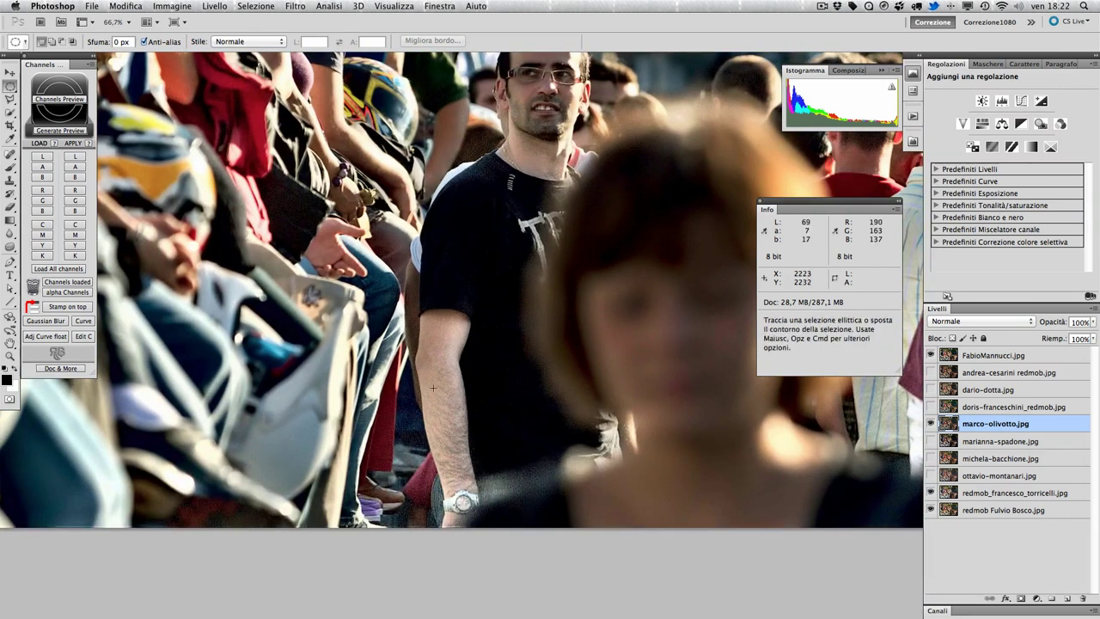
{"action": "left_click", "coordinate": [931, 355]}
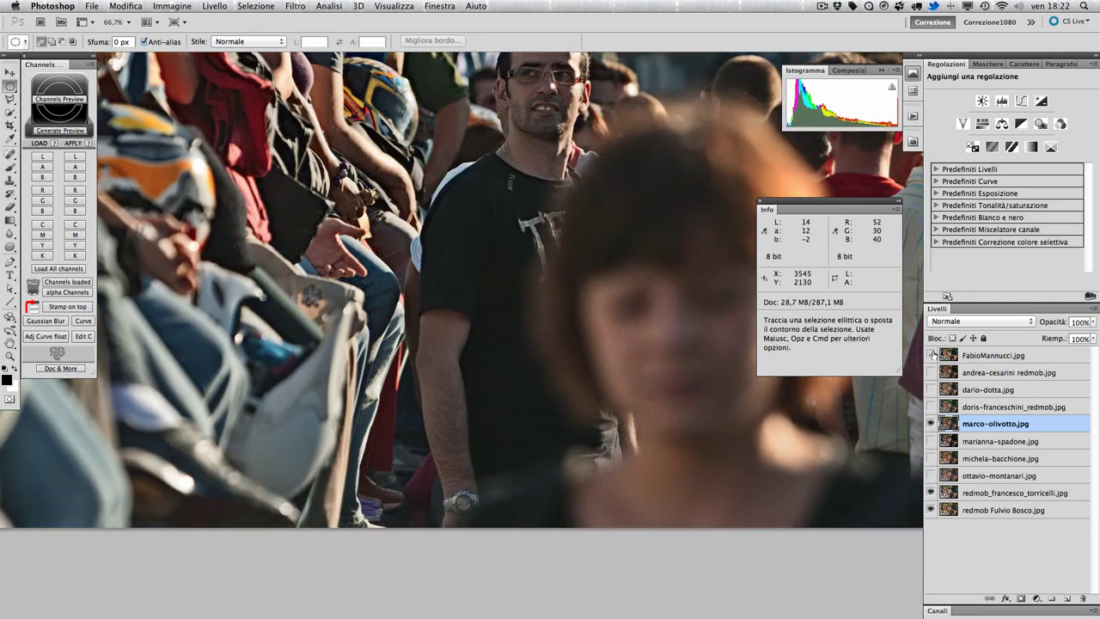
{"action": "left_click", "coordinate": [932, 355]}
{"action": "left_click_drag", "start_coordinate": [601, 285], "coordinate": [162, 299]}
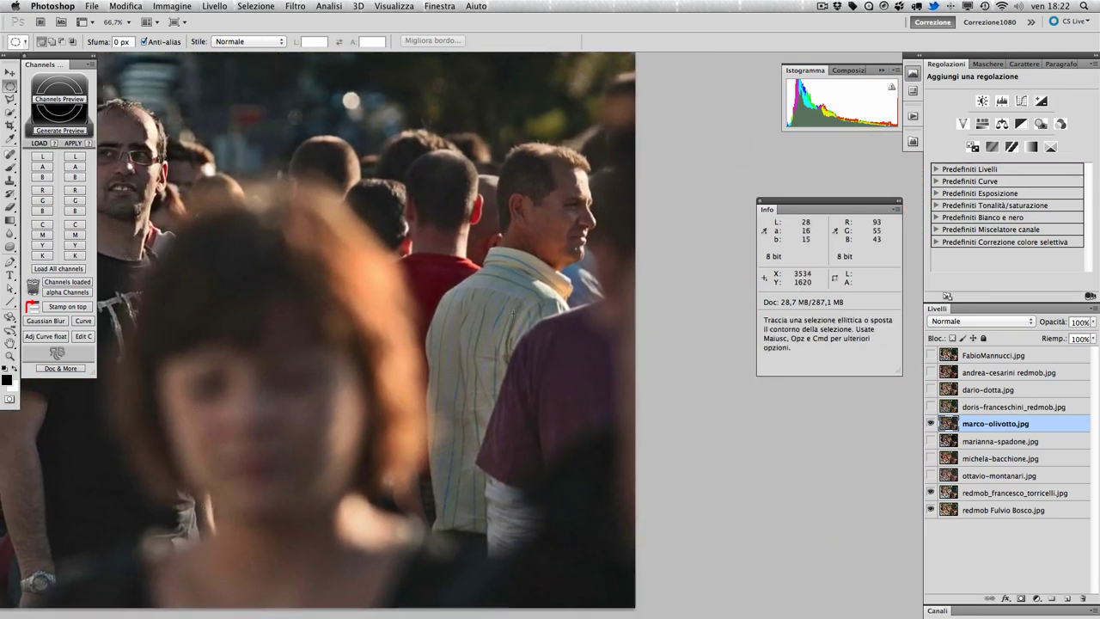
{"action": "left_click", "coordinate": [932, 355]}
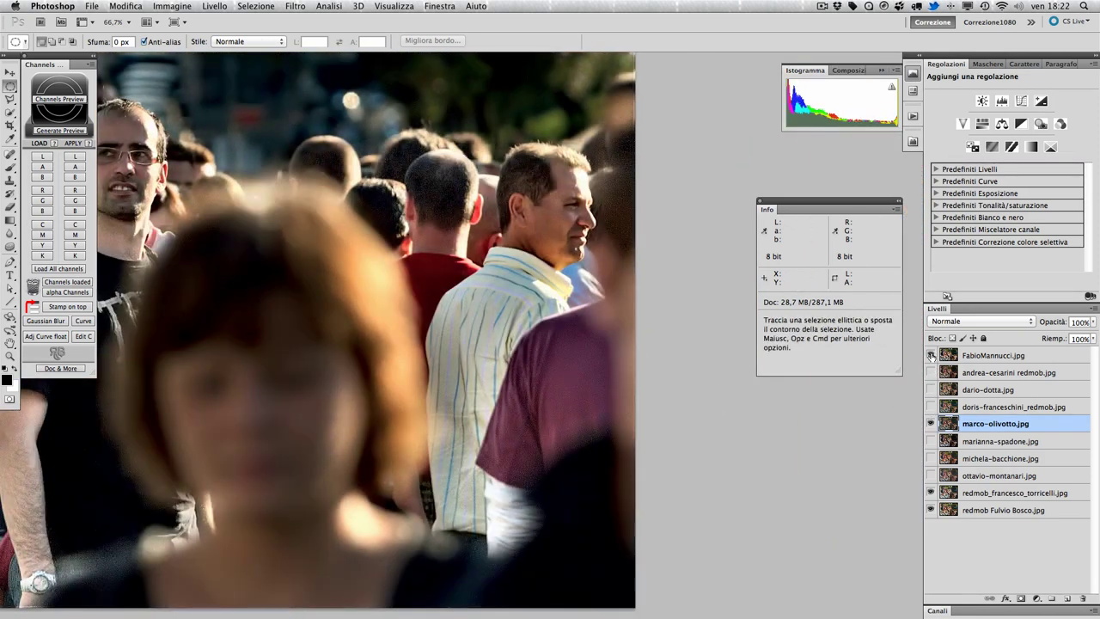
{"action": "left_click", "coordinate": [932, 355]}
{"action": "left_click", "coordinate": [932, 355]}
Zoom out to 33.3%, recentre the photo, and leave the top layer enabled after a final comparison
{"action": "left_click", "coordinate": [932, 355]}
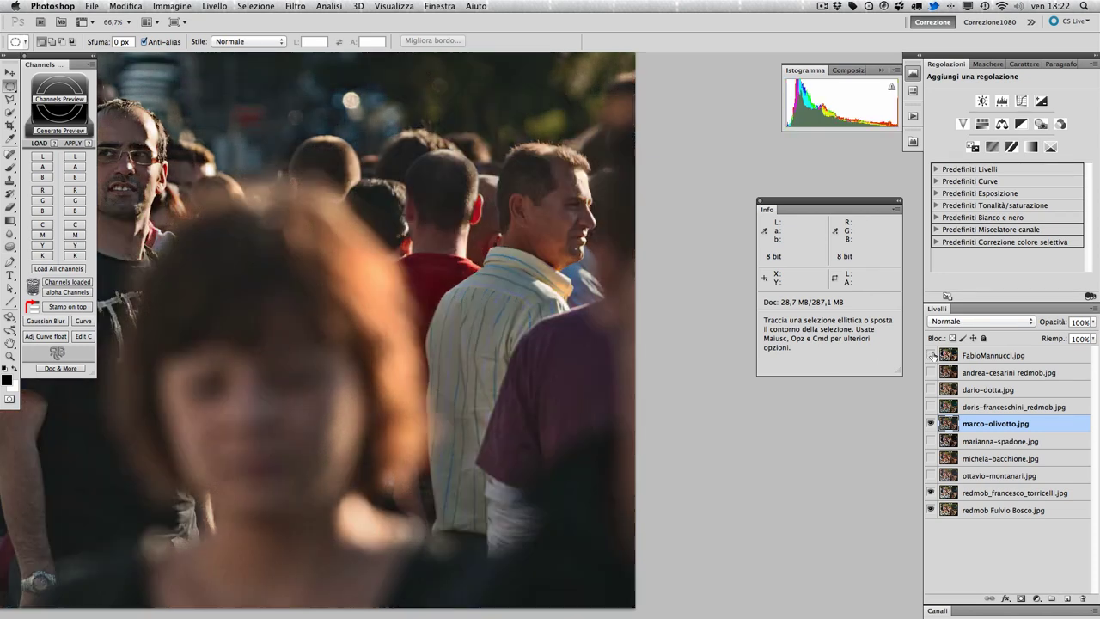
{"action": "left_click", "coordinate": [176, 322], "text": "alt+super"}
{"action": "left_click", "coordinate": [180, 324], "text": "alt+super"}
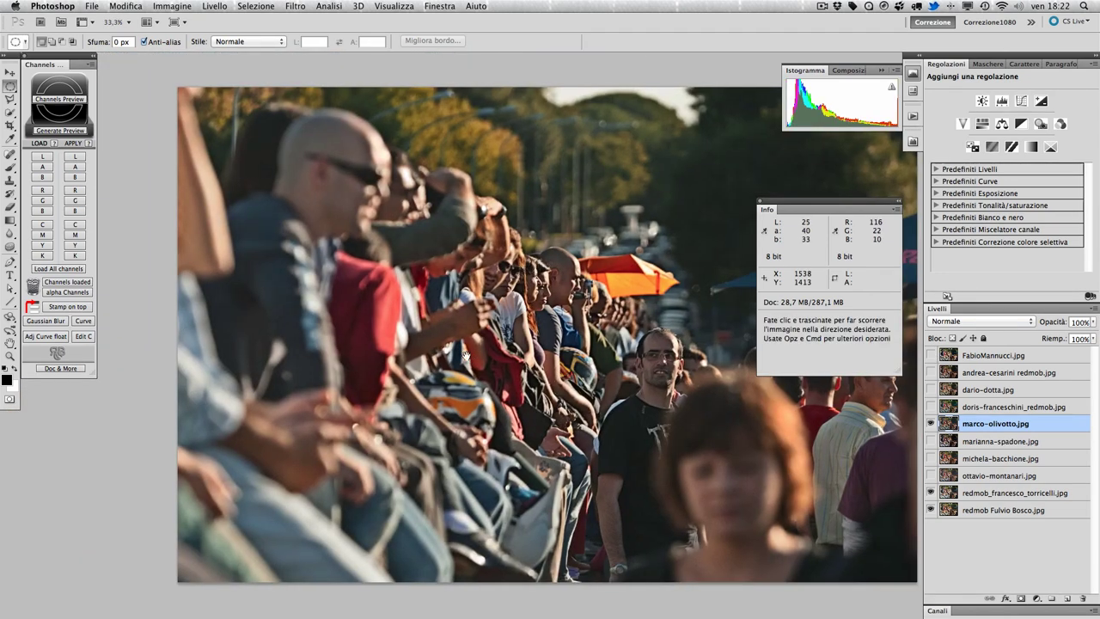
{"action": "left_click_drag", "start_coordinate": [184, 325], "coordinate": [111, 320]}
{"action": "left_click", "coordinate": [931, 355]}
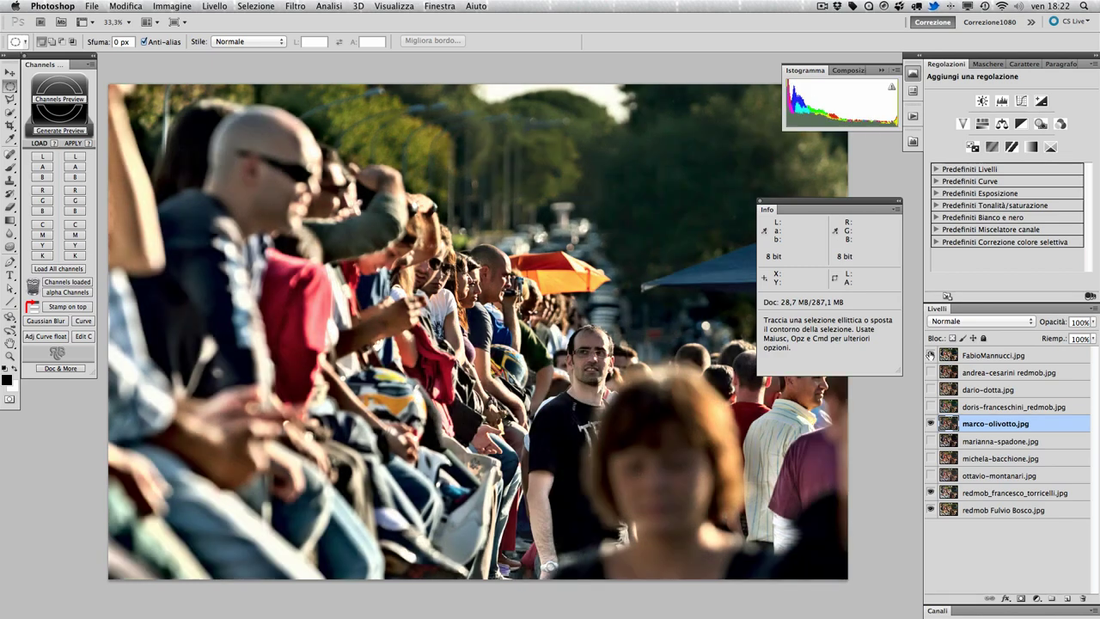
{"action": "left_click", "coordinate": [931, 355]}
{"action": "left_click", "coordinate": [930, 355]}
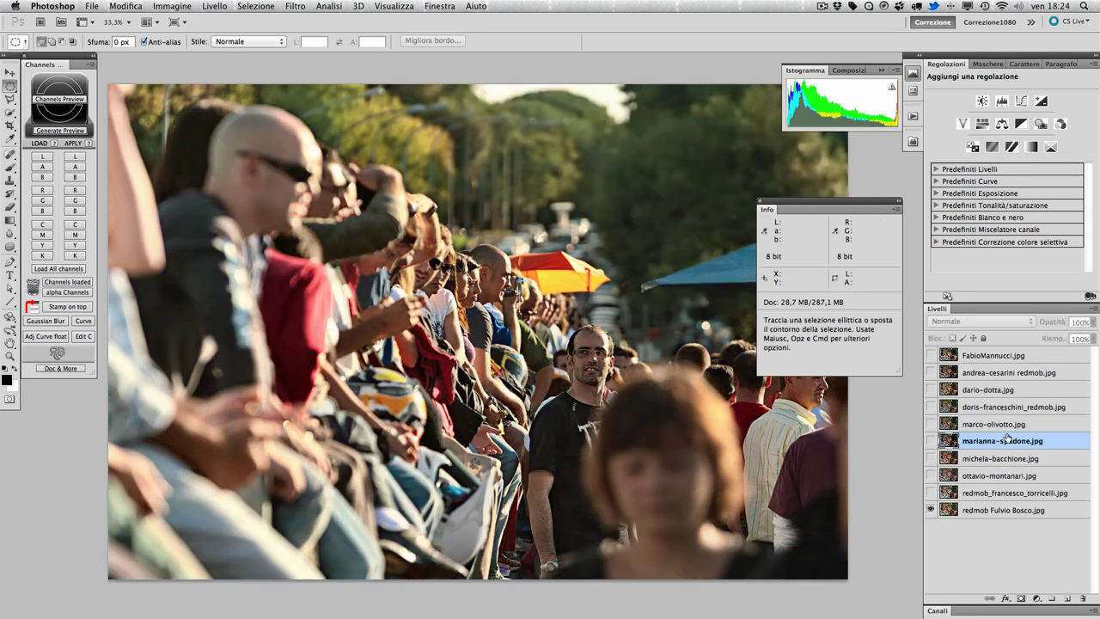
{"action": "left_click", "coordinate": [998, 424]}
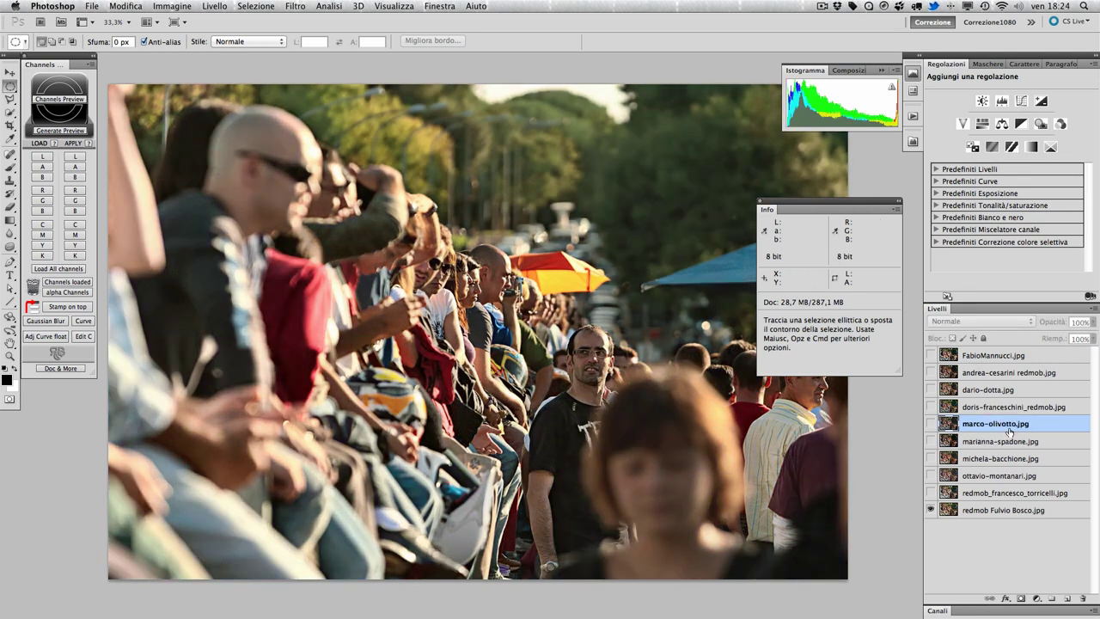
{"action": "left_click_drag", "start_coordinate": [1010, 433], "coordinate": [1006, 352]}
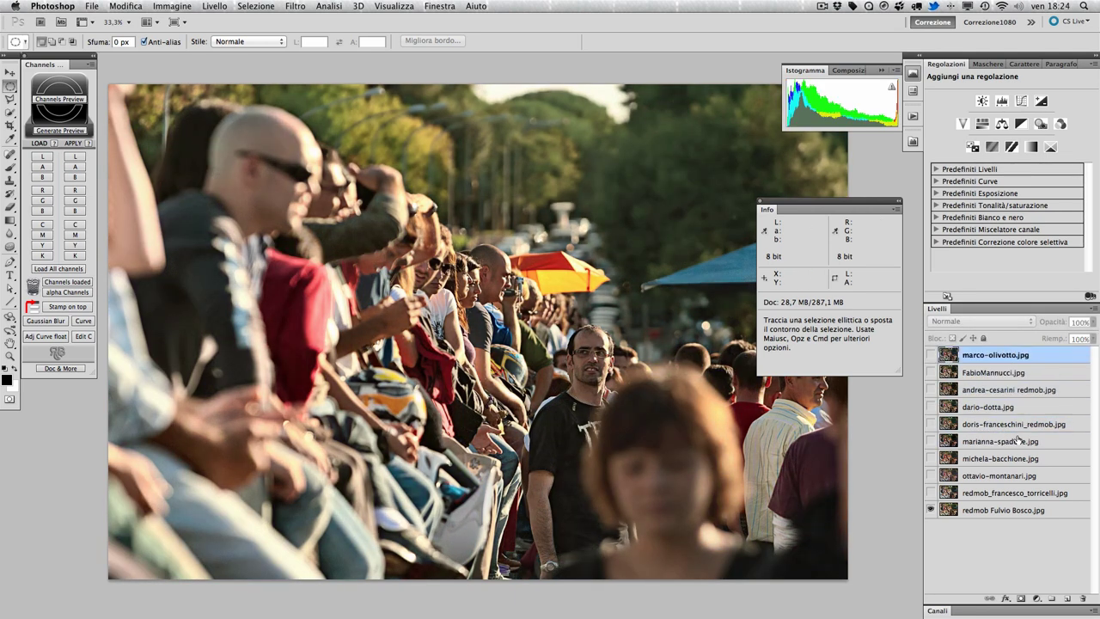
{"action": "left_click_drag", "start_coordinate": [1010, 461], "coordinate": [1011, 351]}
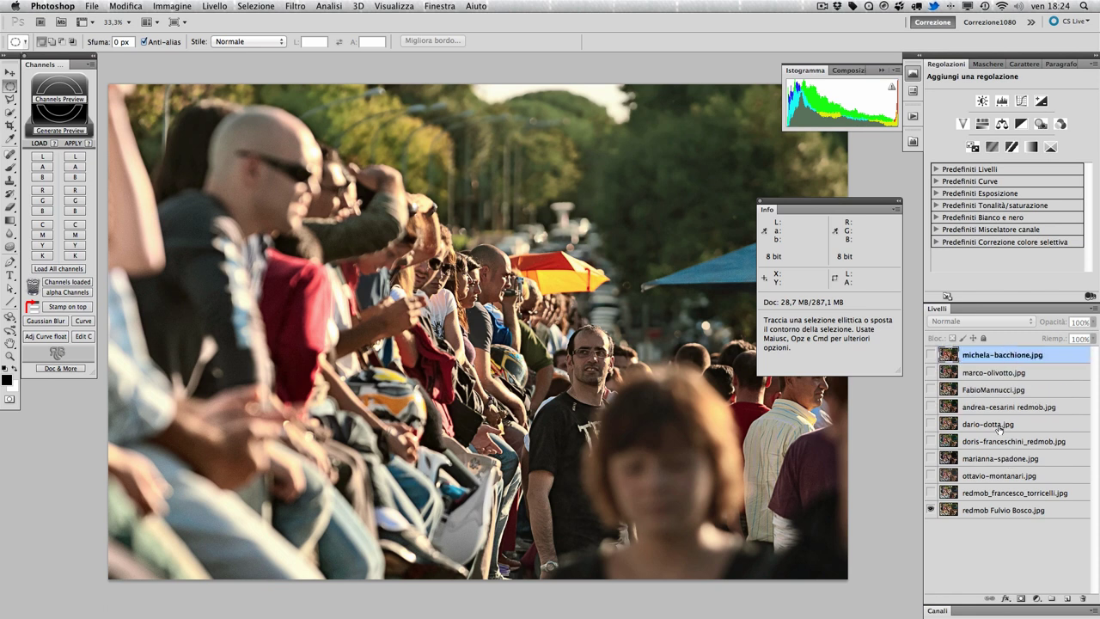
{"action": "left_click_drag", "start_coordinate": [991, 440], "coordinate": [995, 352]}
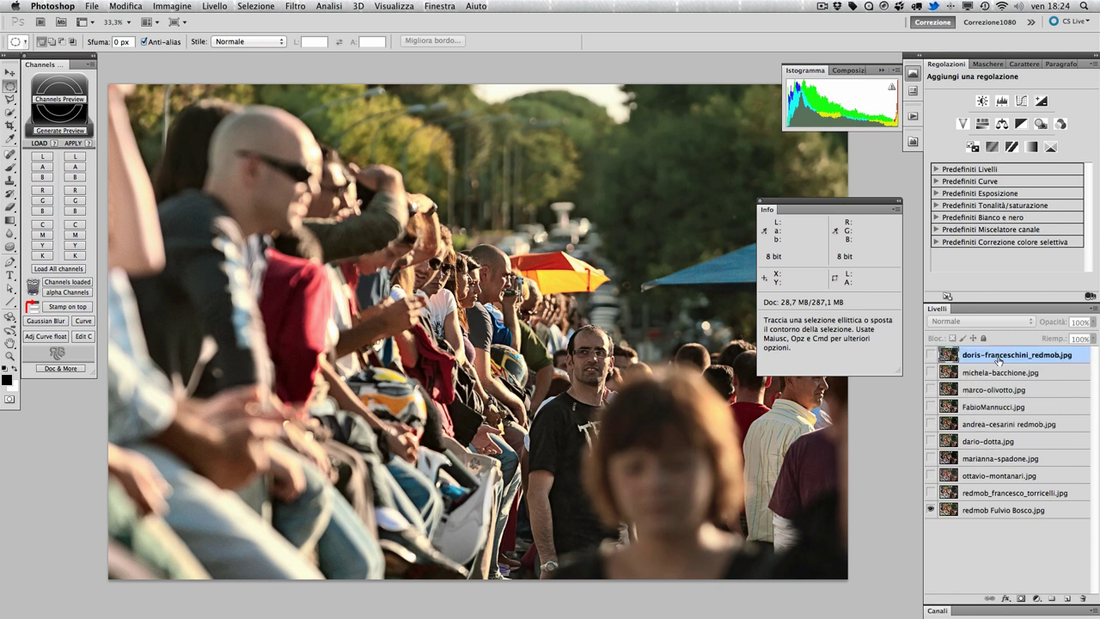
Select the seven remaining photo layers and delete them
{"action": "left_click", "coordinate": [999, 407]}
{"action": "left_click", "coordinate": [1005, 510], "text": "shift"}
{"action": "mouse_move", "coordinate": [1053, 510]}
{"action": "left_mouse_down"}
{"action": "mouse_move", "coordinate": [1062, 587]}
{"action": "mouse_move", "coordinate": [1081, 599]}
{"action": "left_mouse_up"}
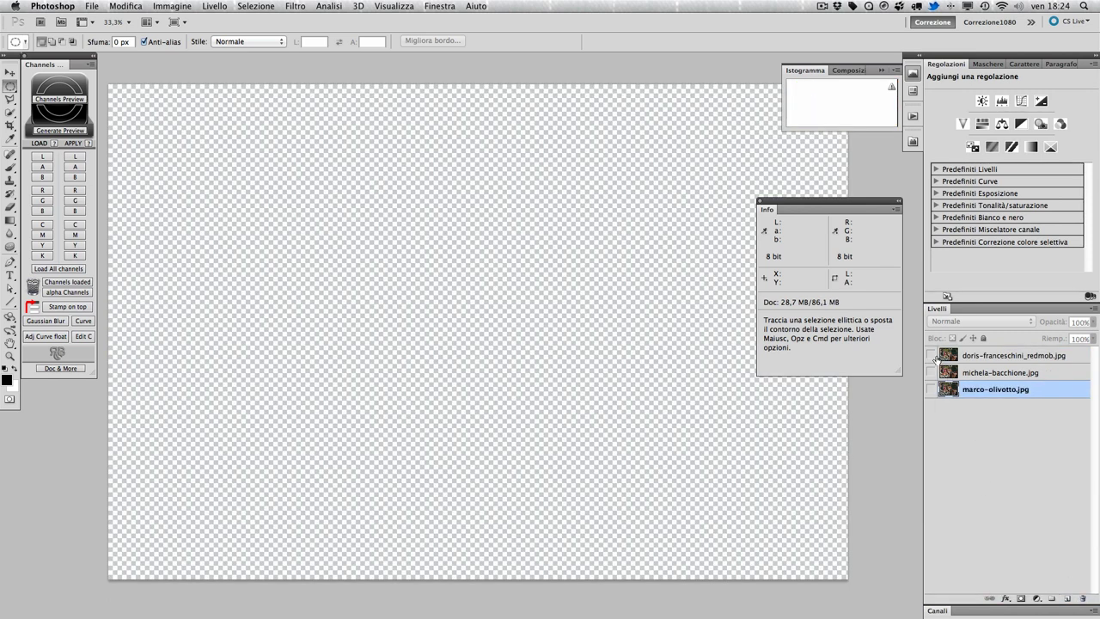
Show all three layers, convert to Lab Color choosing Don't Flatten, then hide the top two layers
{"action": "left_click_drag", "start_coordinate": [932, 355], "coordinate": [932, 390]}
{"action": "left_click", "coordinate": [172, 7]}
{"action": "mouse_move", "coordinate": [174, 20]}
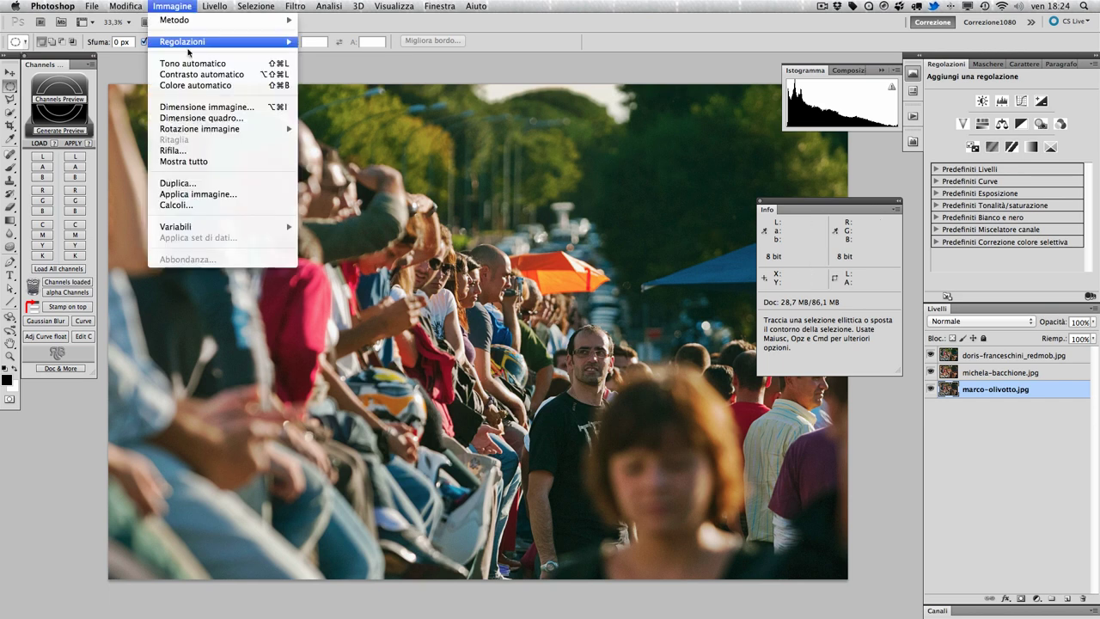
{"action": "left_click", "coordinate": [337, 89]}
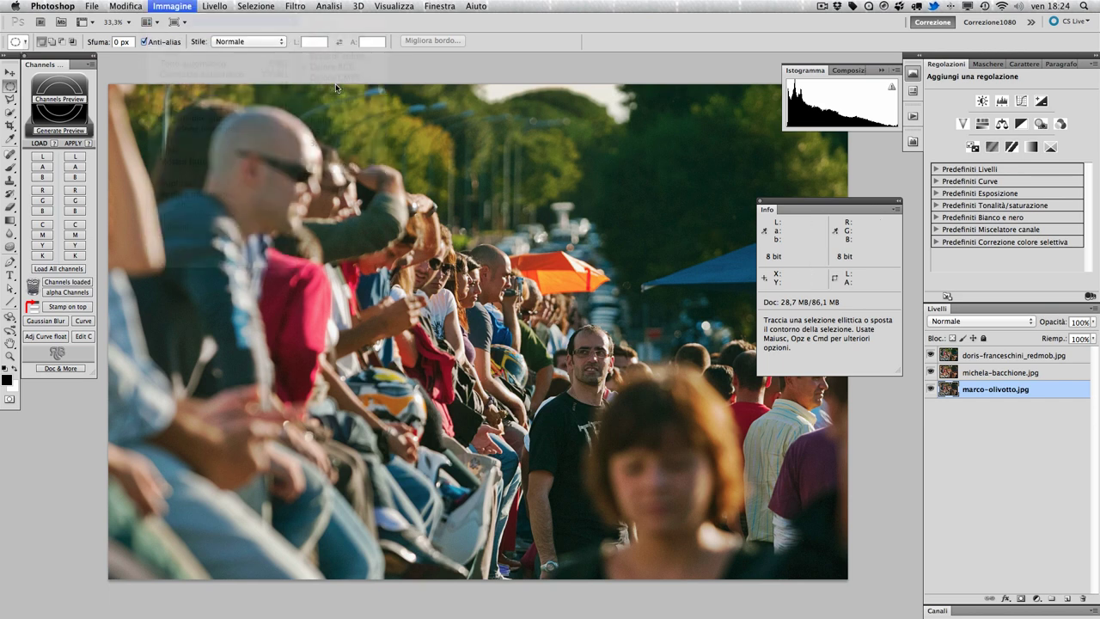
{"action": "left_click", "coordinate": [512, 214]}
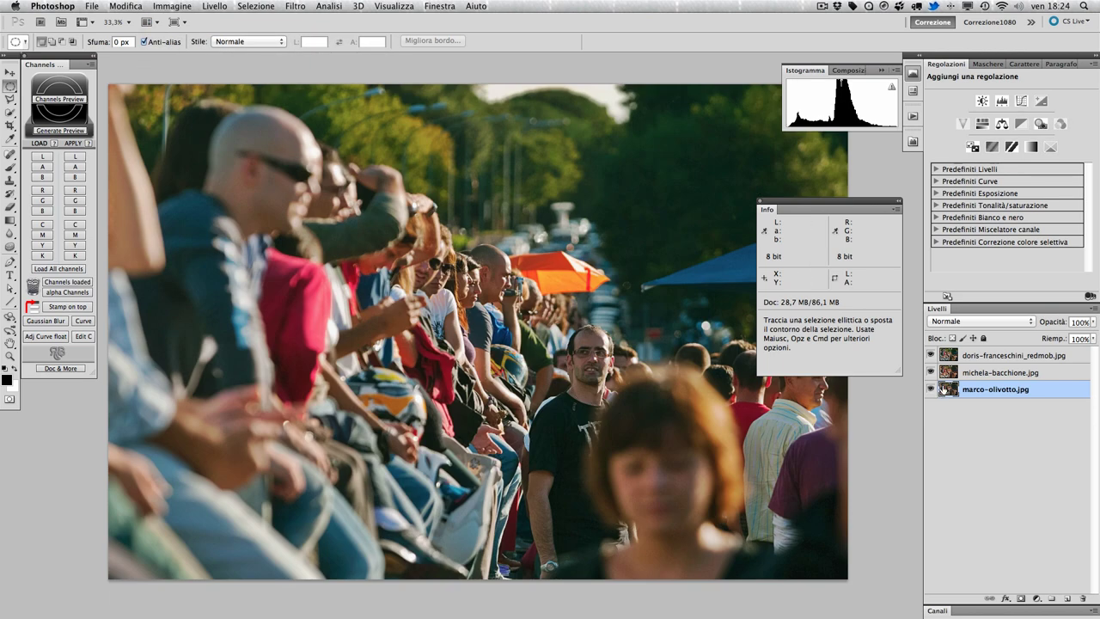
{"action": "left_click_drag", "start_coordinate": [930, 355], "coordinate": [930, 372]}
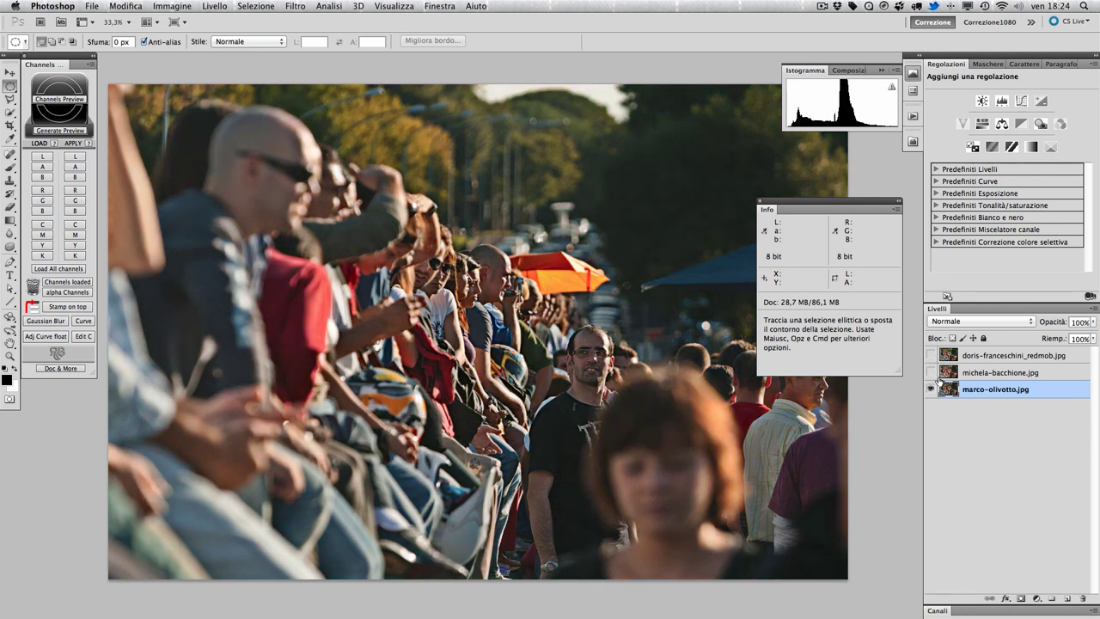
Show the middle michela-bacchione layer and set its blend mode to Colore
{"action": "left_click", "coordinate": [931, 372]}
{"action": "left_click", "coordinate": [964, 322]}
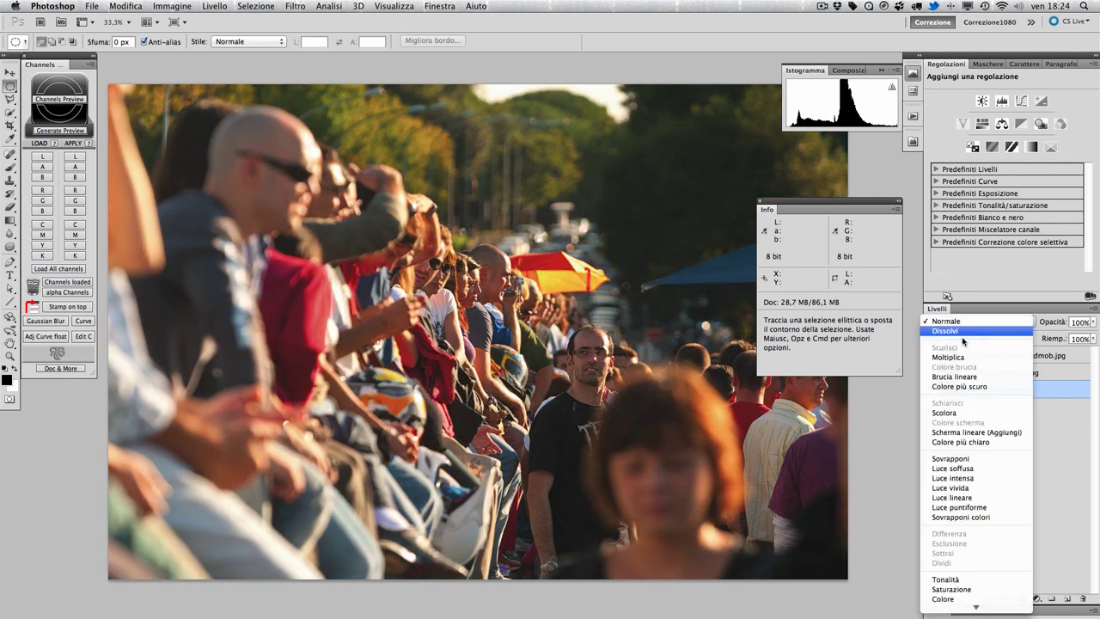
{"action": "left_click", "coordinate": [951, 601]}
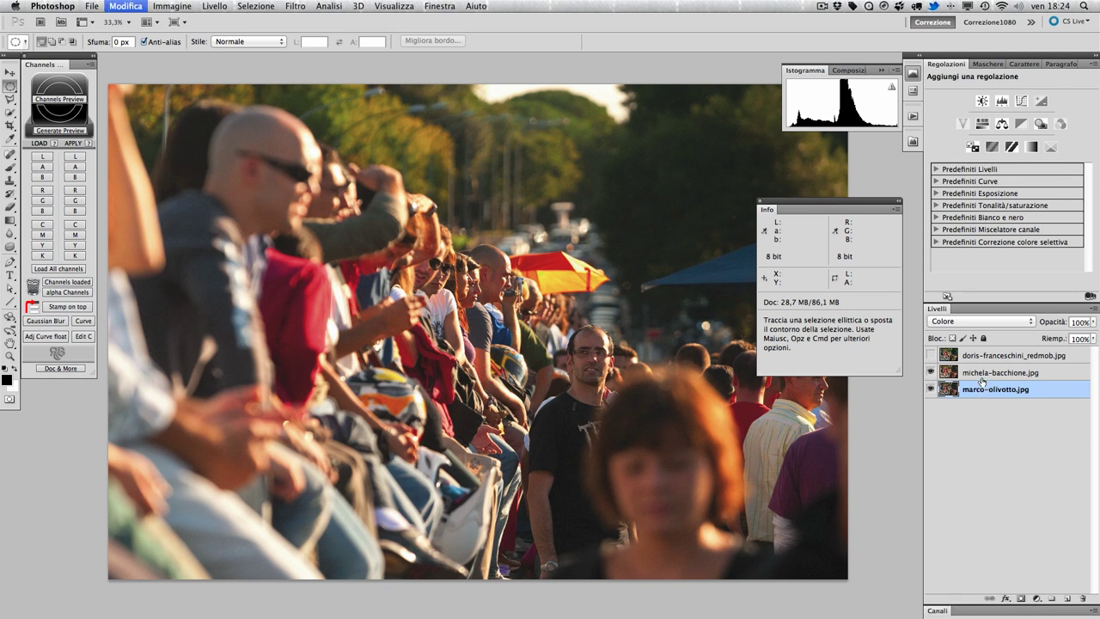
{"action": "left_click", "coordinate": [981, 375]}
{"action": "left_click", "coordinate": [981, 324]}
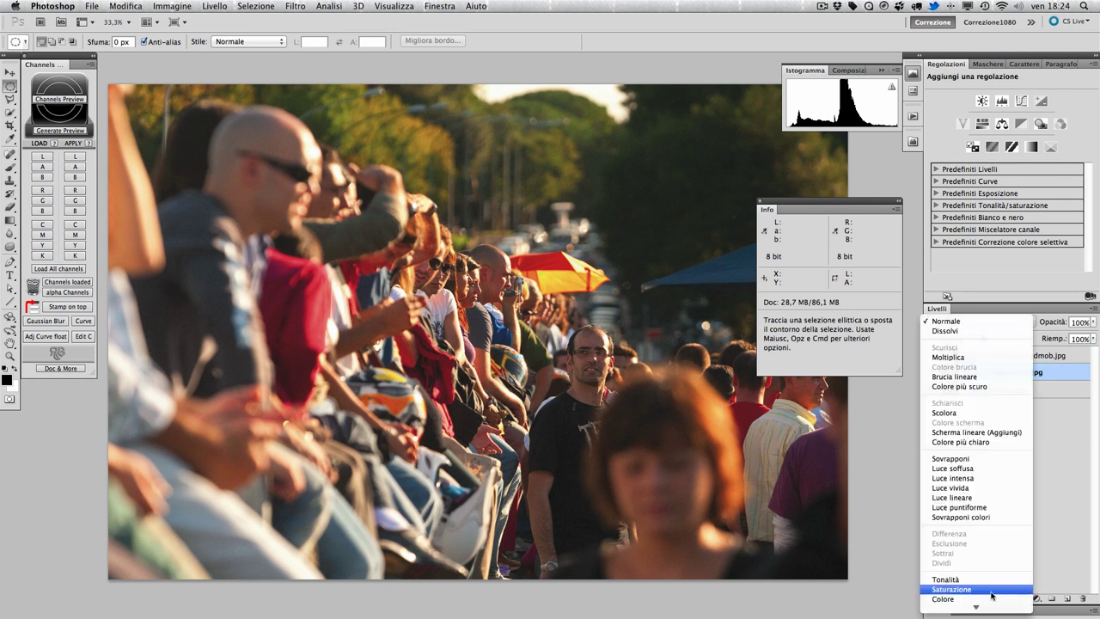
{"action": "left_click", "coordinate": [981, 599]}
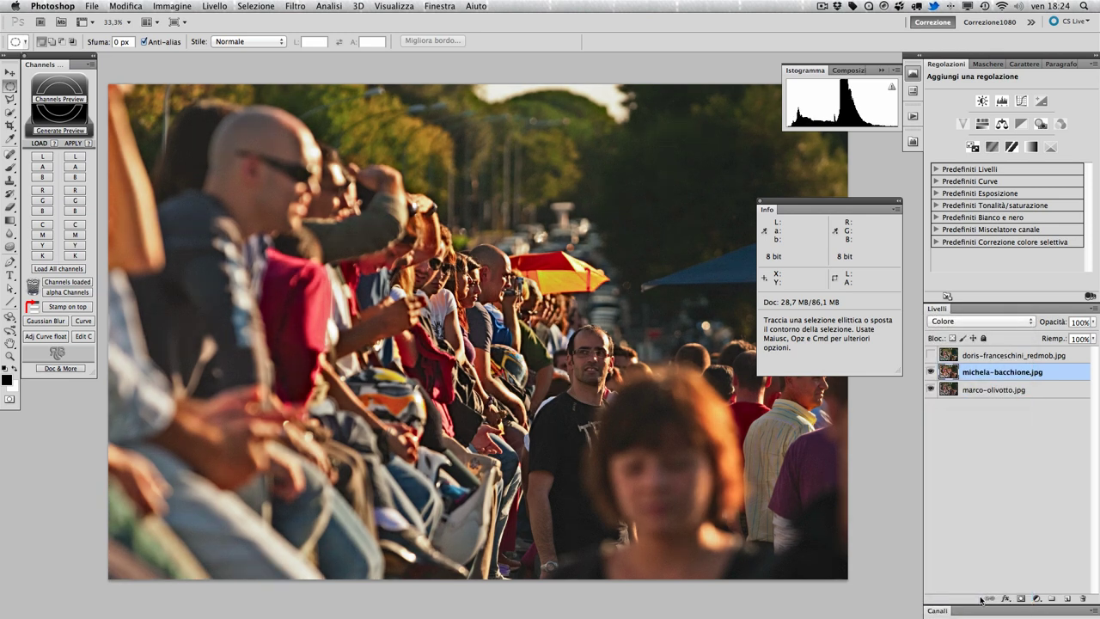
Toggle the middle layer to compare colours, then show and select the top photo layer
{"action": "left_click", "coordinate": [930, 373]}
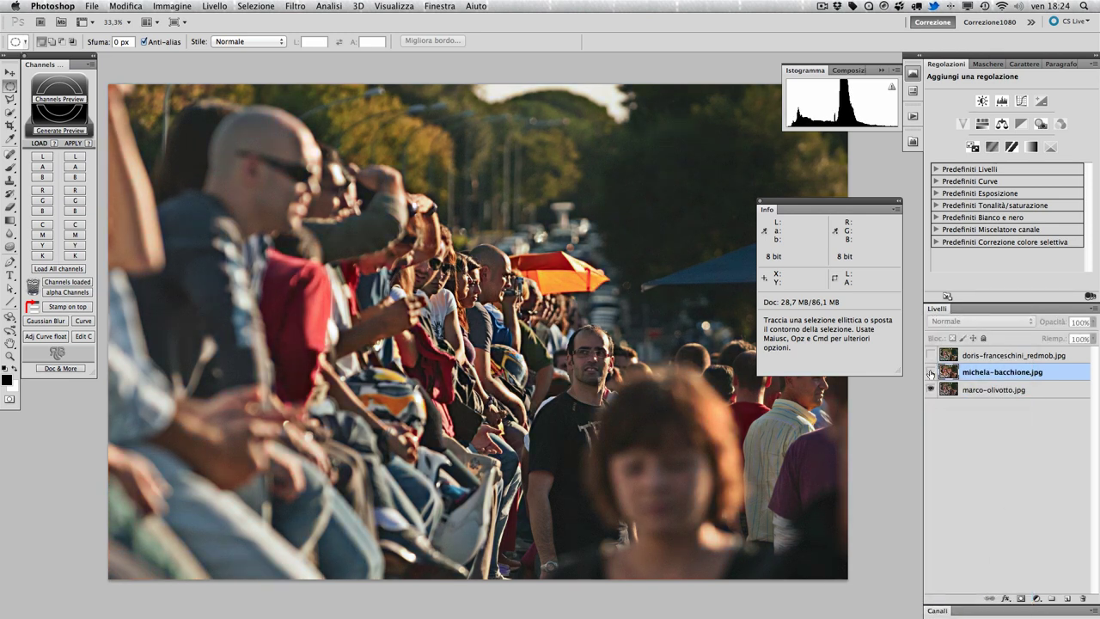
{"action": "left_click", "coordinate": [930, 373]}
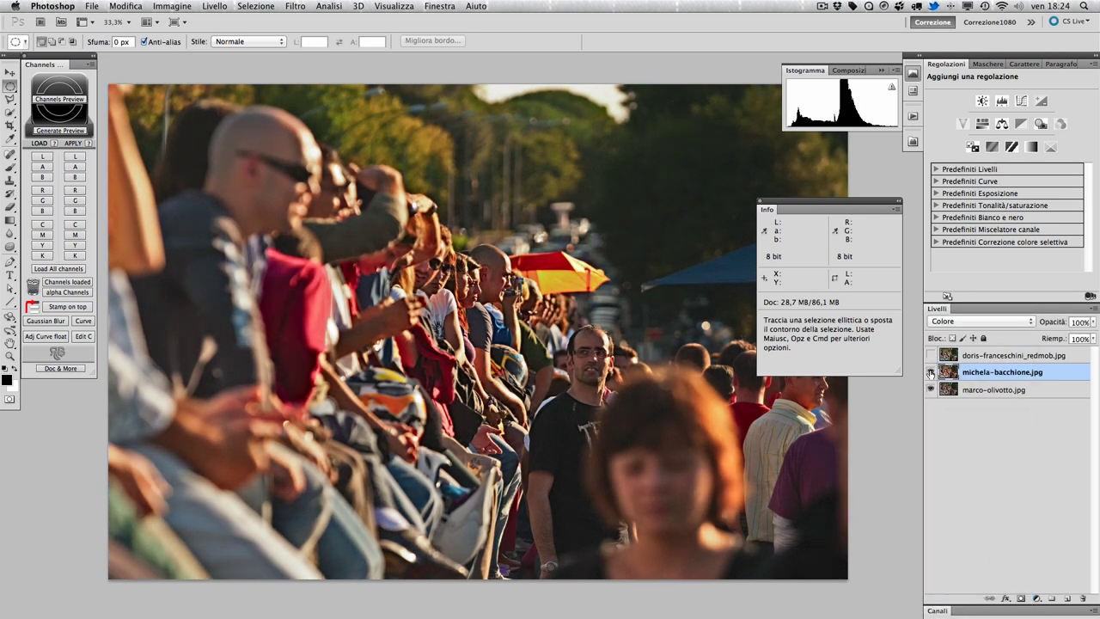
{"action": "left_click", "coordinate": [931, 354]}
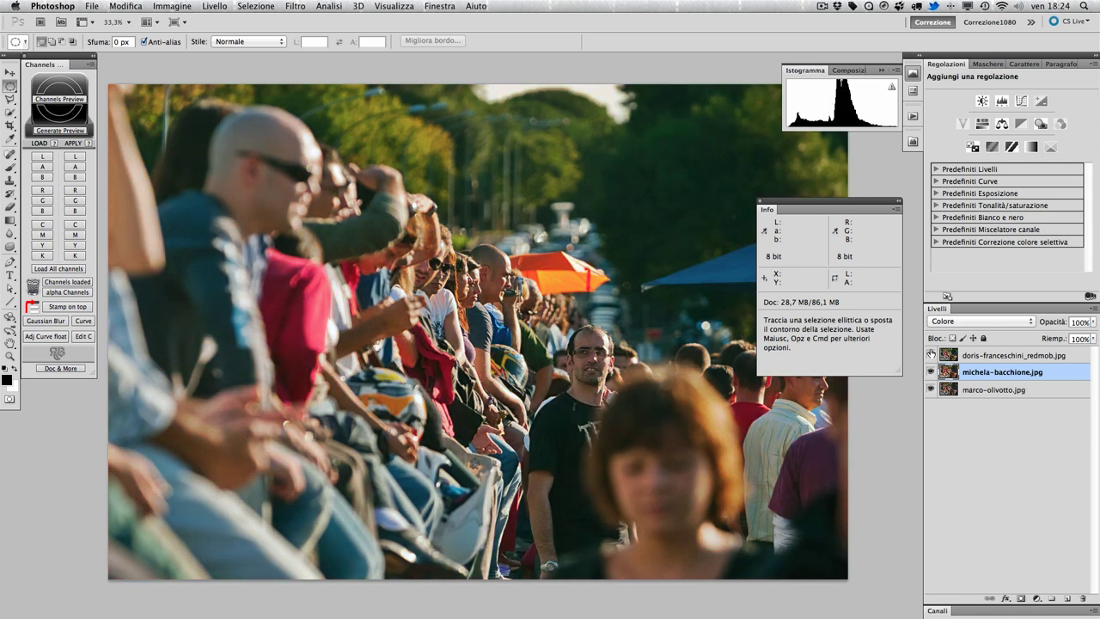
{"action": "left_click", "coordinate": [996, 356]}
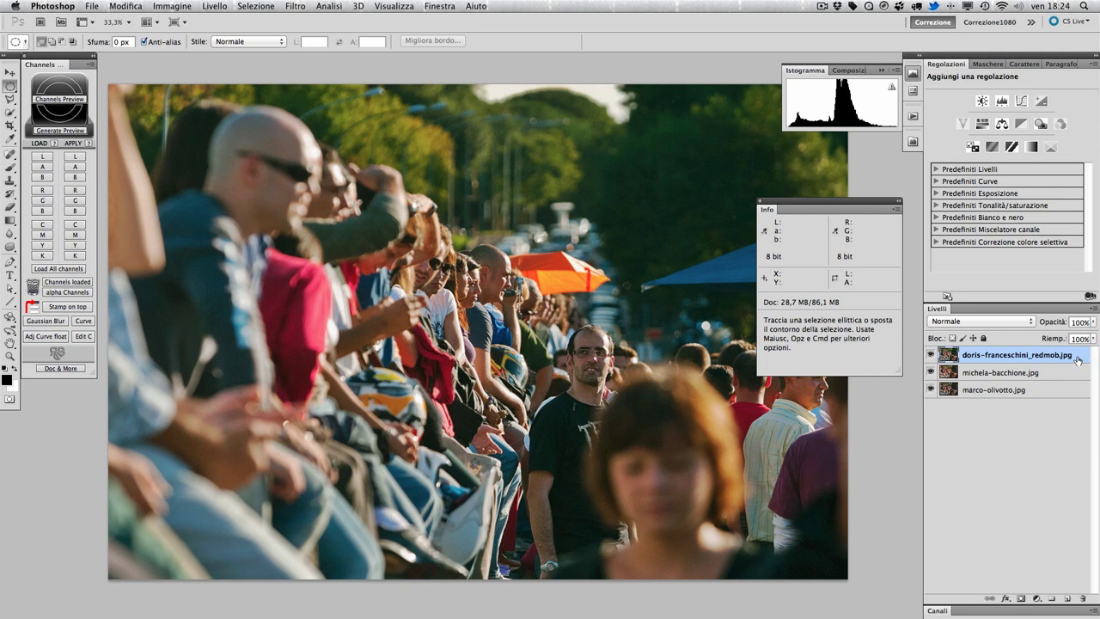
{"action": "double_click", "coordinate": [1081, 360]}
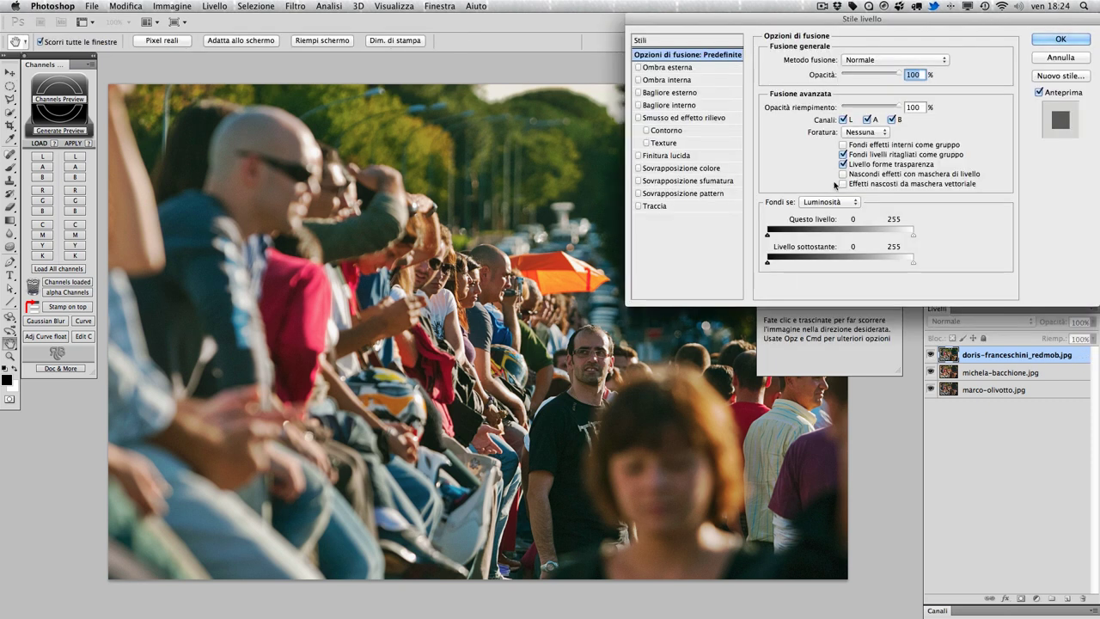
{"action": "mouse_move", "coordinate": [803, 38]}
{"action": "left_mouse_down"}
{"action": "mouse_move", "coordinate": [635, 79]}
{"action": "mouse_move", "coordinate": [222, 302]}
{"action": "left_mouse_up"}
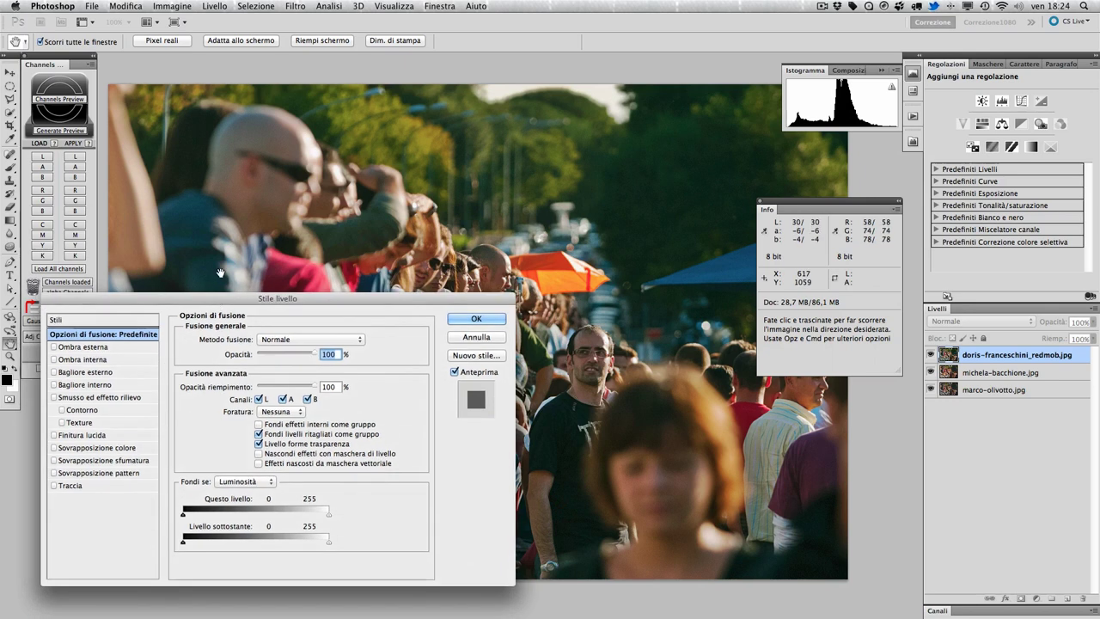
{"action": "left_click", "coordinate": [246, 481]}
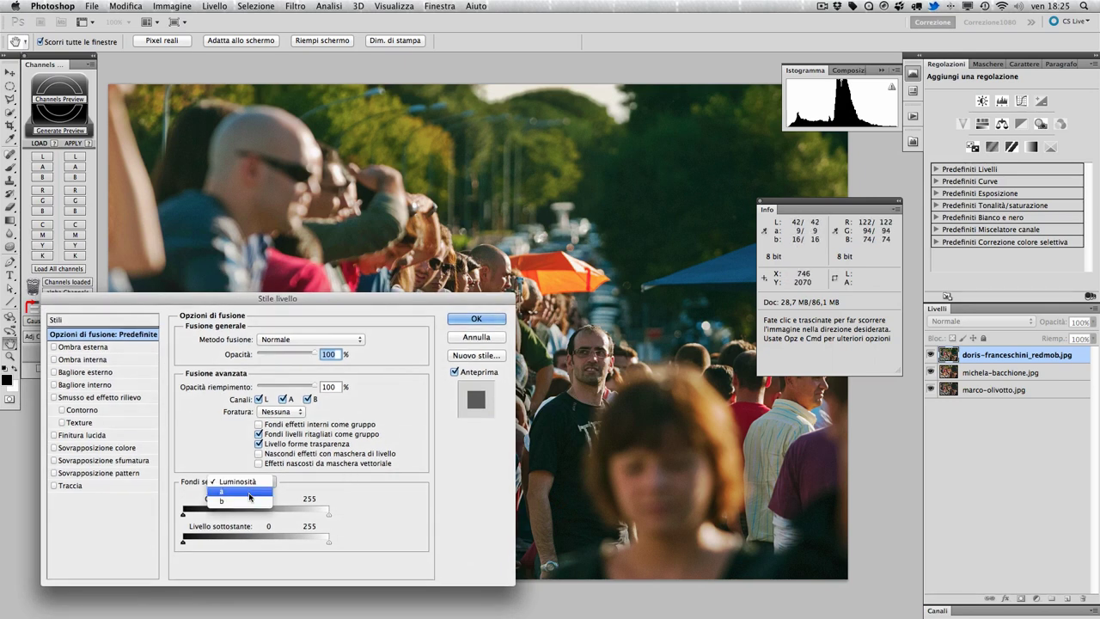
{"action": "left_click", "coordinate": [245, 483]}
{"action": "left_click", "coordinate": [476, 337]}
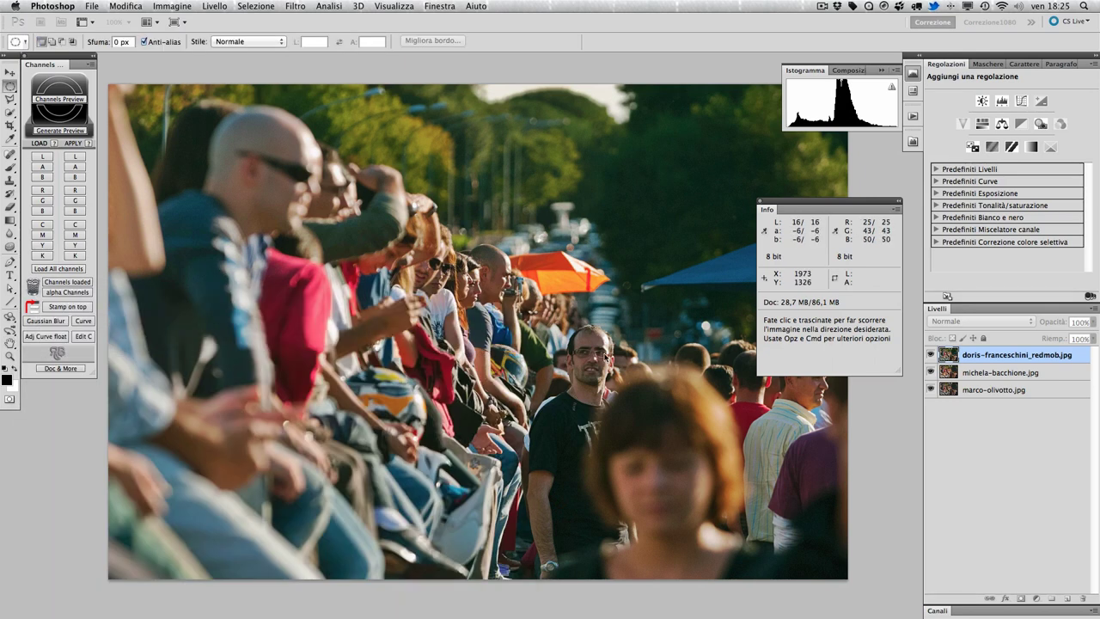
Inspect the Luminosità, a and b Lab channels one at a time
{"action": "left_click", "coordinate": [1002, 611]}
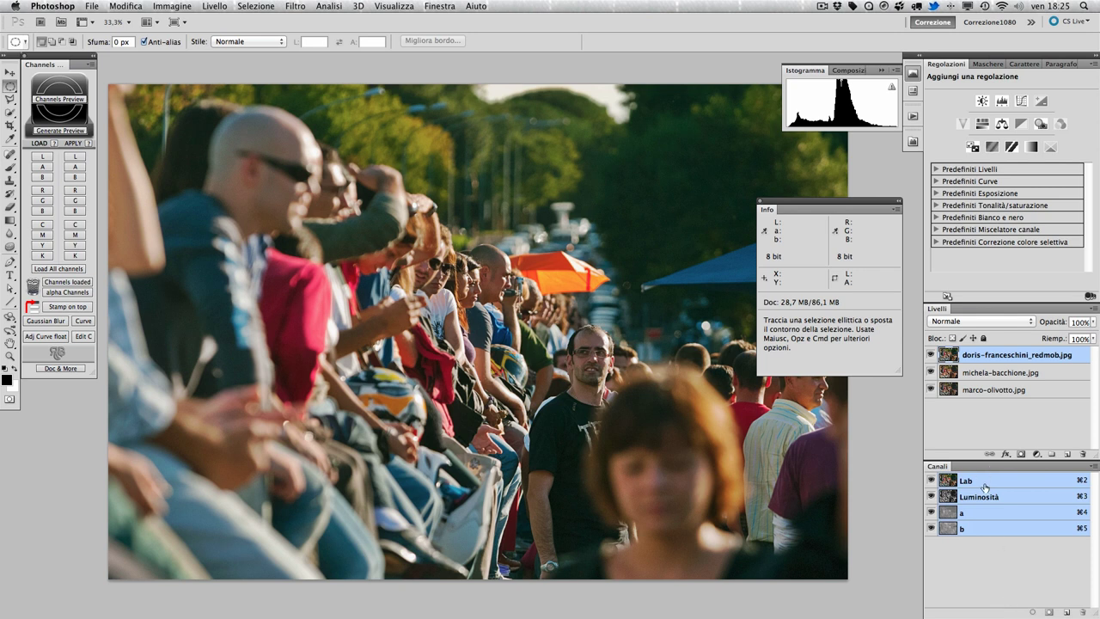
{"action": "left_click", "coordinate": [1032, 499]}
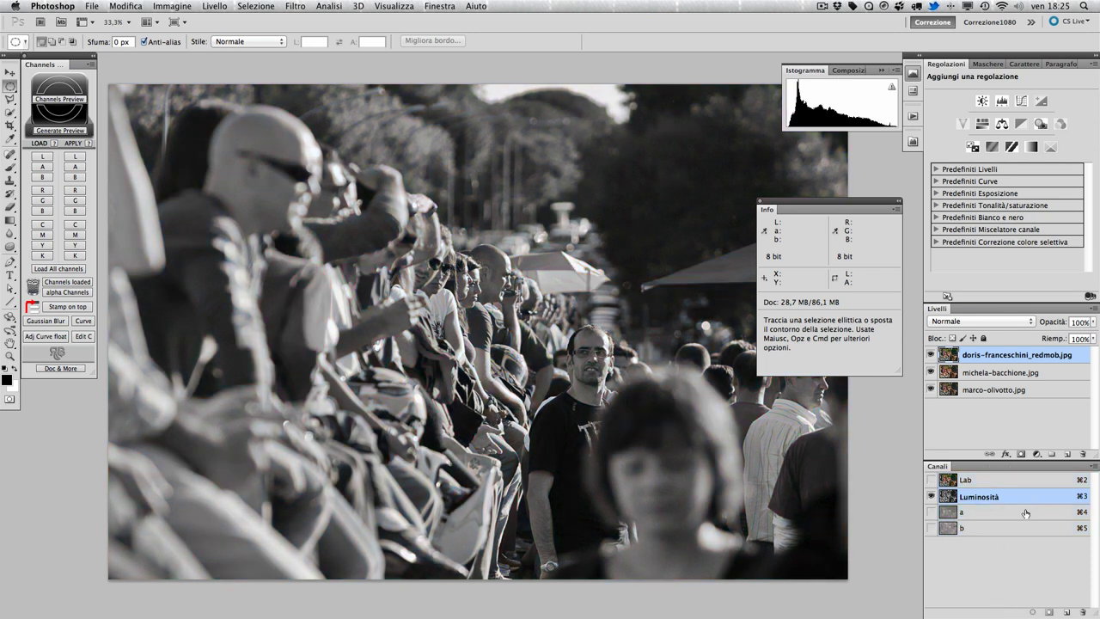
{"action": "left_click", "coordinate": [1026, 513]}
{"action": "left_click", "coordinate": [1023, 530]}
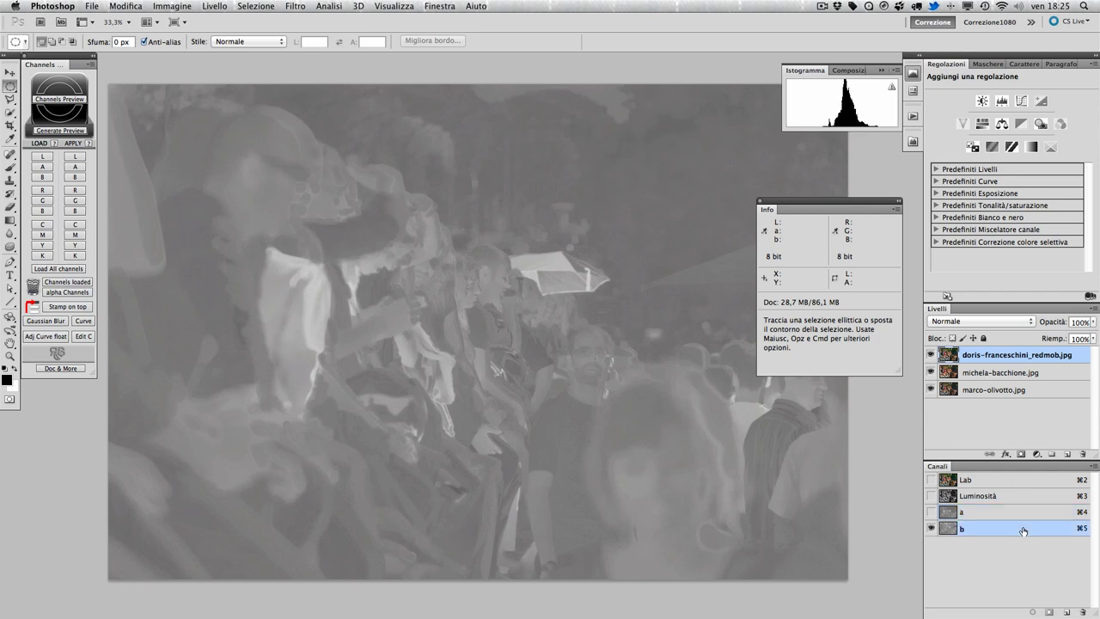
{"action": "left_click", "coordinate": [1014, 496]}
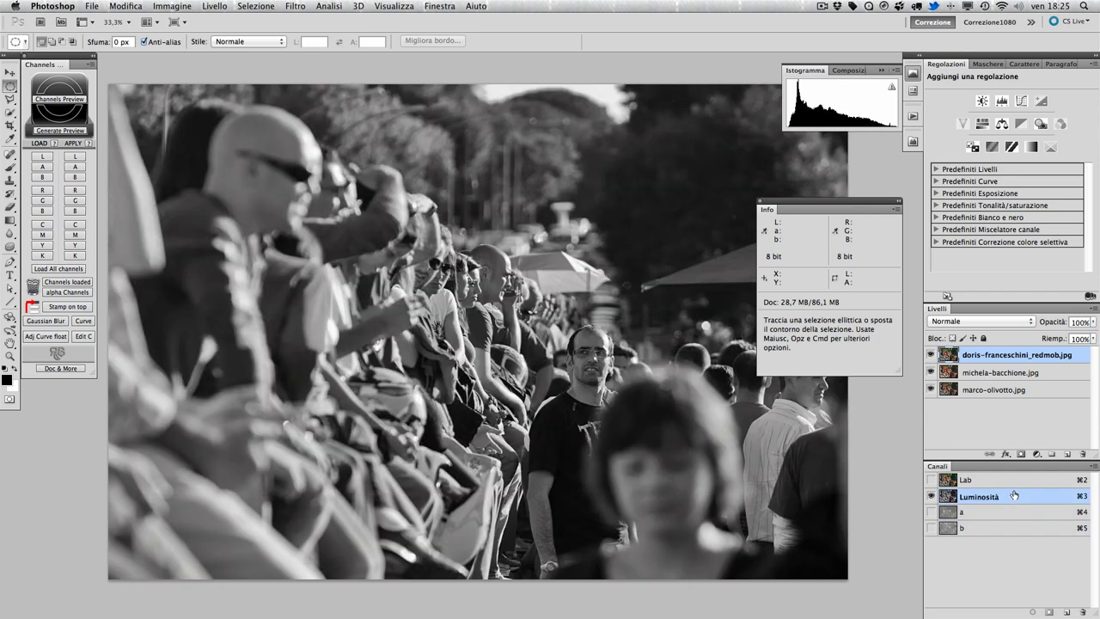
{"action": "left_click", "coordinate": [1010, 511]}
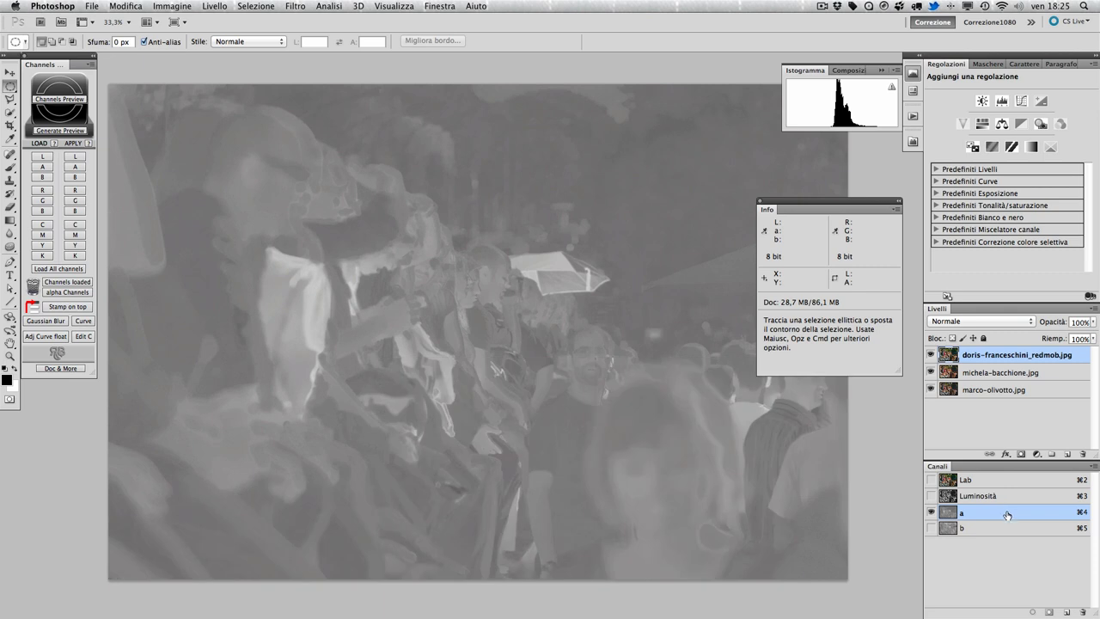
{"action": "left_click", "coordinate": [999, 530]}
Hide the top layer, select the middle layer, and compare its Luminosità, a and b channels
{"action": "left_click", "coordinate": [930, 354]}
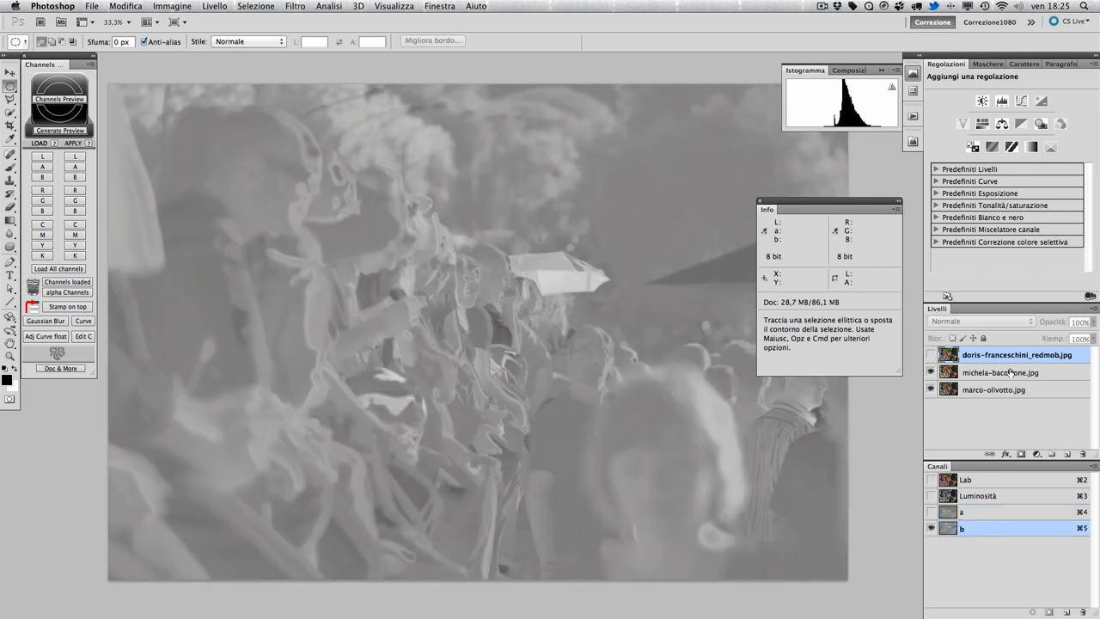
{"action": "left_click", "coordinate": [1006, 372]}
{"action": "left_click", "coordinate": [982, 498]}
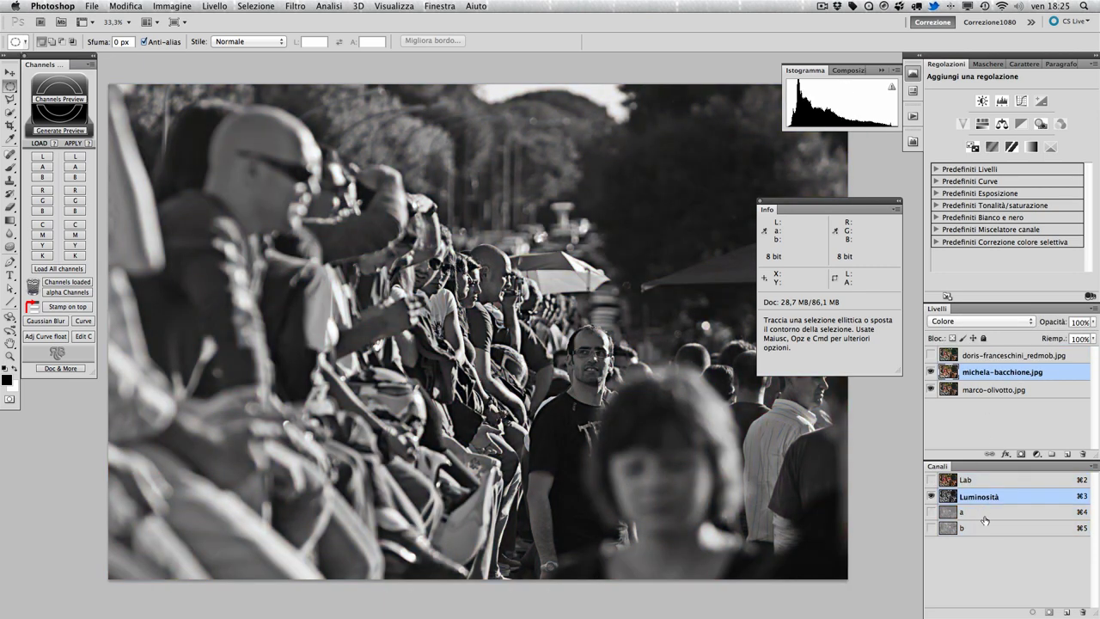
{"action": "left_click", "coordinate": [985, 515]}
{"action": "left_click", "coordinate": [989, 529]}
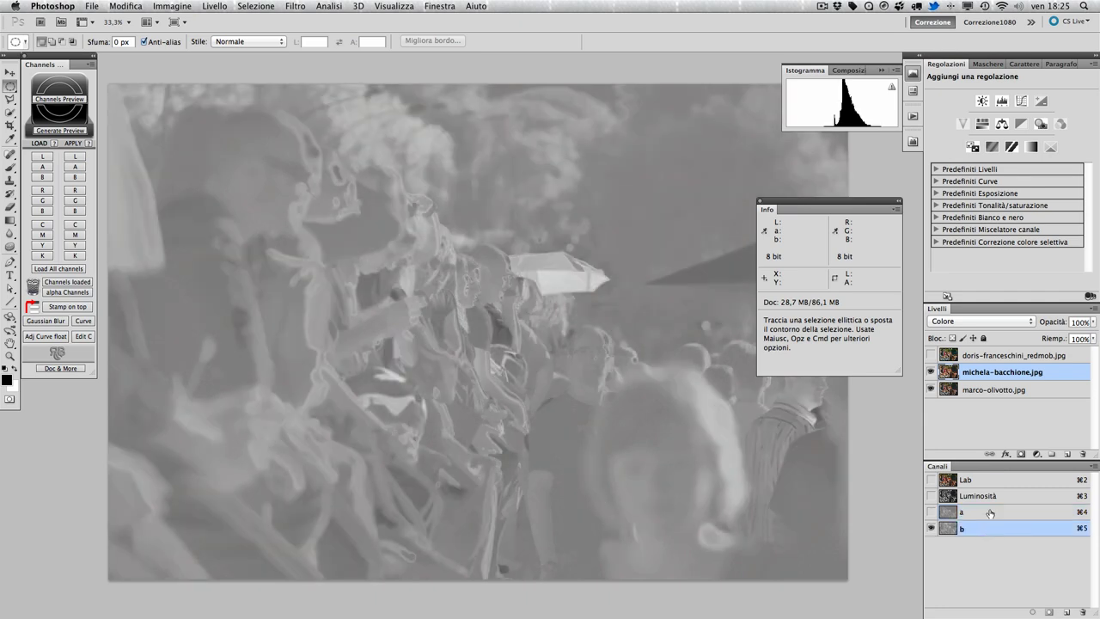
{"action": "left_click", "coordinate": [989, 513]}
{"action": "left_click", "coordinate": [931, 355]}
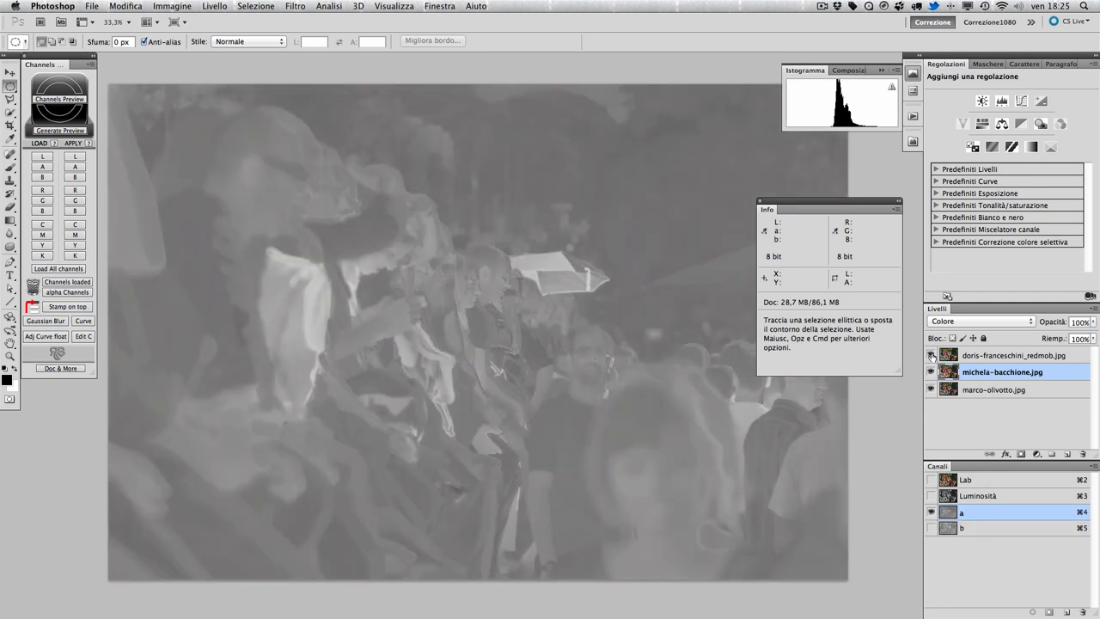
{"action": "left_click", "coordinate": [931, 355]}
{"action": "left_click", "coordinate": [932, 355]}
{"action": "left_click", "coordinate": [931, 355]}
{"action": "left_click", "coordinate": [931, 355]}
{"action": "left_click", "coordinate": [963, 479]}
{"action": "left_click", "coordinate": [1002, 357]}
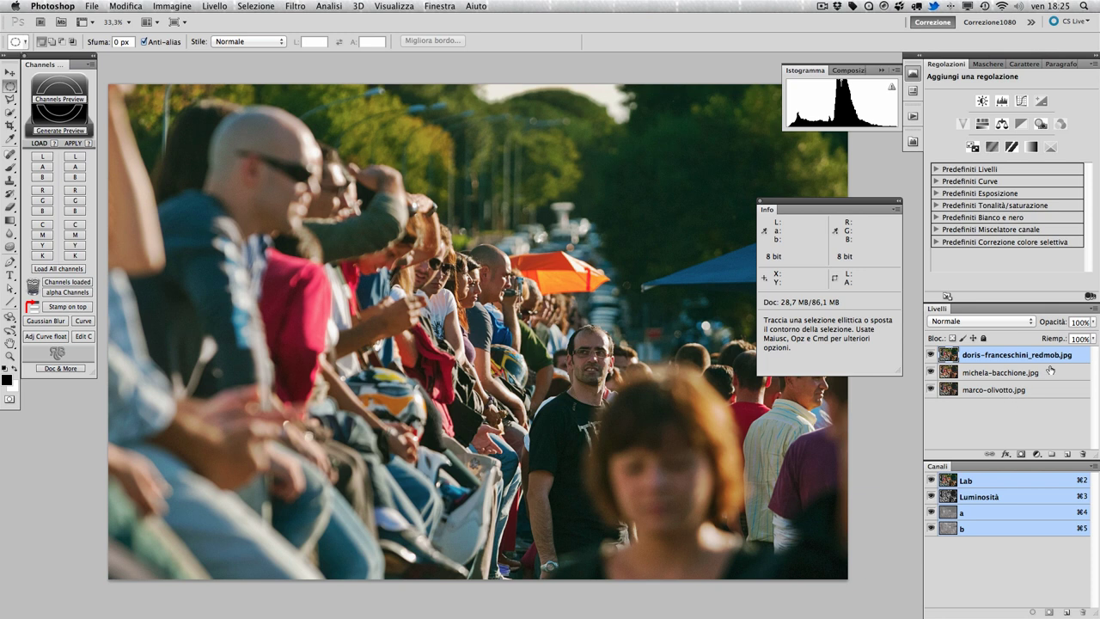
Open the doris layer's blending options and set Blend If to the a channel
{"action": "double_click", "coordinate": [1078, 360]}
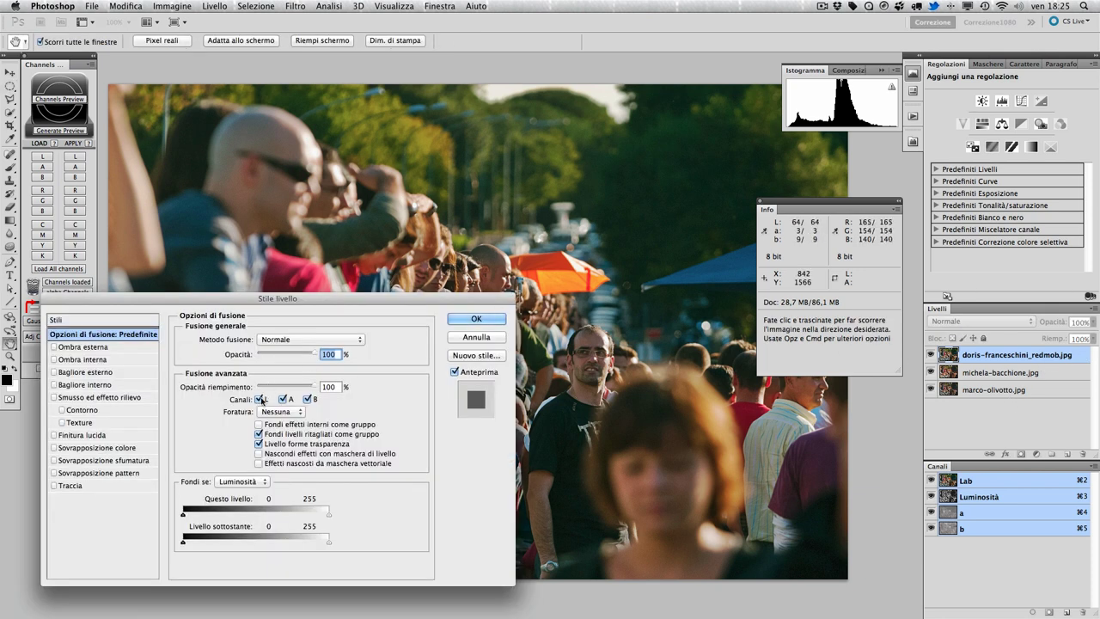
{"action": "left_click", "coordinate": [240, 482]}
{"action": "left_click", "coordinate": [235, 497]}
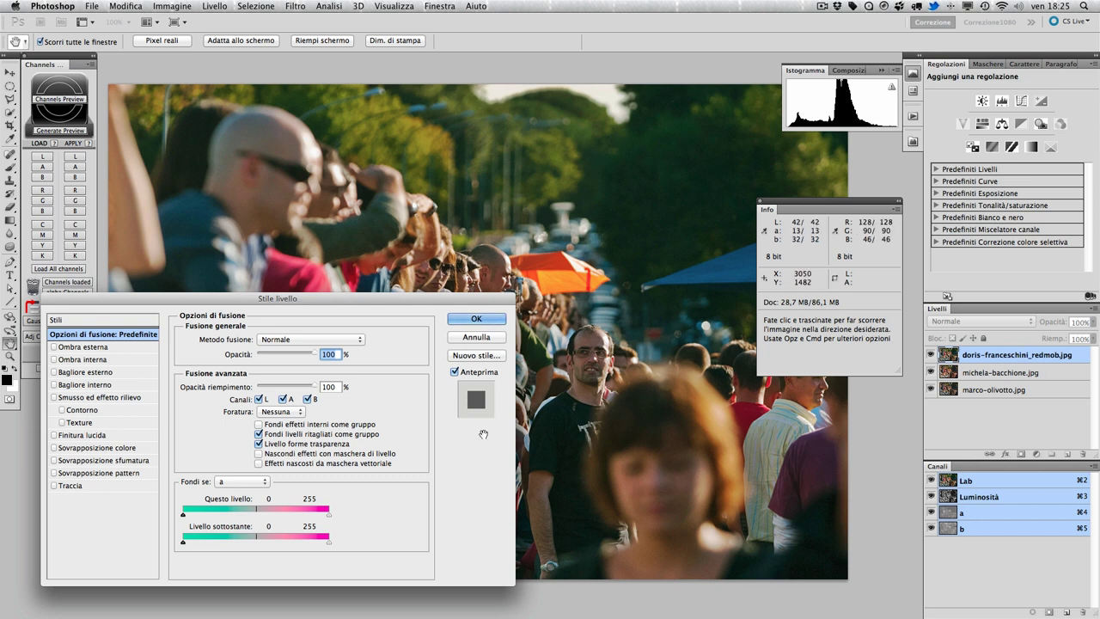
{"action": "left_click_drag", "start_coordinate": [396, 301], "coordinate": [367, 332]}
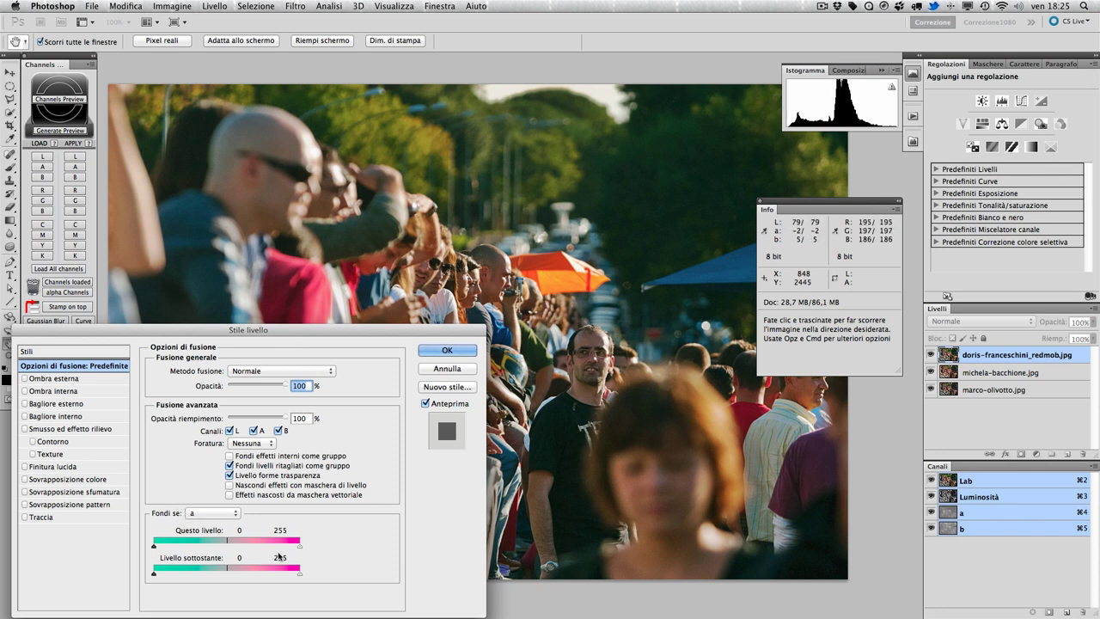
Lower This Layer's a-channel upper limit and split it to 111/124, then apply
{"action": "left_click_drag", "start_coordinate": [300, 546], "coordinate": [235, 547]}
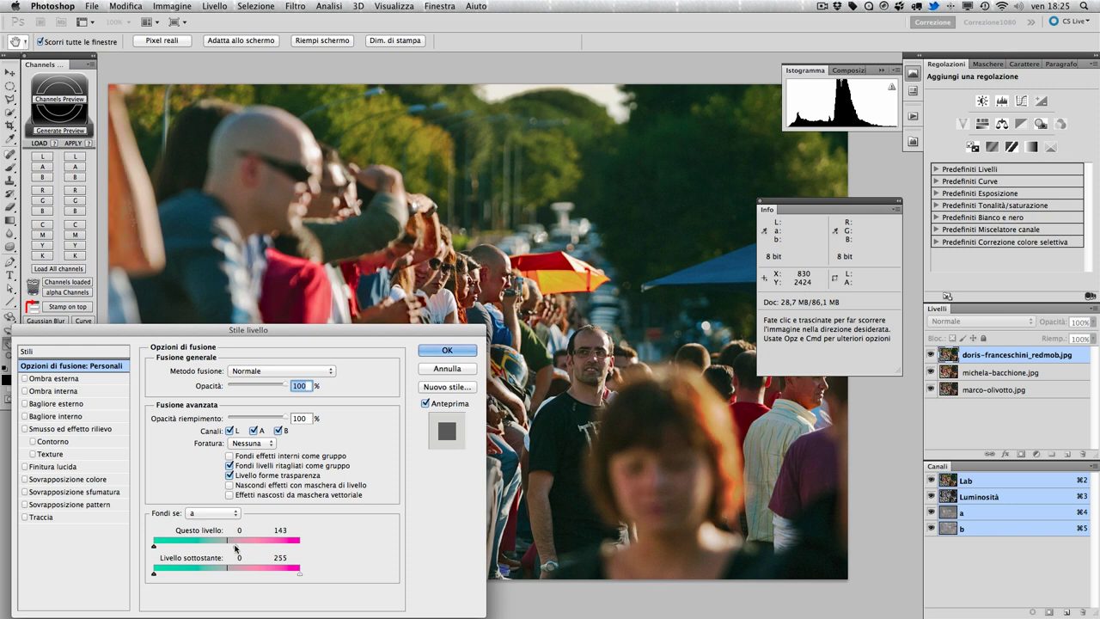
{"action": "left_click_drag", "start_coordinate": [235, 547], "coordinate": [267, 548]}
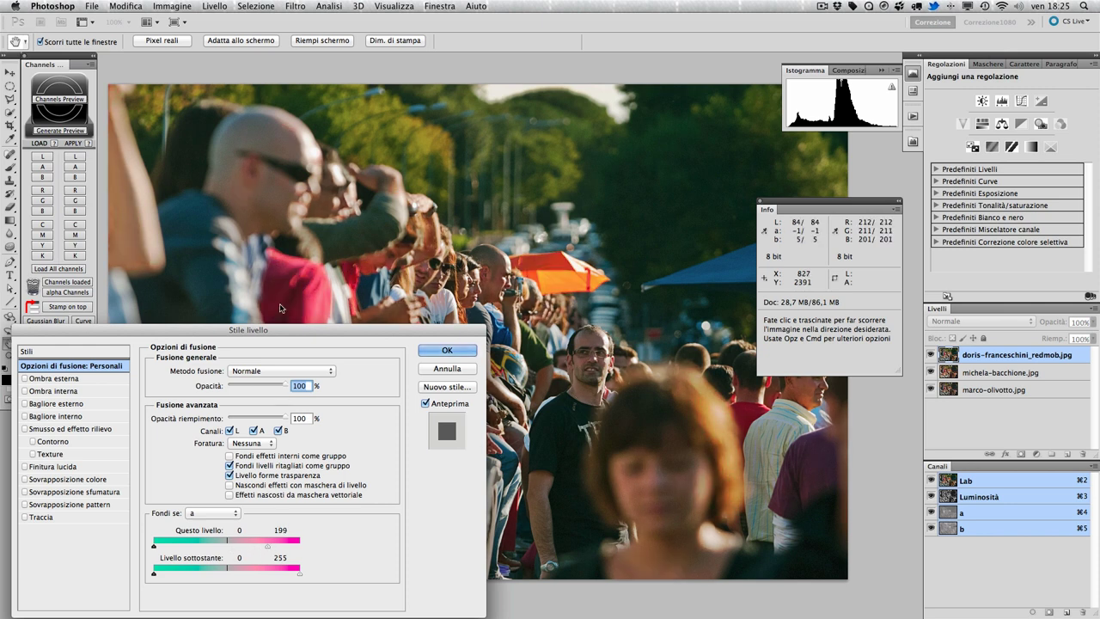
{"action": "left_click_drag", "start_coordinate": [422, 240], "coordinate": [532, 189]}
{"action": "left_click_drag", "start_coordinate": [312, 330], "coordinate": [198, 329]}
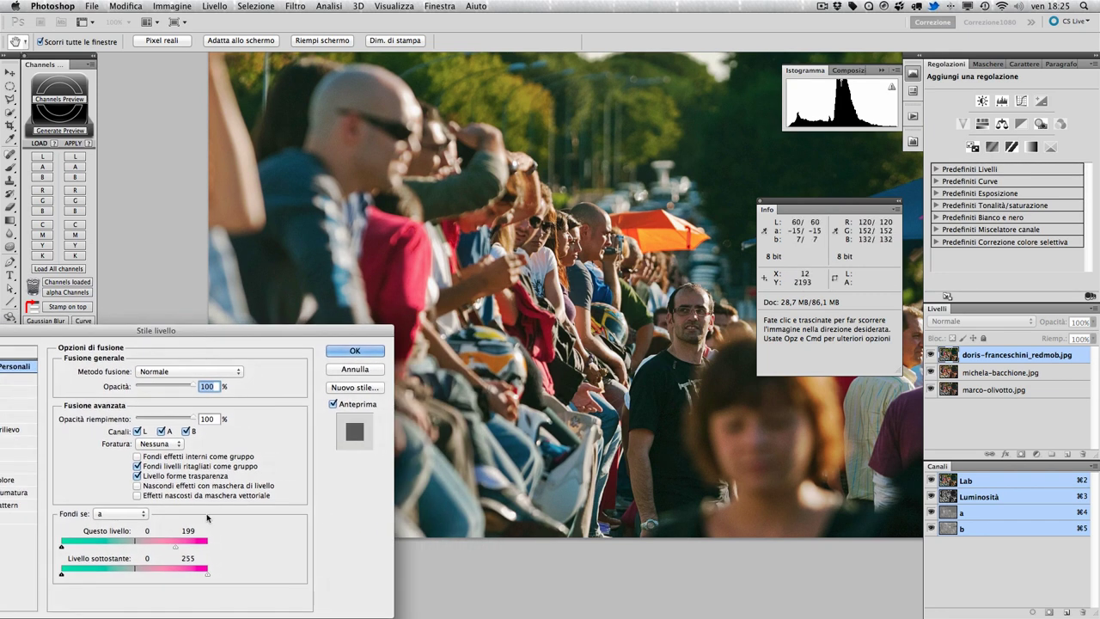
{"action": "mouse_move", "coordinate": [176, 547]}
{"action": "left_mouse_down"}
{"action": "mouse_move", "coordinate": [159, 551]}
{"action": "mouse_move", "coordinate": [205, 547]}
{"action": "mouse_move", "coordinate": [143, 551]}
{"action": "left_mouse_up"}
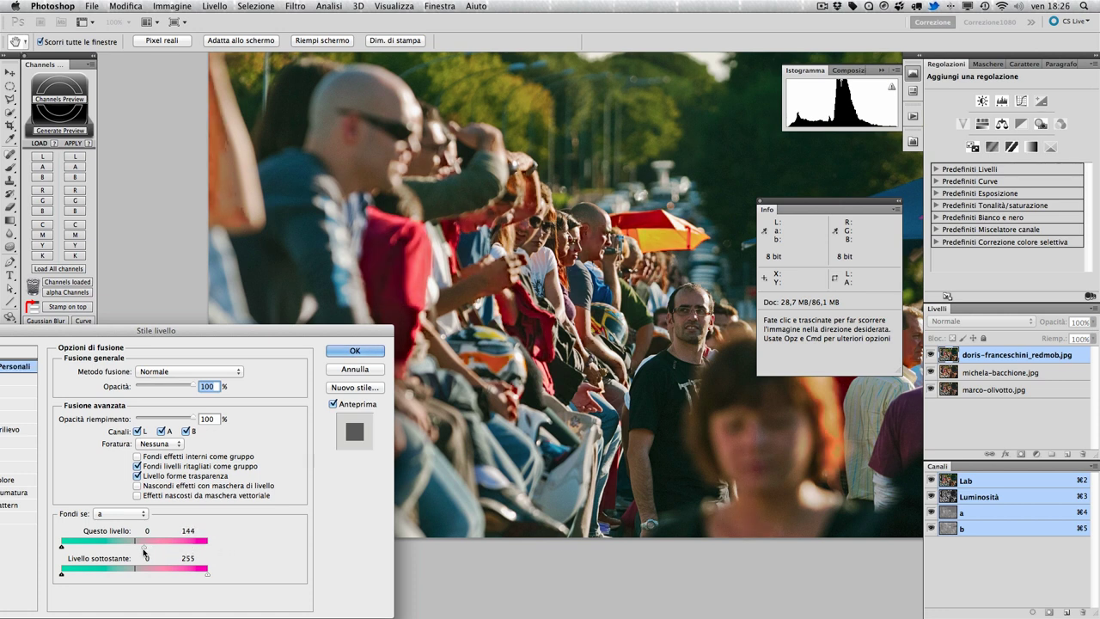
{"action": "left_click_drag", "start_coordinate": [143, 548], "coordinate": [127, 557]}
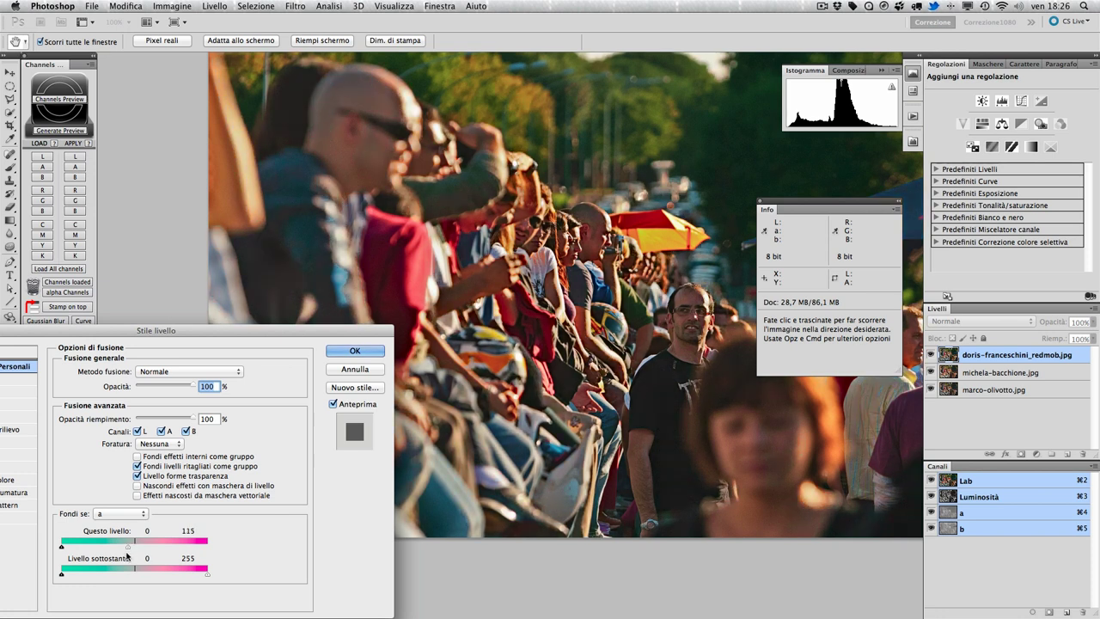
{"action": "left_click_drag", "start_coordinate": [127, 557], "coordinate": [128, 557]}
{"action": "key", "text": "alt"}
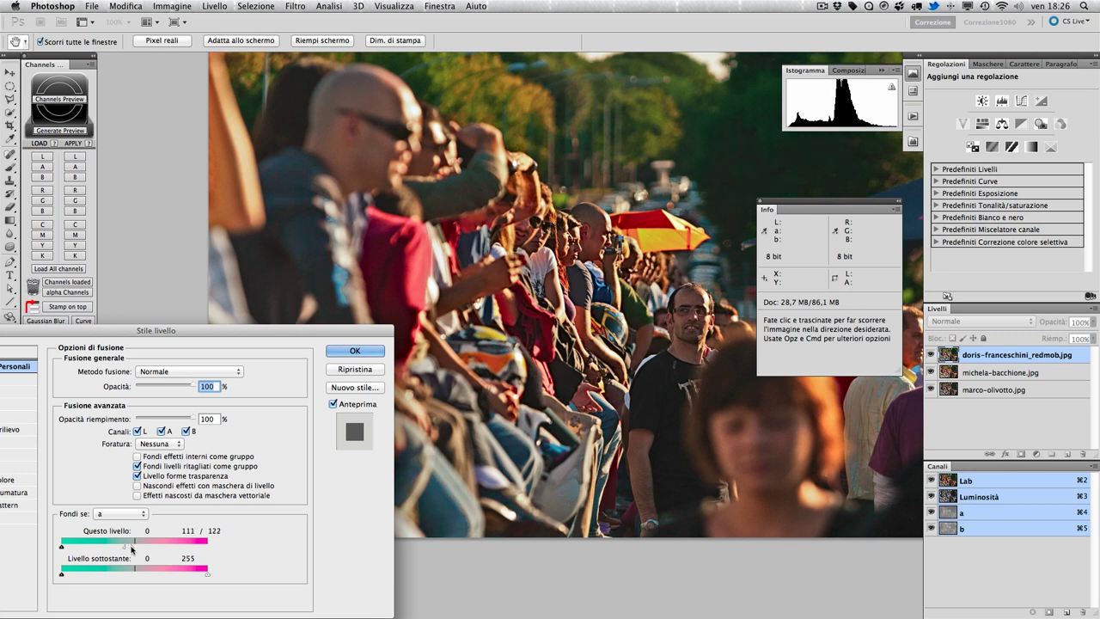
{"action": "left_click", "coordinate": [354, 350]}
{"action": "left_click_drag", "start_coordinate": [447, 356], "coordinate": [357, 361]}
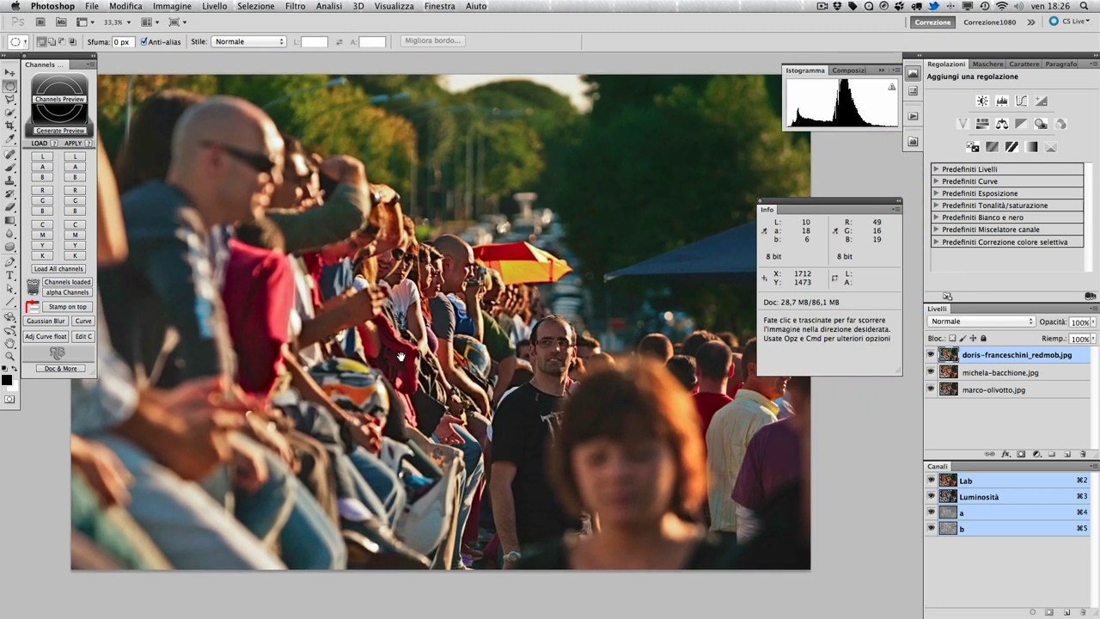
{"action": "left_click", "coordinate": [932, 354]}
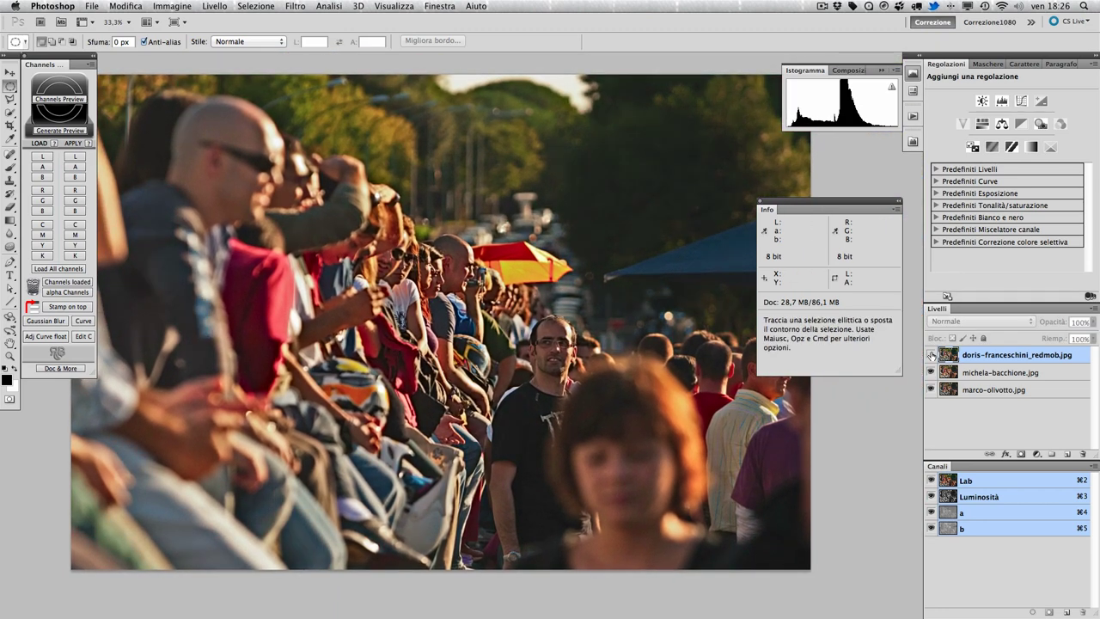
{"action": "left_click", "coordinate": [932, 354]}
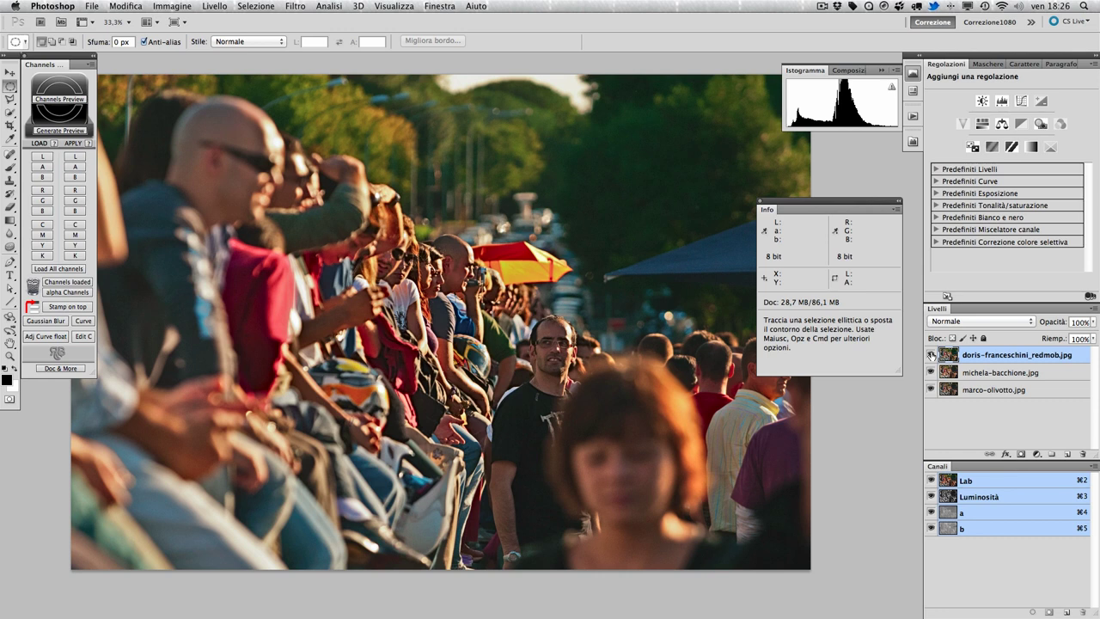
{"action": "left_click", "coordinate": [932, 354]}
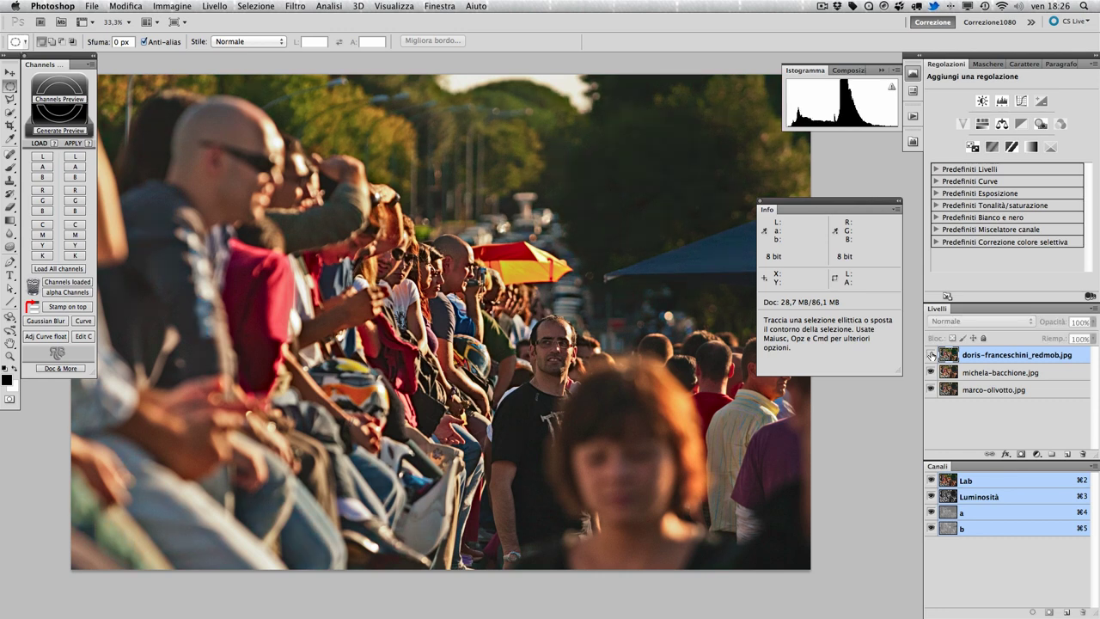
{"action": "left_click", "coordinate": [932, 355]}
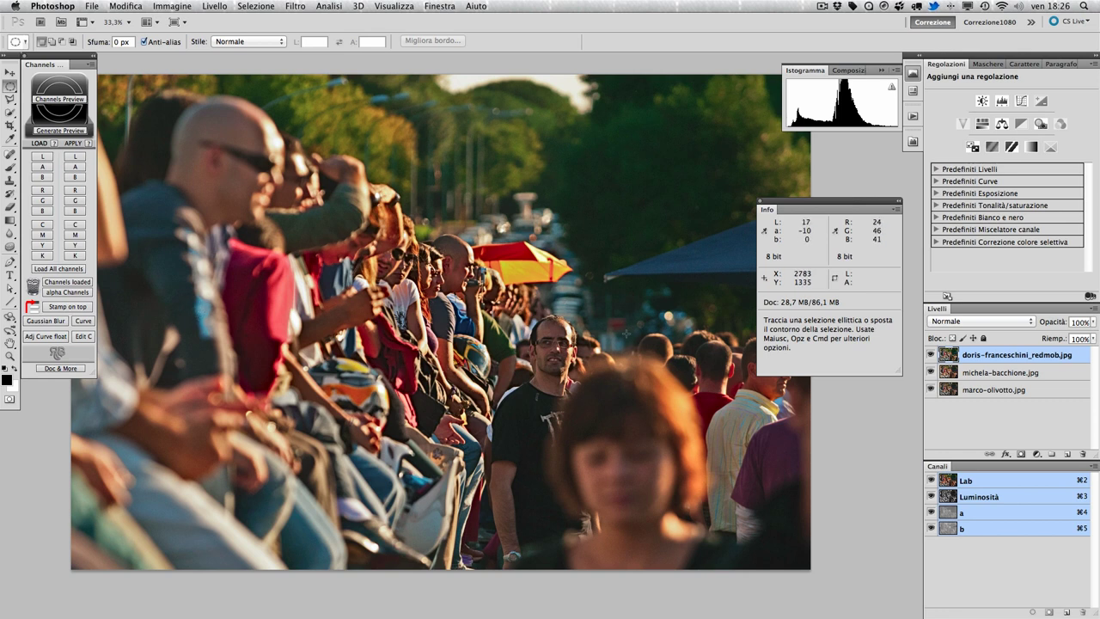
Set the top layer's Blend If to b and split Underlying Layer's lower limit to 131/136
{"action": "double_click", "coordinate": [1083, 358]}
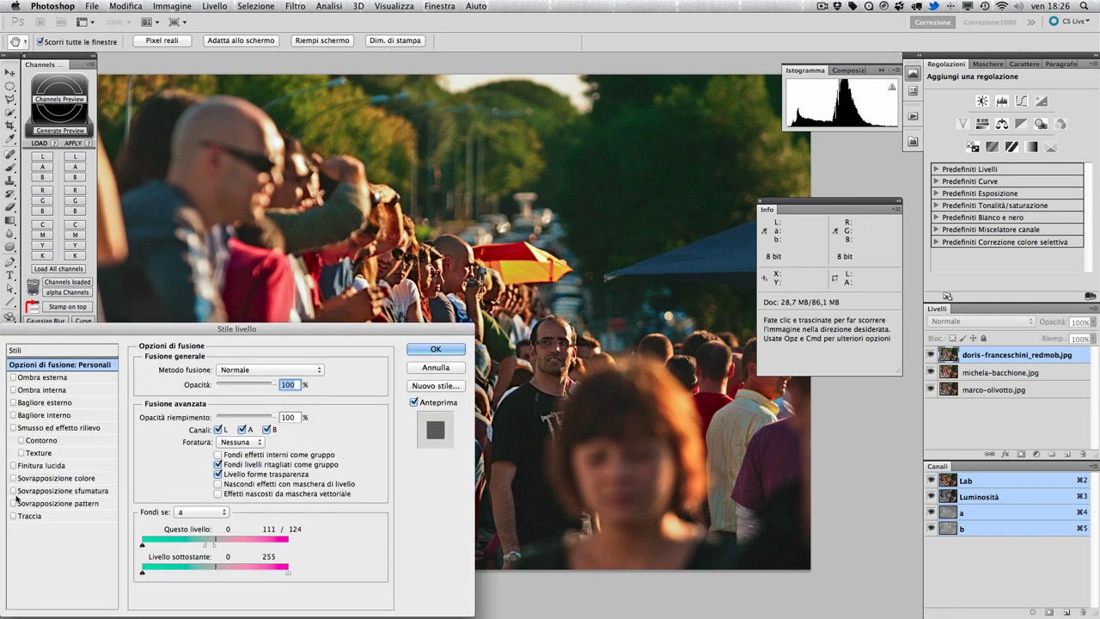
{"action": "left_click", "coordinate": [188, 513]}
{"action": "left_click", "coordinate": [188, 522]}
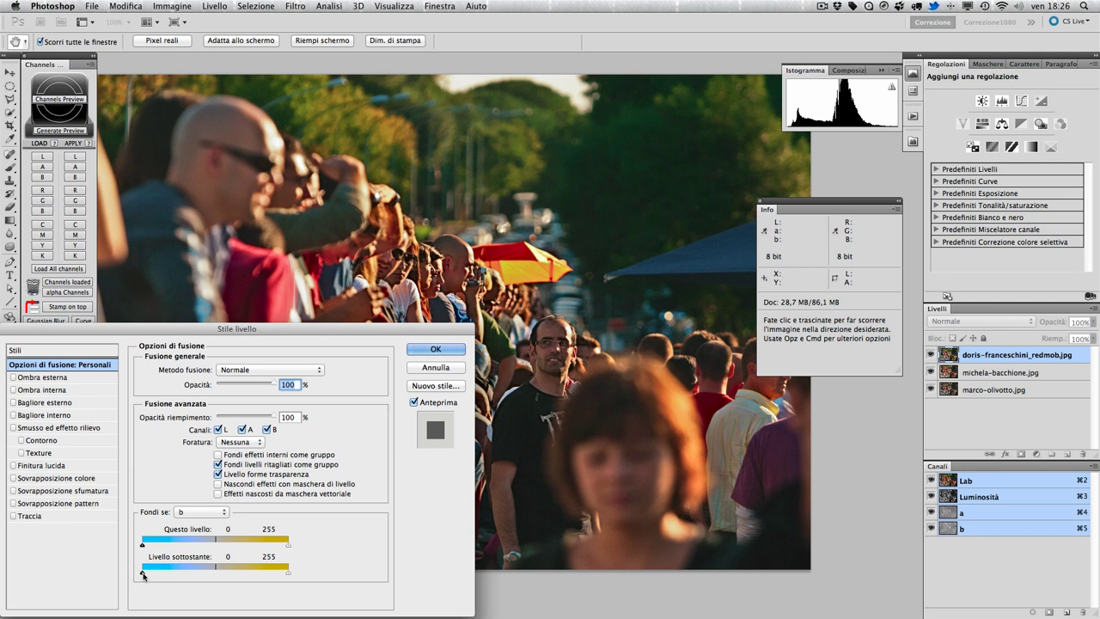
{"action": "left_click_drag", "start_coordinate": [146, 576], "coordinate": [219, 576]}
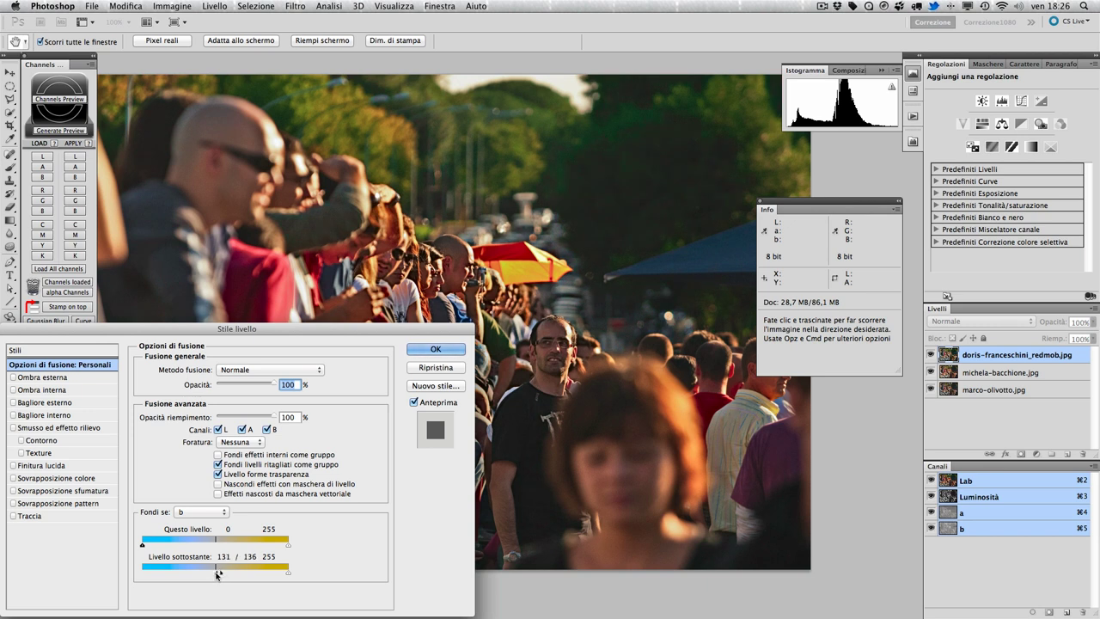
{"action": "key", "text": "Return"}
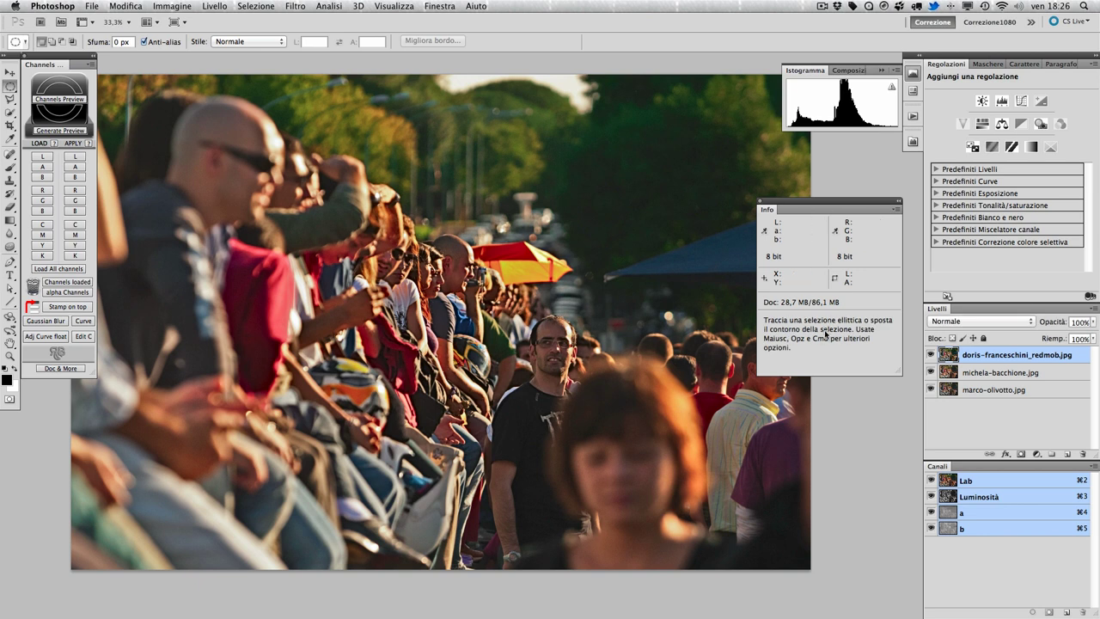
Toggle the top doris layer's visibility repeatedly to compare the photo with and without it
{"action": "left_click", "coordinate": [931, 354]}
{"action": "left_click", "coordinate": [930, 354]}
{"action": "left_click", "coordinate": [931, 354]}
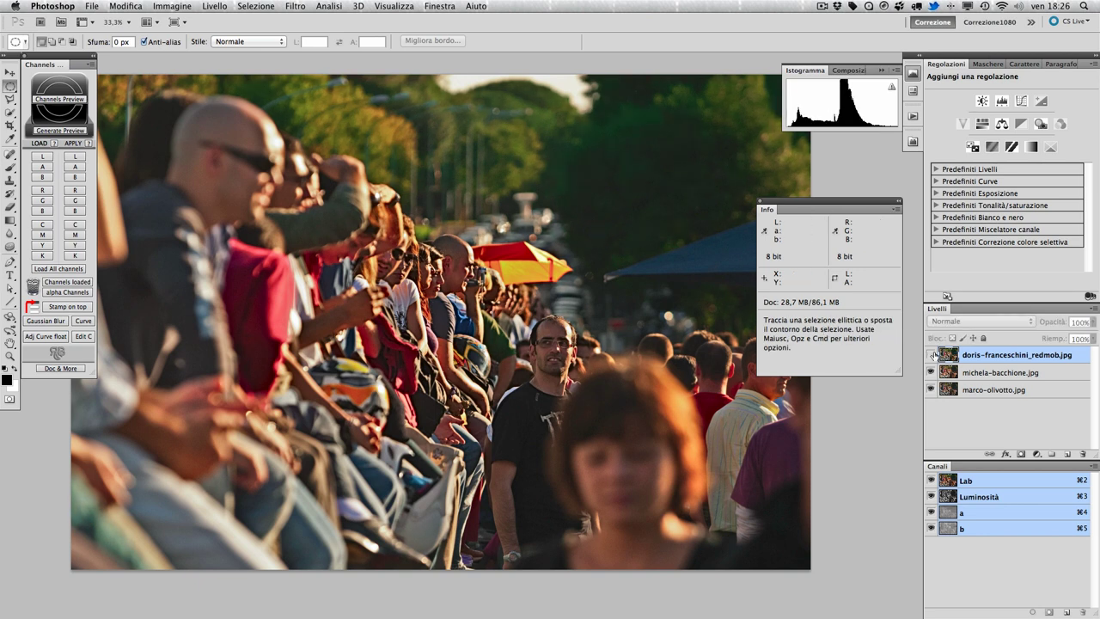
{"action": "left_click", "coordinate": [931, 354]}
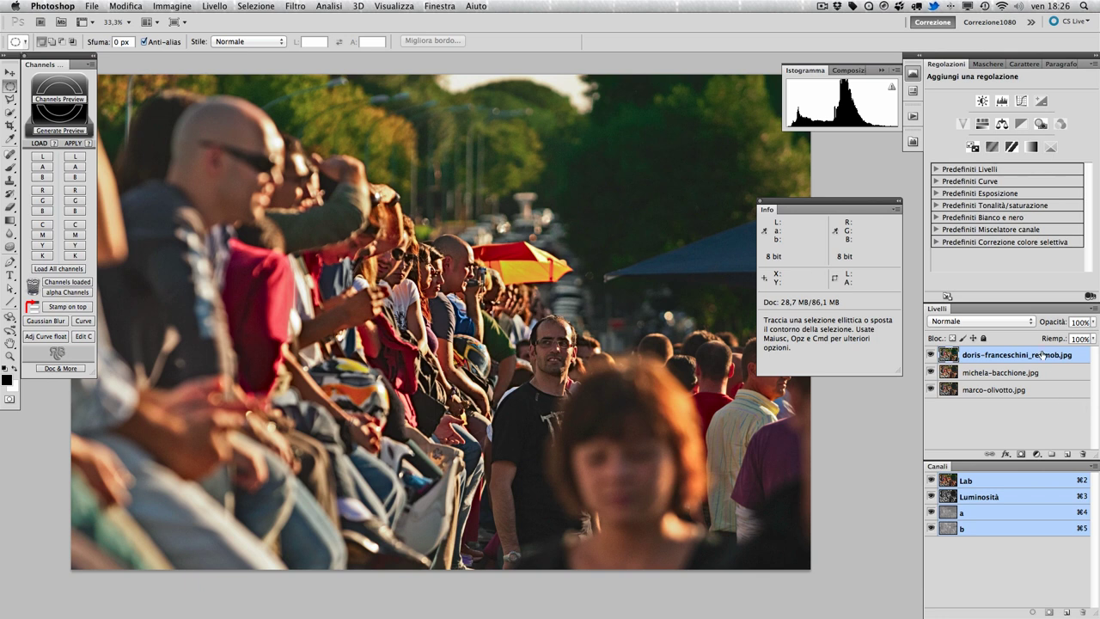
{"action": "left_click", "coordinate": [1081, 322]}
{"action": "type", "text": "50"}
{"action": "left_click", "coordinate": [931, 354]}
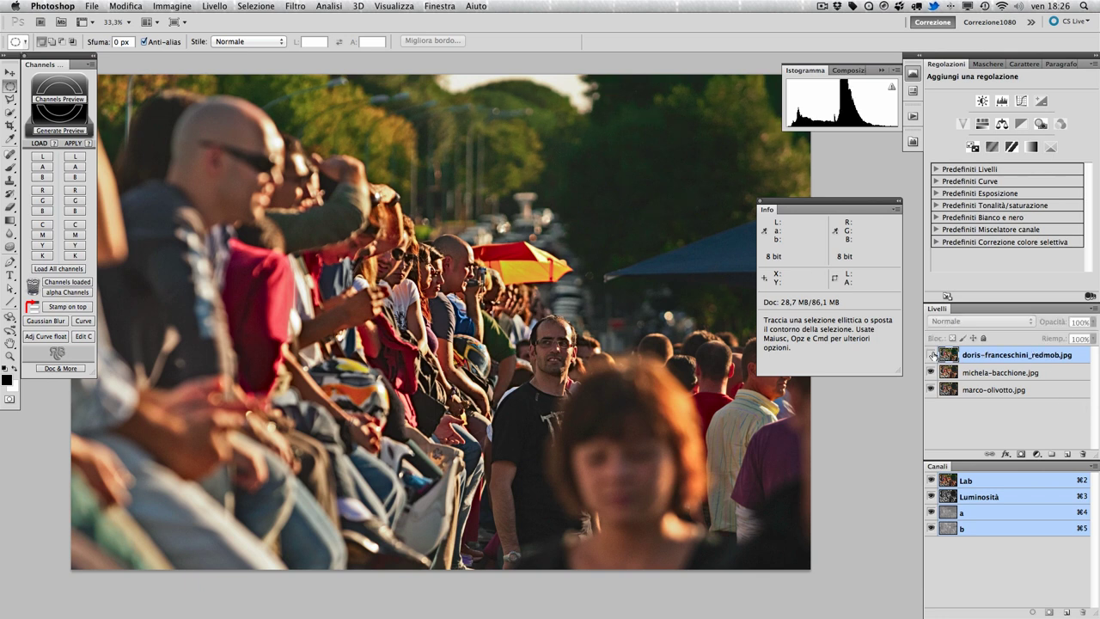
{"action": "left_click", "coordinate": [931, 354]}
{"action": "left_click", "coordinate": [931, 354]}
{"action": "left_click", "coordinate": [931, 354]}
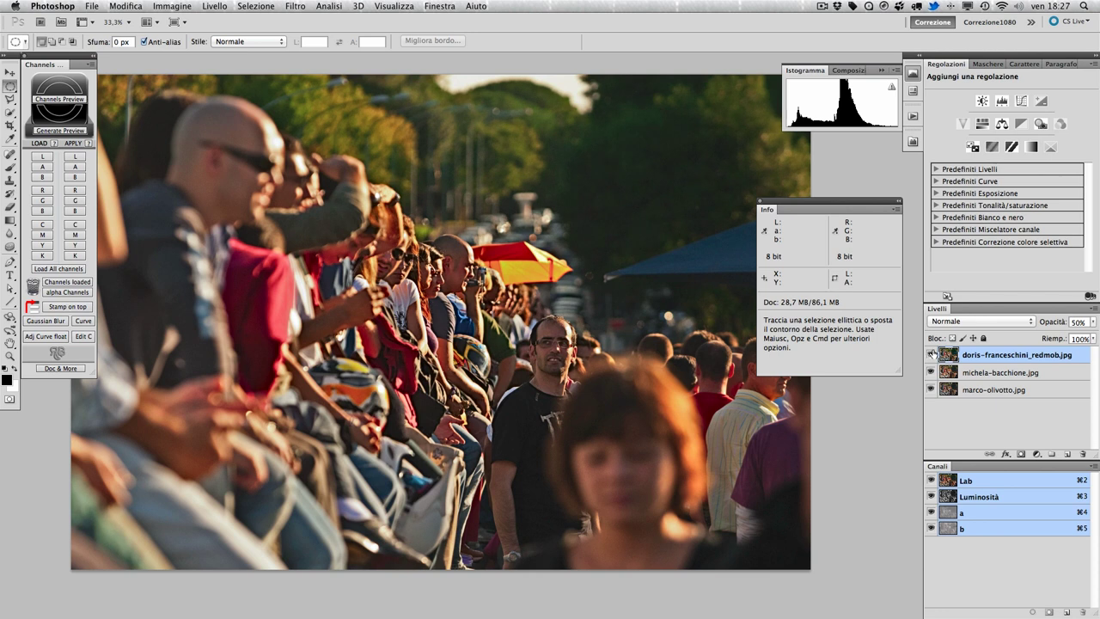